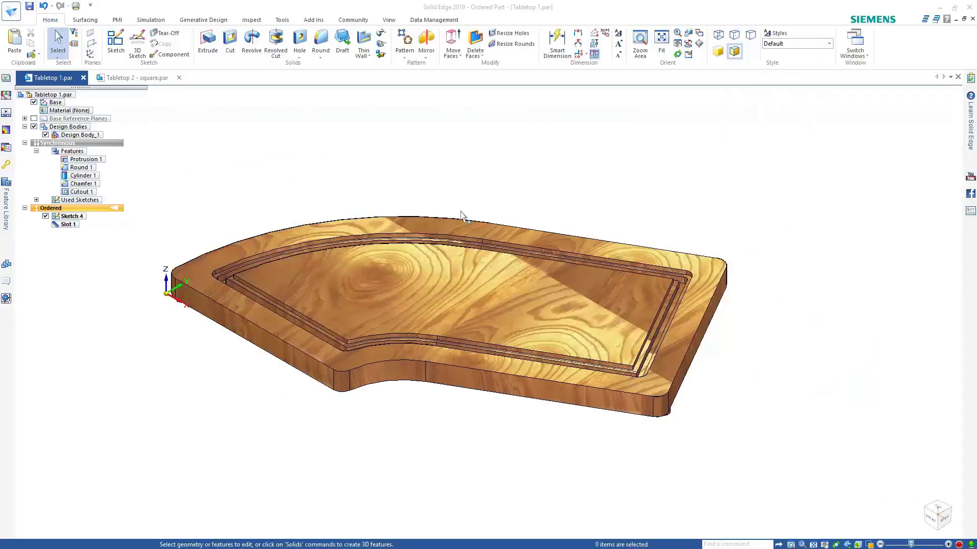
# - Toggle the curved tabletop part between the ordered and synchronous environments, ending in synchronous
pyautogui.moveTo(563, 198); pyautogui.dragTo(502, 139, button='middle')
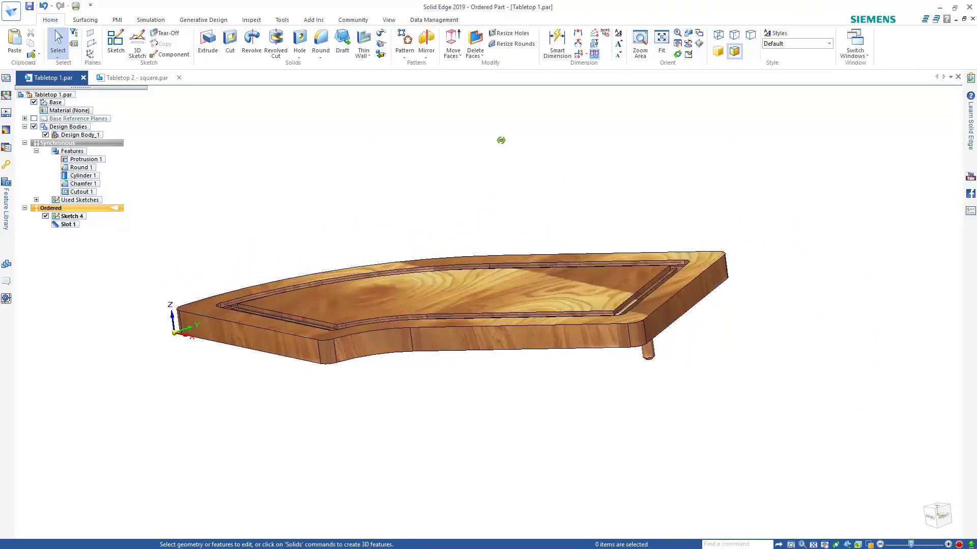
pyautogui.click(101, 145)
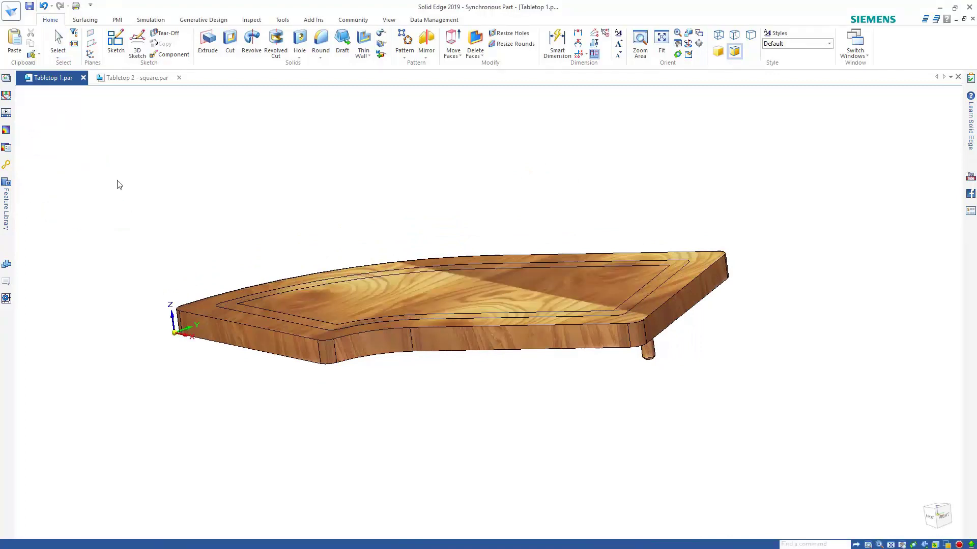
pyautogui.click(114, 213)
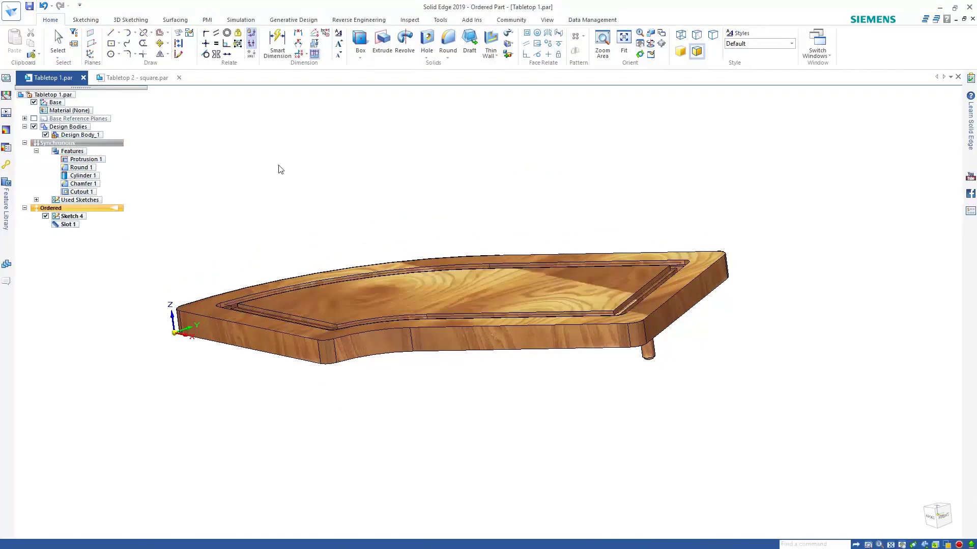
pyautogui.click(105, 144)
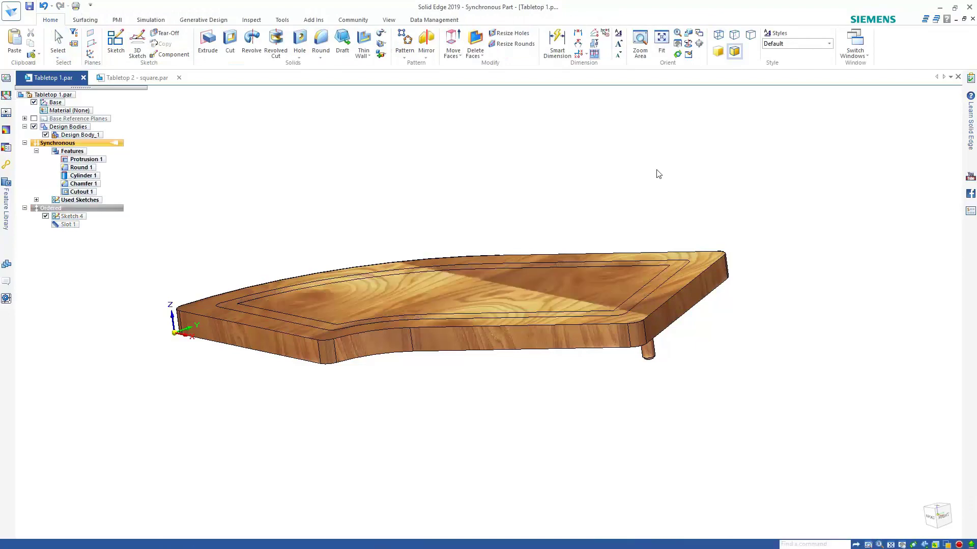
# - Select all faces of the chamfered peg and its two neighbouring holes at the corner of the tabletop's underside
pyautogui.moveTo(717, 408); pyautogui.dragTo(693, 339, button='middle')
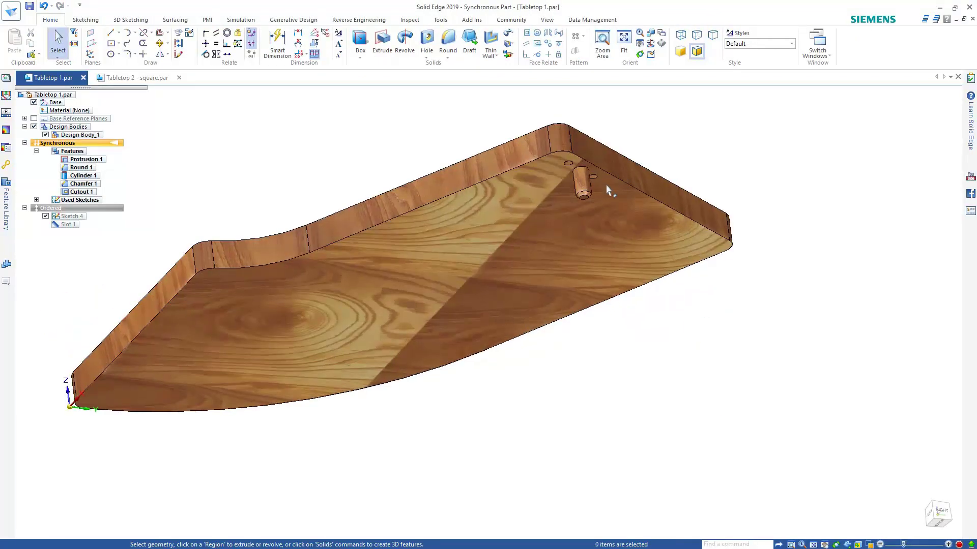
pyautogui.scroll(6, 598, 140)
pyautogui.scroll(-2, 598, 141)
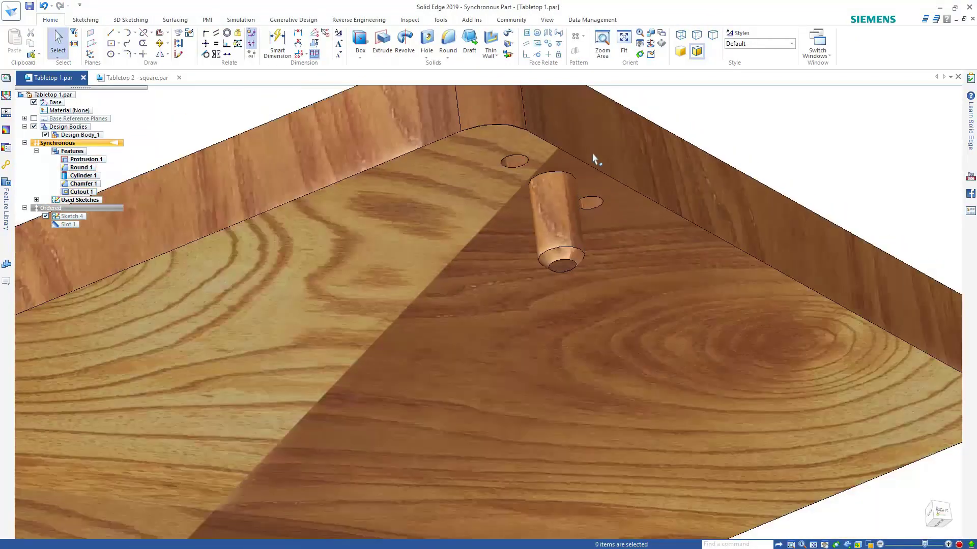
pyautogui.moveTo(646, 311); pyautogui.dragTo(680, 357)
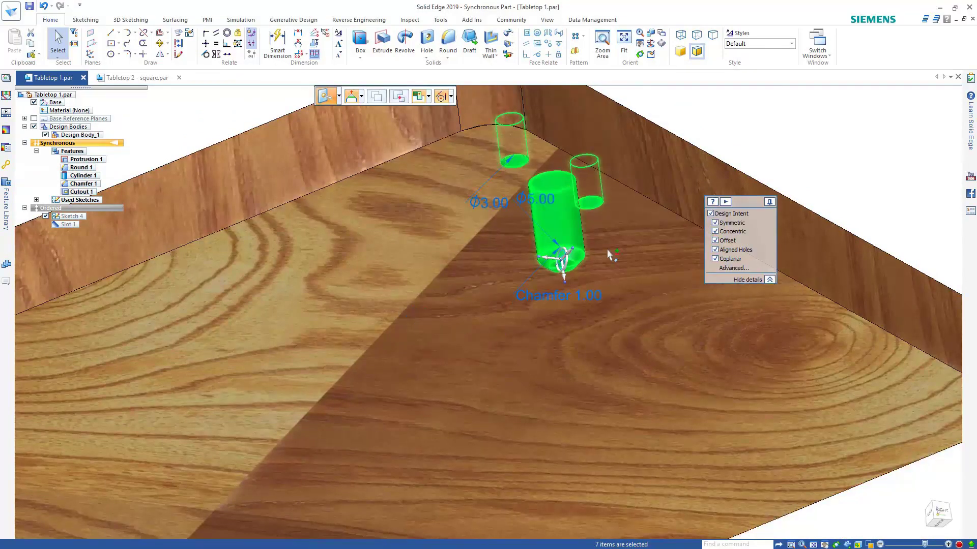
# - Reposition the steering wheel from the peg onto the neighbouring hole, and shift it alone along its axis towards the adjacent corner
pyautogui.click(563, 259)
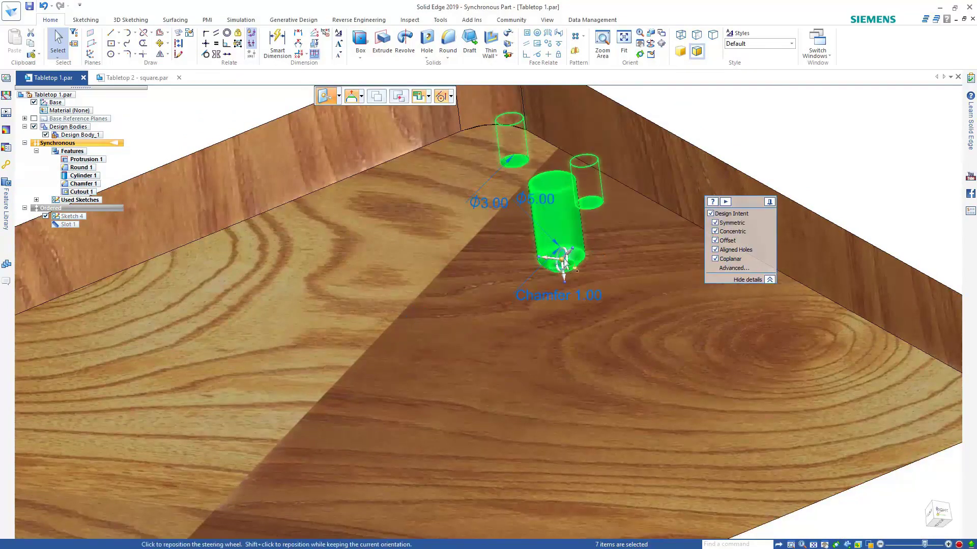
pyautogui.click(610, 194)
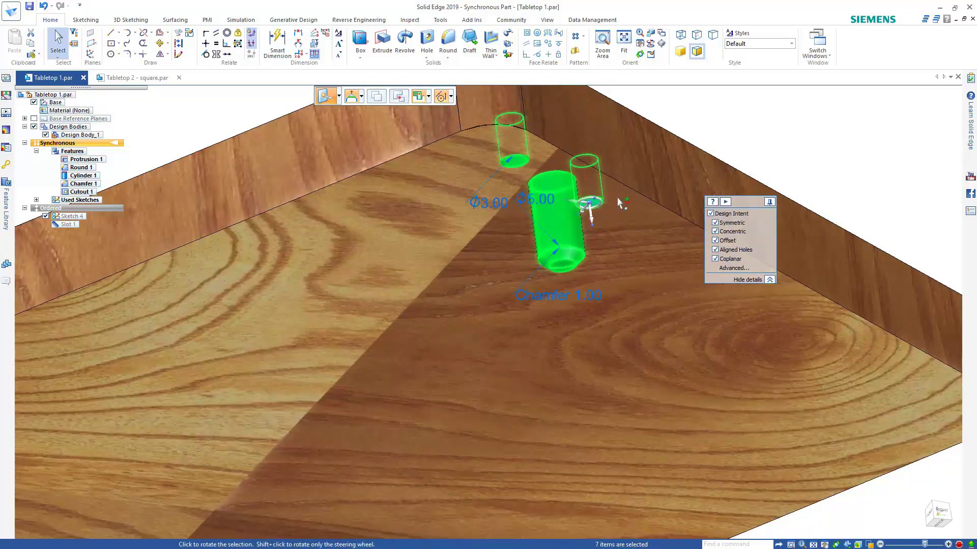
pyautogui.scroll(-3, 493, 300)
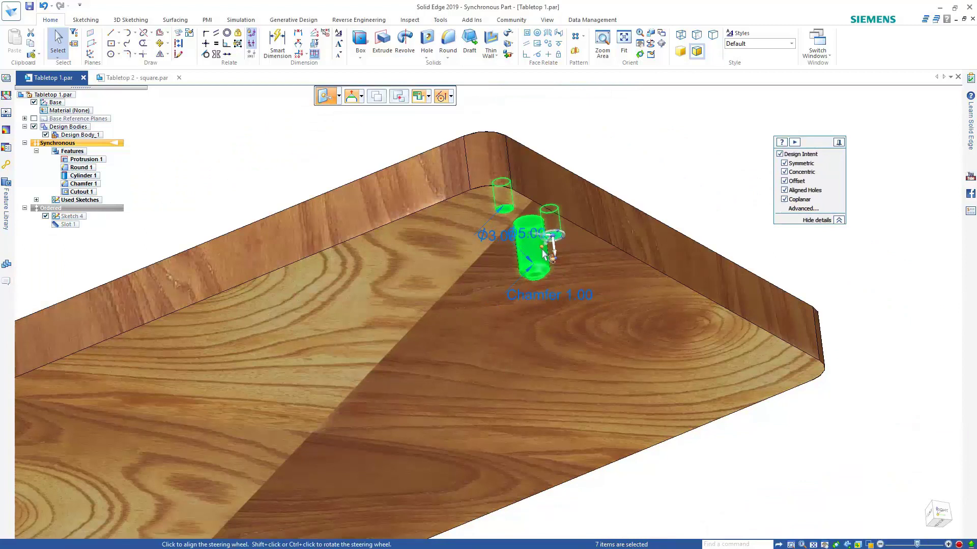
pyautogui.moveTo(545, 254); pyautogui.dragTo(830, 378)
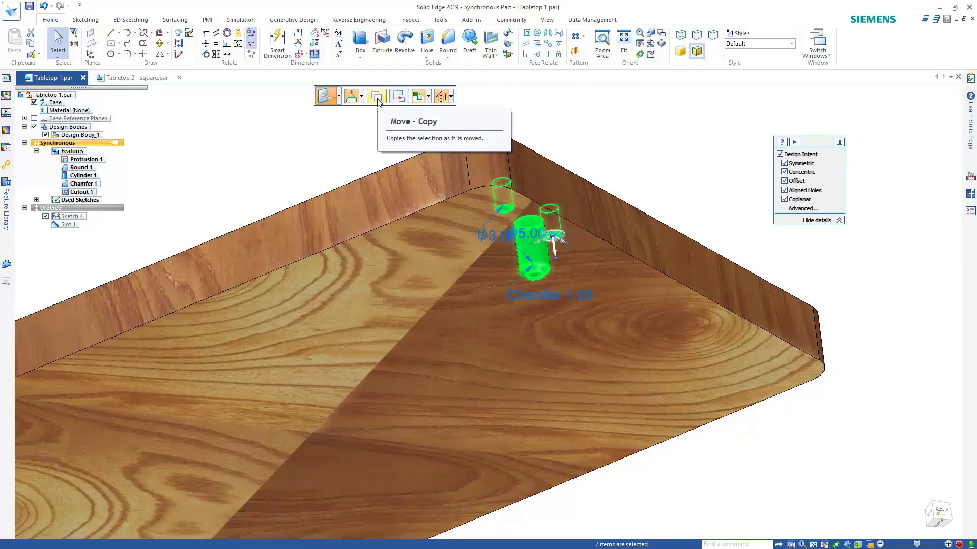
pyautogui.click(578, 253)
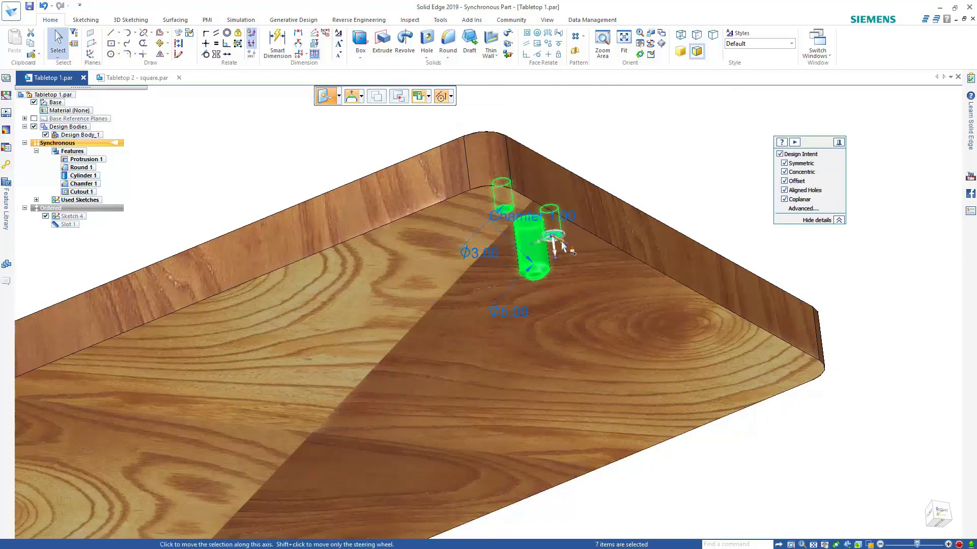
pyautogui.keyDown('shift'); pyautogui.click(600, 269); pyautogui.keyUp('shift')
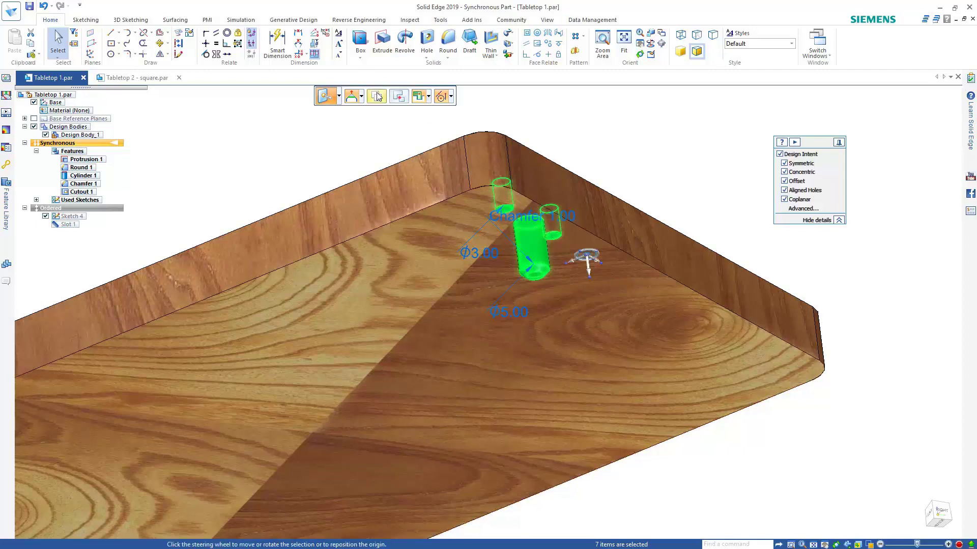
# - Copy the selected peg and holes to the adjacent corner along the short straight edge of the underside
pyautogui.click(377, 96)
pyautogui.click(590, 259)
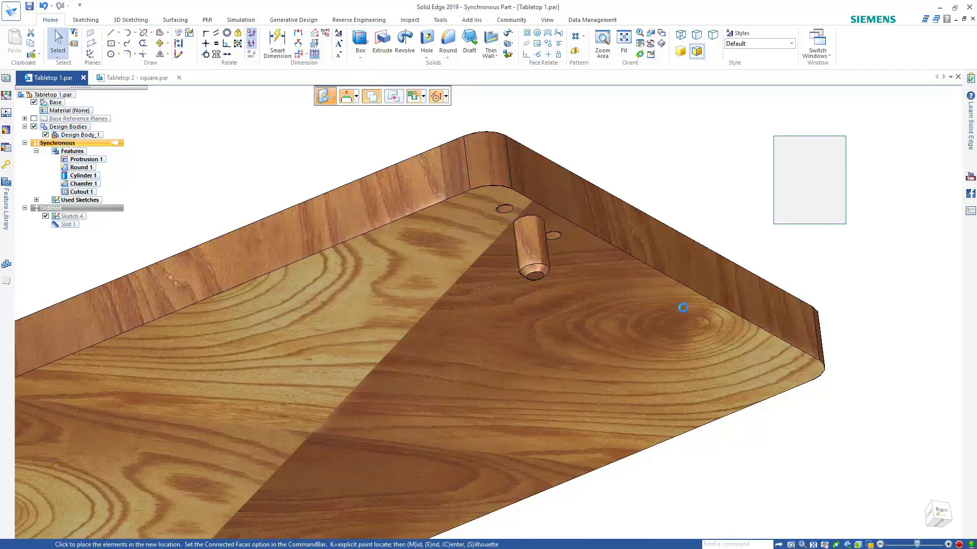
pyautogui.click(813, 388)
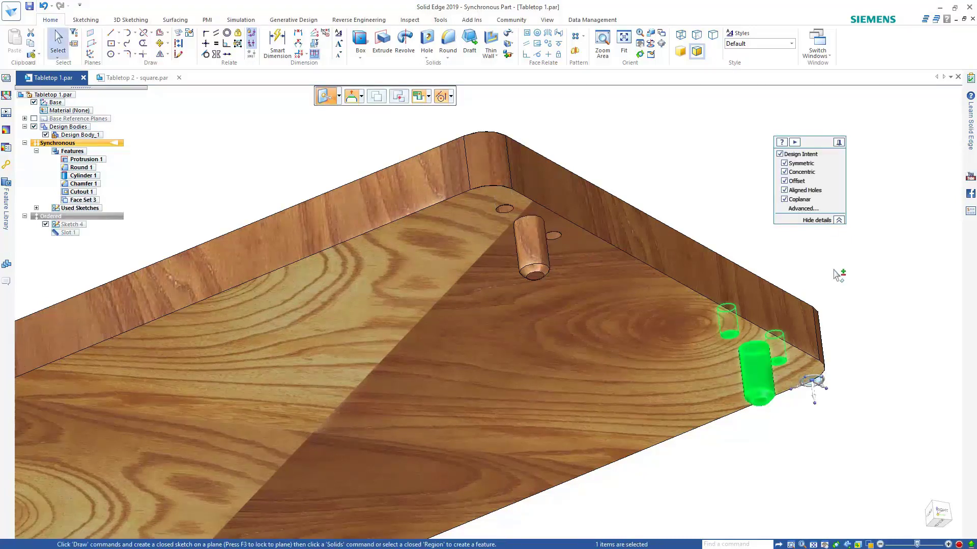
# - Copy the new peg-and-hole face set to the clipboard and switch Tabletop 2 - square.par to the synchronous environment
pyautogui.moveTo(595, 364); pyautogui.dragTo(514, 326, button='middle')
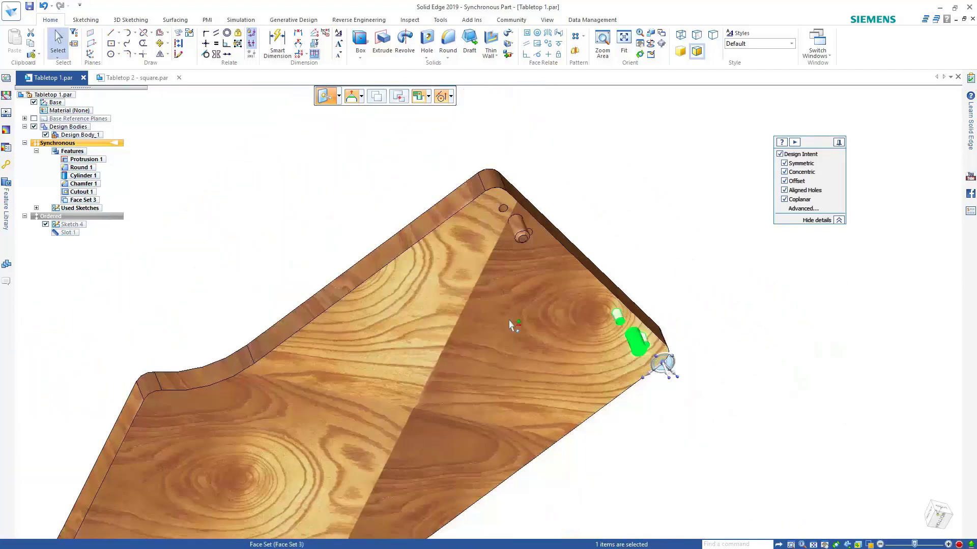
pyautogui.click(29, 46)
pyautogui.click(139, 78)
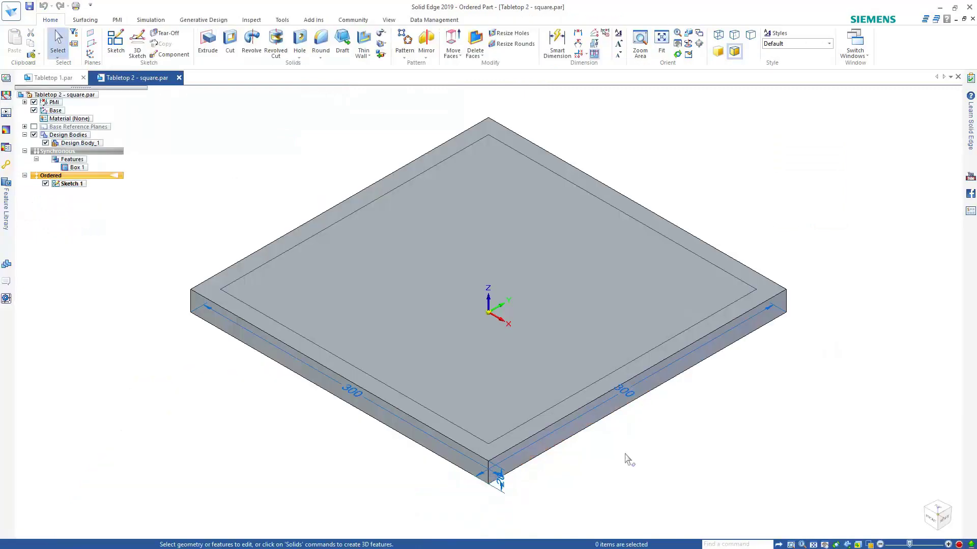
pyautogui.moveTo(627, 458); pyautogui.dragTo(582, 334, button='middle')
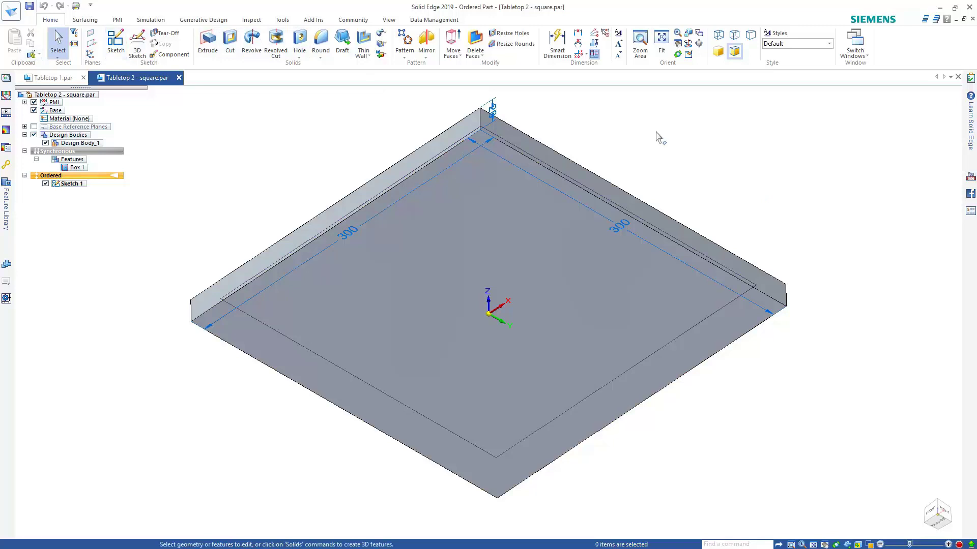
pyautogui.click(562, 301)
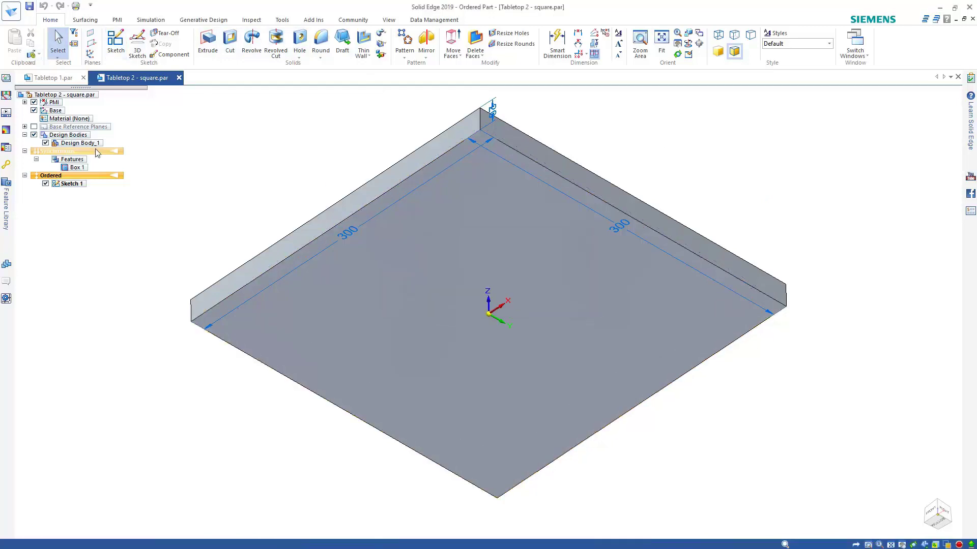
pyautogui.doubleClick(96, 149)
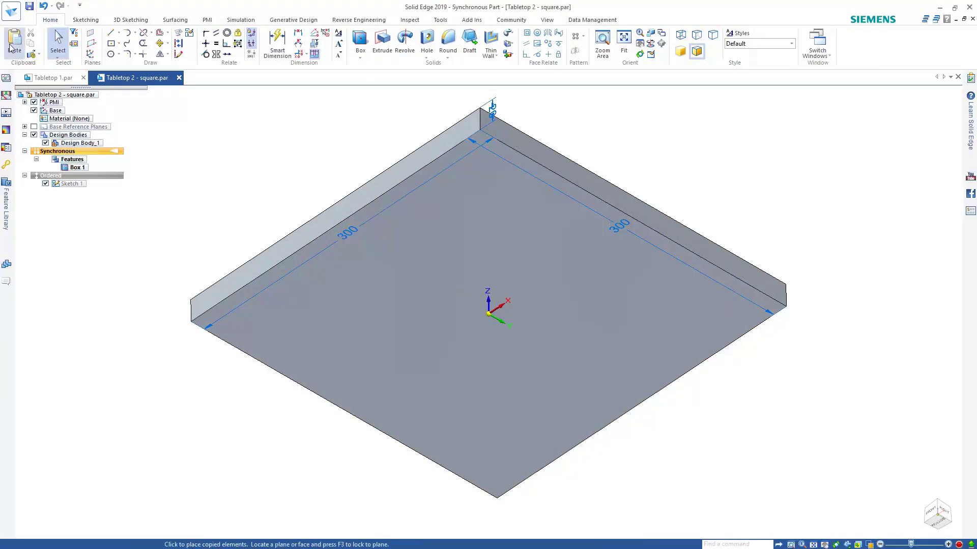
# - Paste the copied peg and holes onto the underside of the square tabletop near its corner
pyautogui.click(12, 47)
pyautogui.scroll(5, 481, 264)
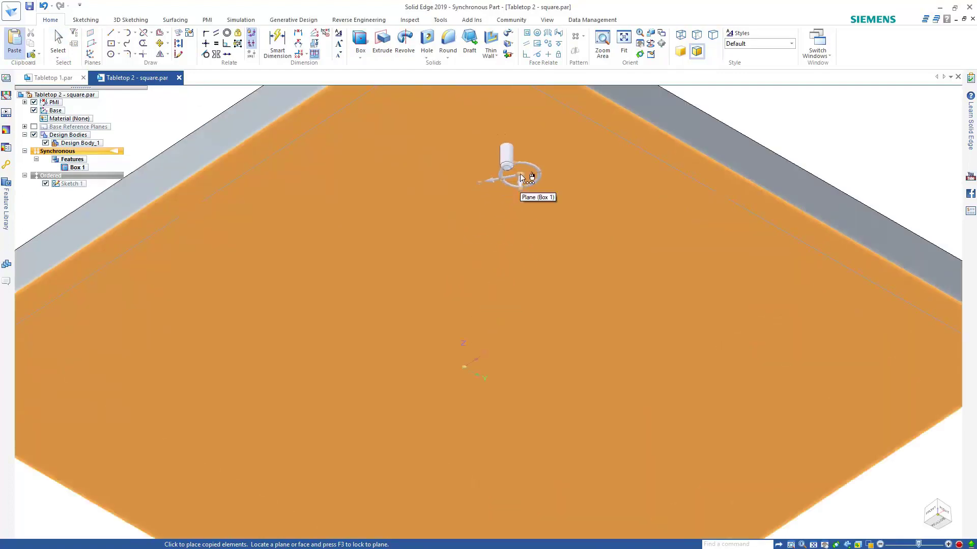
pyautogui.click(568, 131)
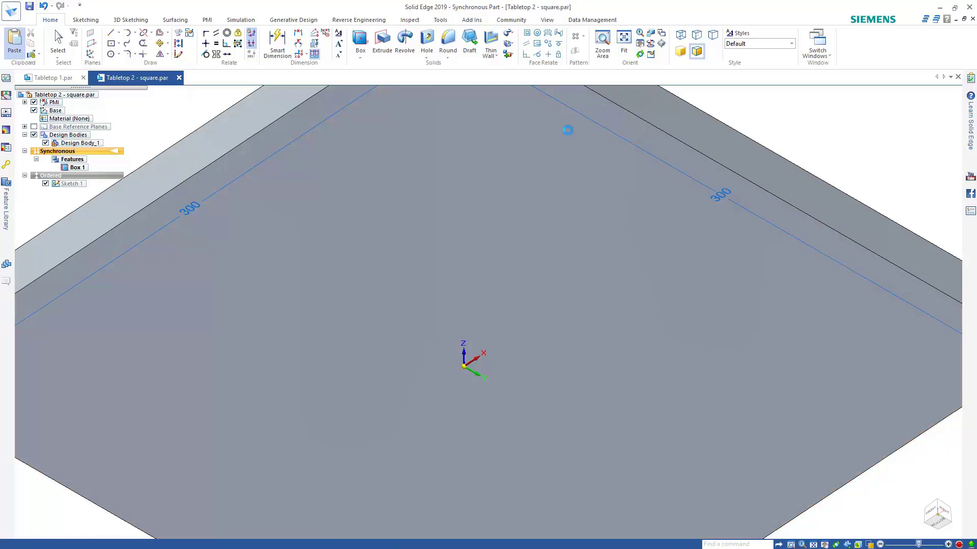
# - Rotate the pasted peg and holes until their row runs roughly parallel to the nearby tabletop edge, and clear the selection
pyautogui.moveTo(568, 135)
pyautogui.mouseDown(button='middle')
pyautogui.moveTo(524, 148)
pyautogui.moveTo(505, 170)
pyautogui.moveTo(545, 125)
pyautogui.mouseUp(button='middle')
pyautogui.click(509, 168)
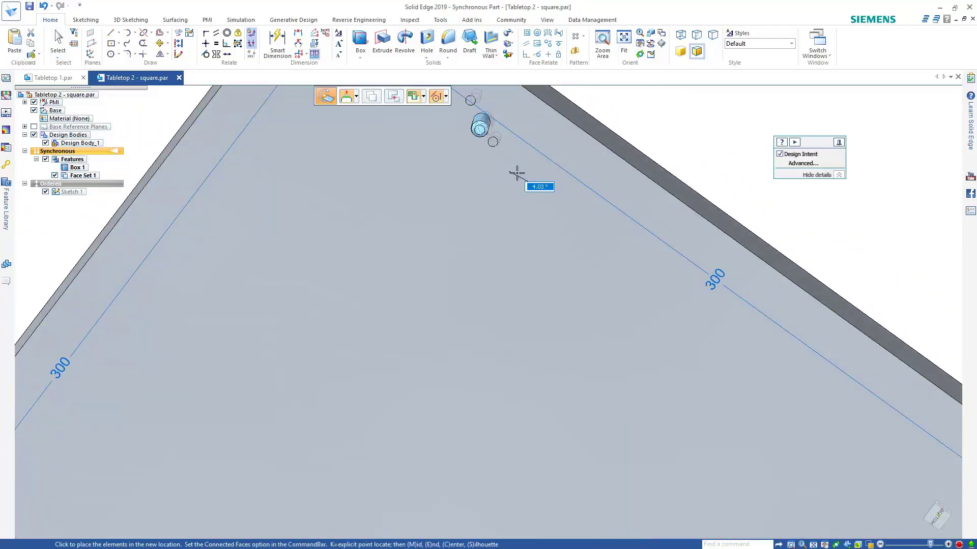
pyautogui.click(529, 172)
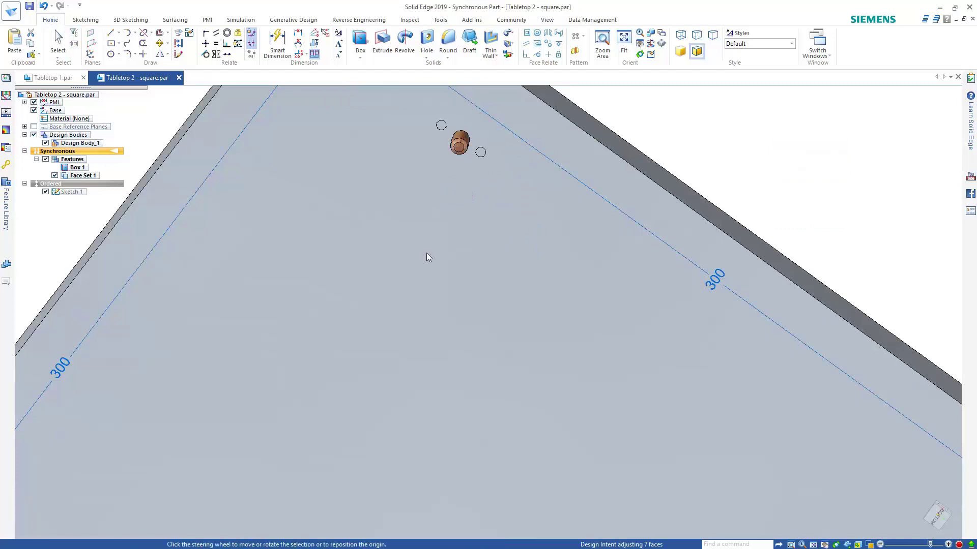
pyautogui.scroll(-5, 427, 255)
pyautogui.click(528, 172)
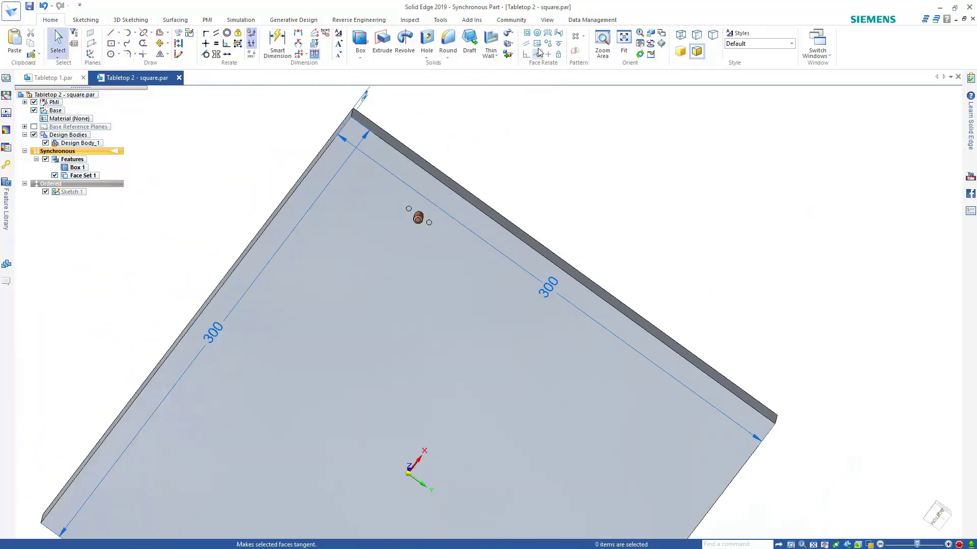
# - Apply a coplanar axes relationship to the peg and the two pasted holes
pyautogui.click(537, 43)
pyautogui.scroll(5, 496, 172)
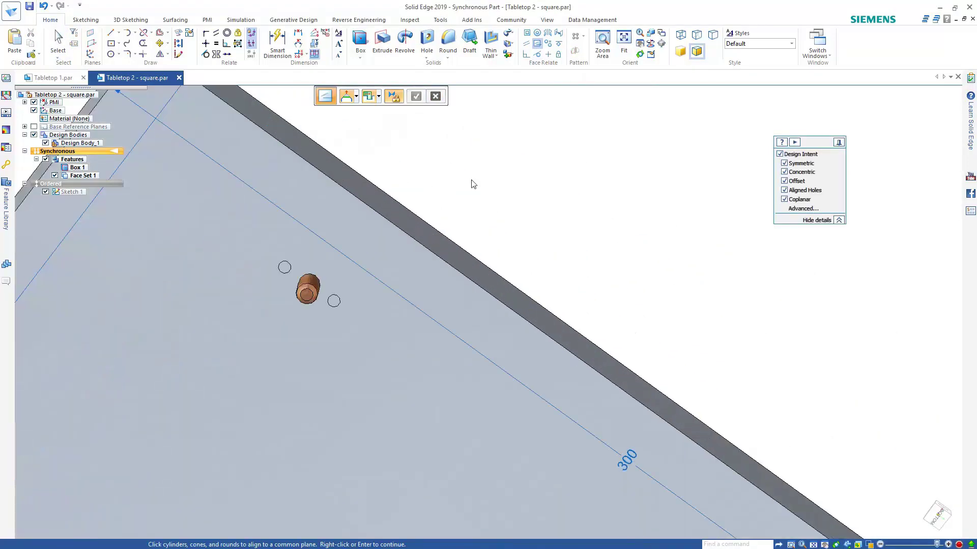
pyautogui.click(334, 300)
pyautogui.click(308, 289)
pyautogui.click(288, 265)
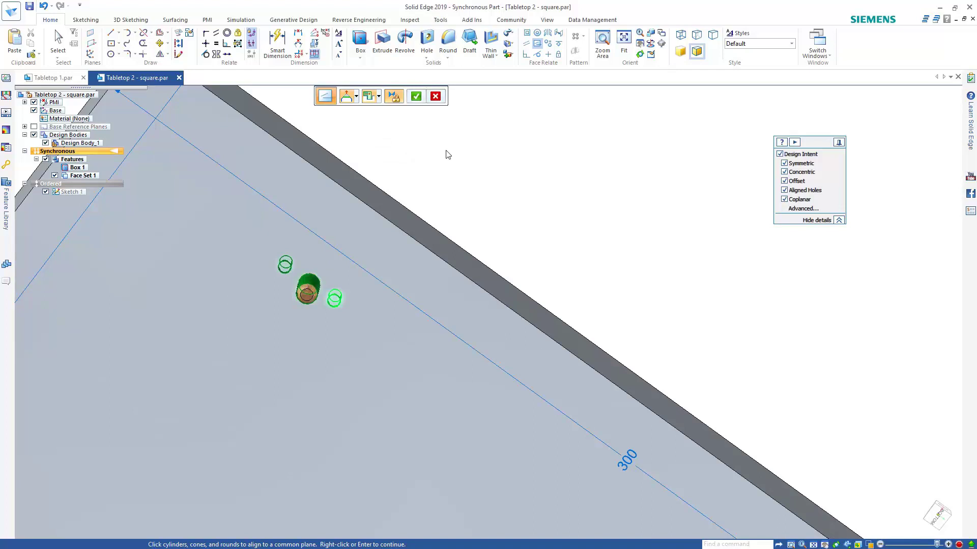
pyautogui.rightClick(448, 154)
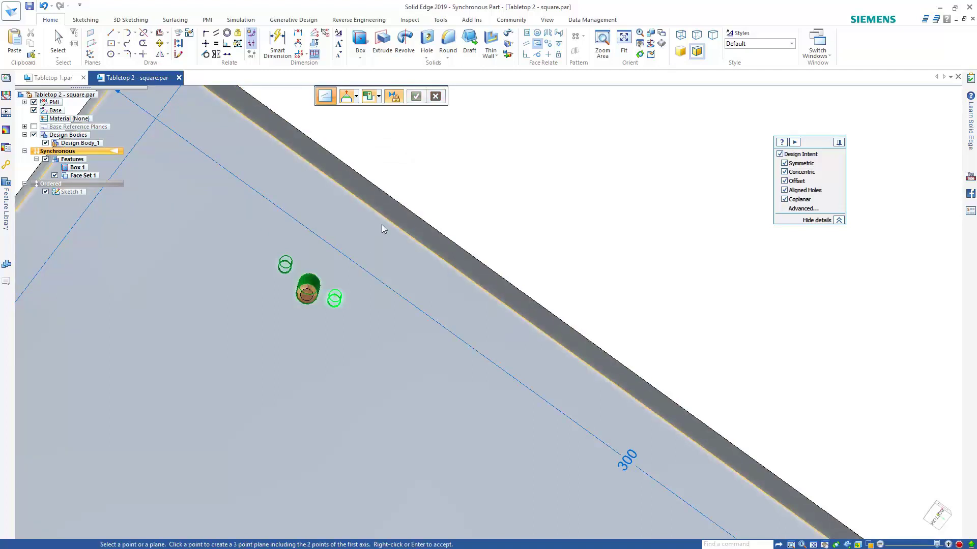
pyautogui.rightClick(392, 213)
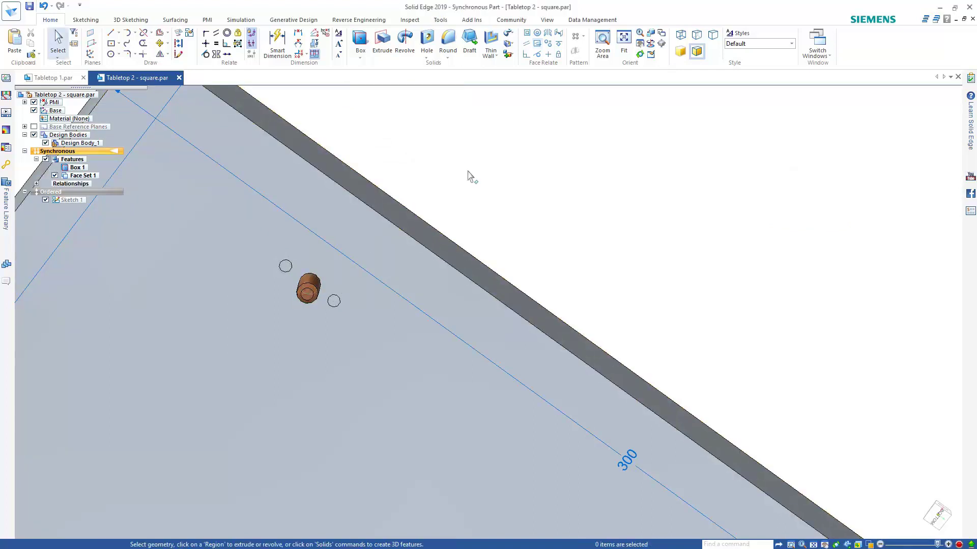
# - Attach the pasted peg-and-hole face set to the square tabletop's solid body
pyautogui.scroll(-2, 444, 181)
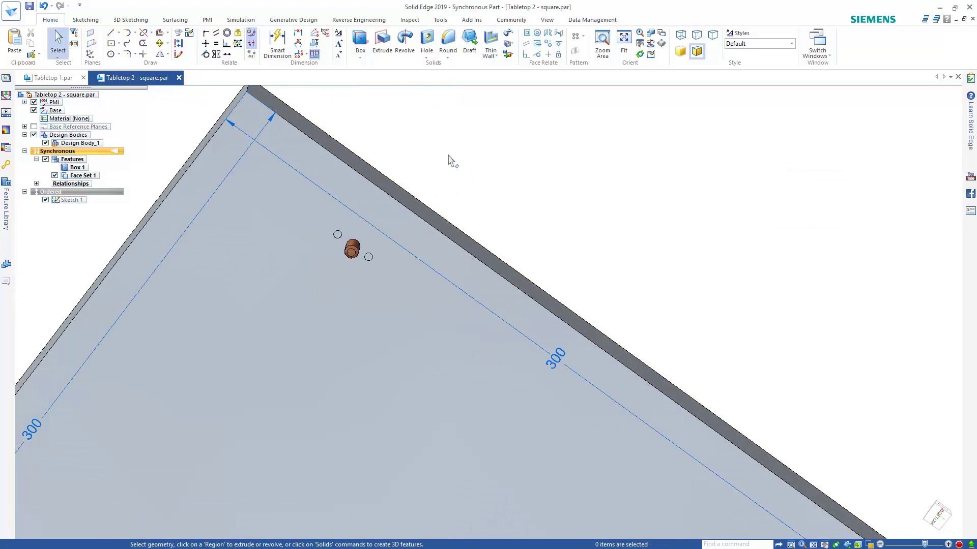
pyautogui.rightClick(77, 175)
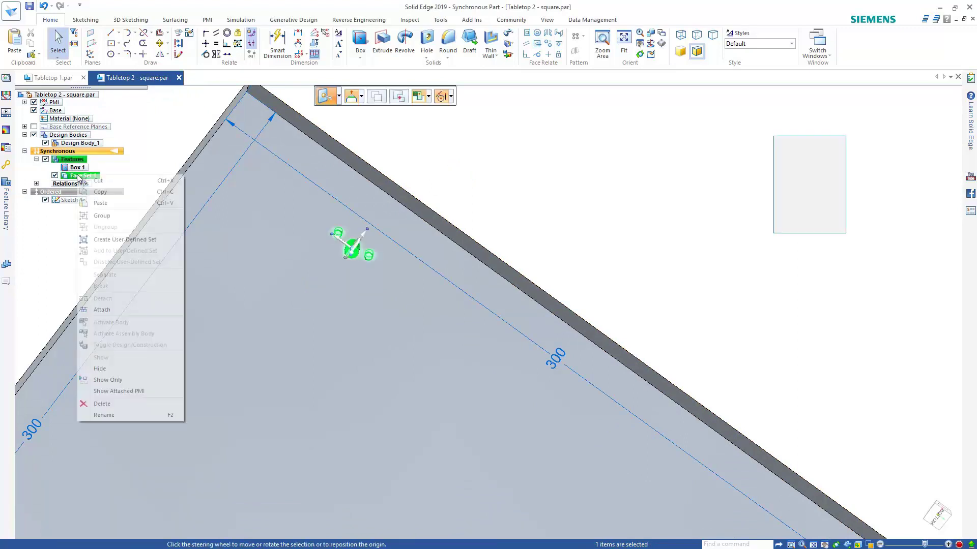
pyautogui.click(456, 168)
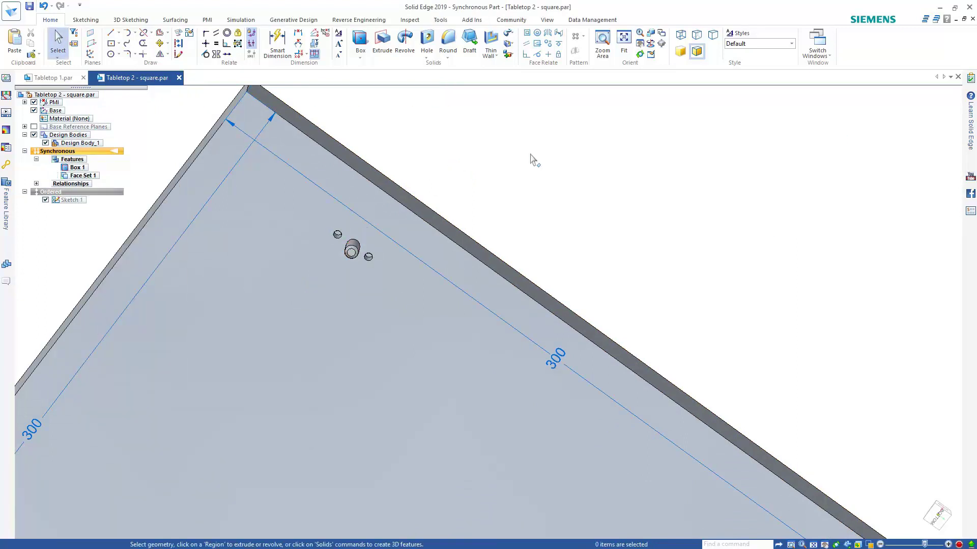
# - Show the square tabletop in isometric view, return it to the ordered environment, and switch to Tabletop 1.par
pyautogui.hotkey('ctrl', 'i')
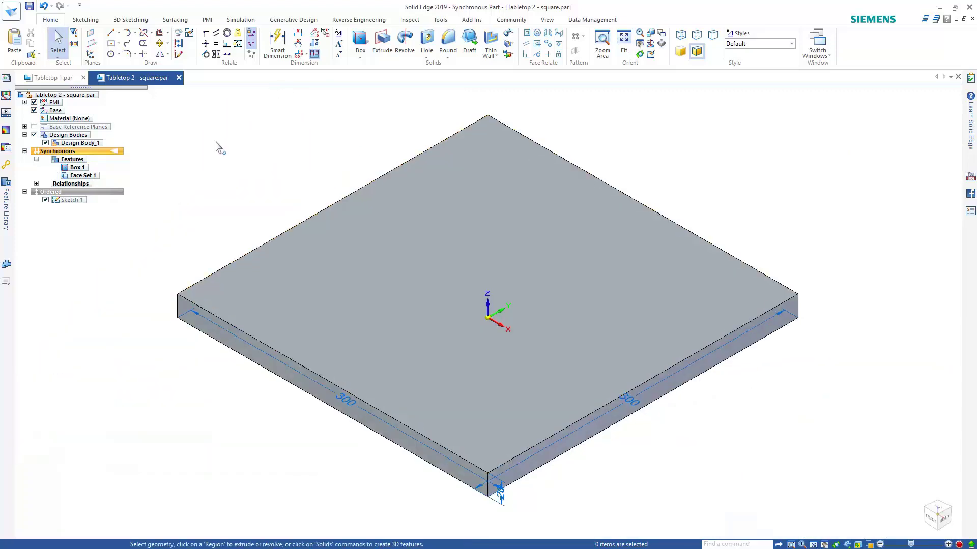
pyautogui.click(51, 192)
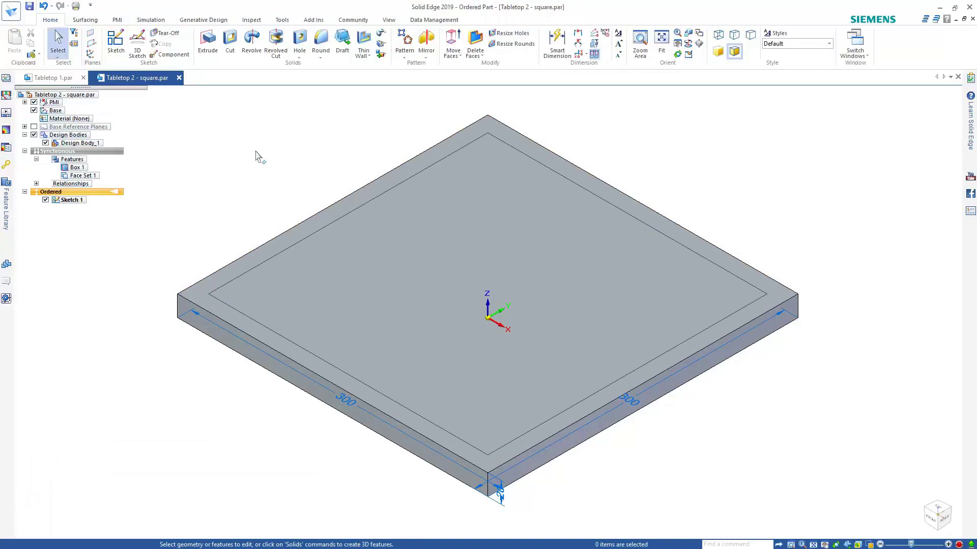
pyautogui.click(55, 80)
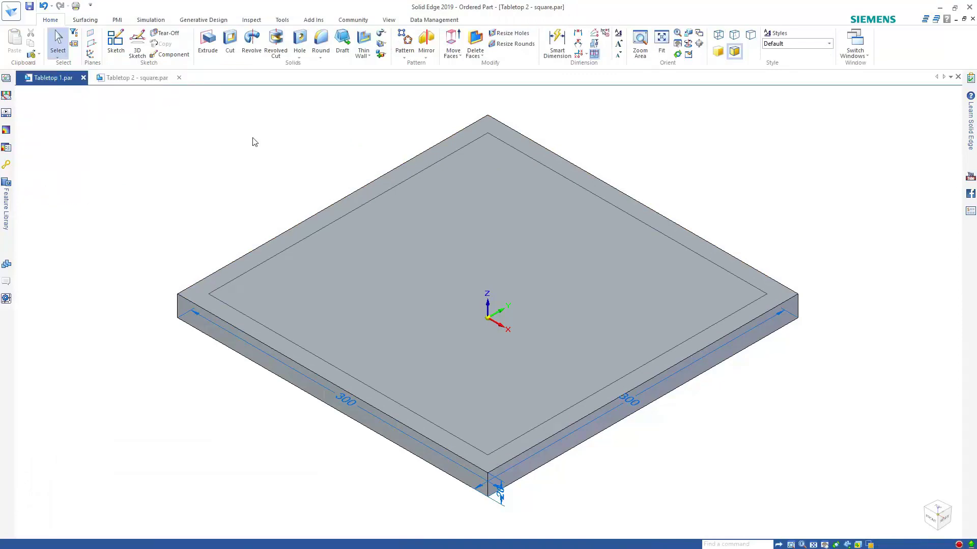
# - Clear the existing selection in Tabletop 1.par and copy the ordered slot feature running around the curved tabletop
pyautogui.hotkey('ctrl', 'i')
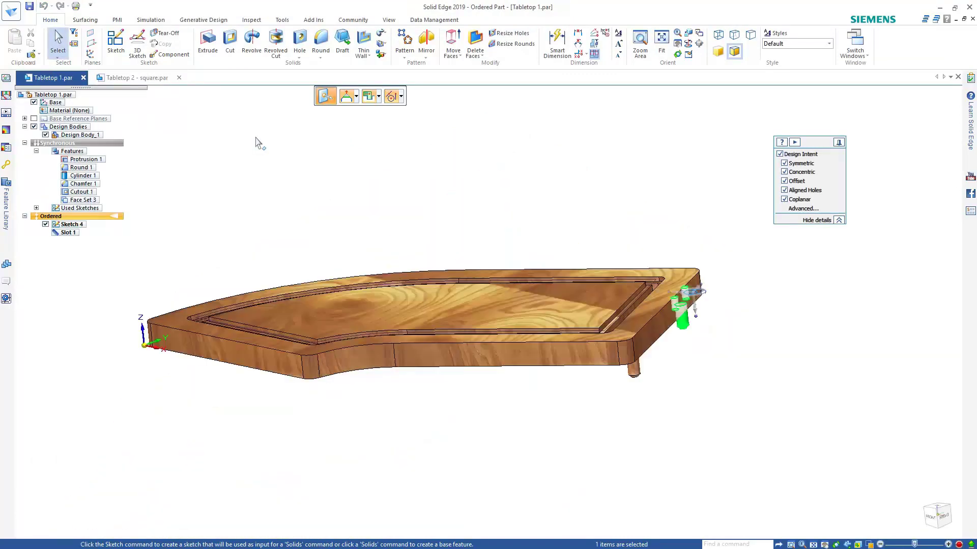
pyautogui.click(274, 126)
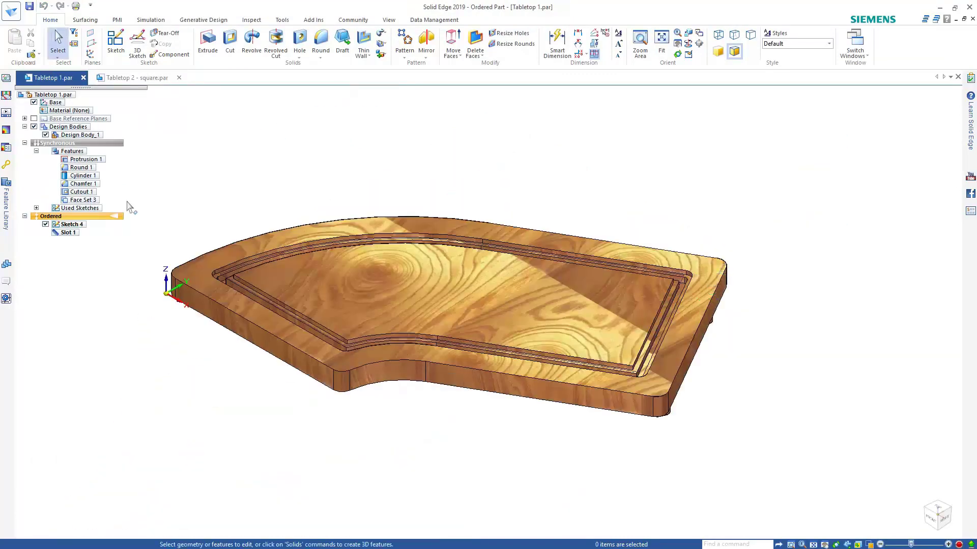
pyautogui.click(67, 233)
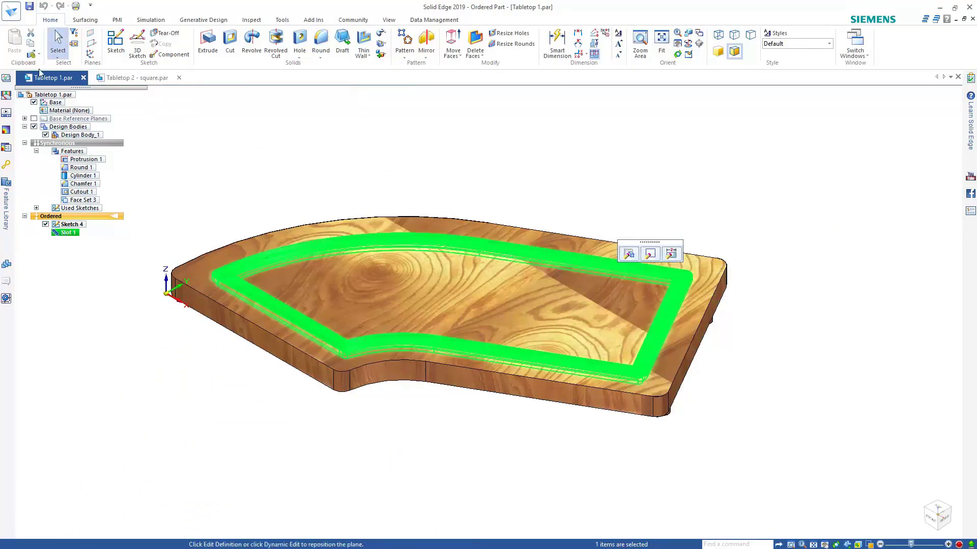
pyautogui.click(57, 43)
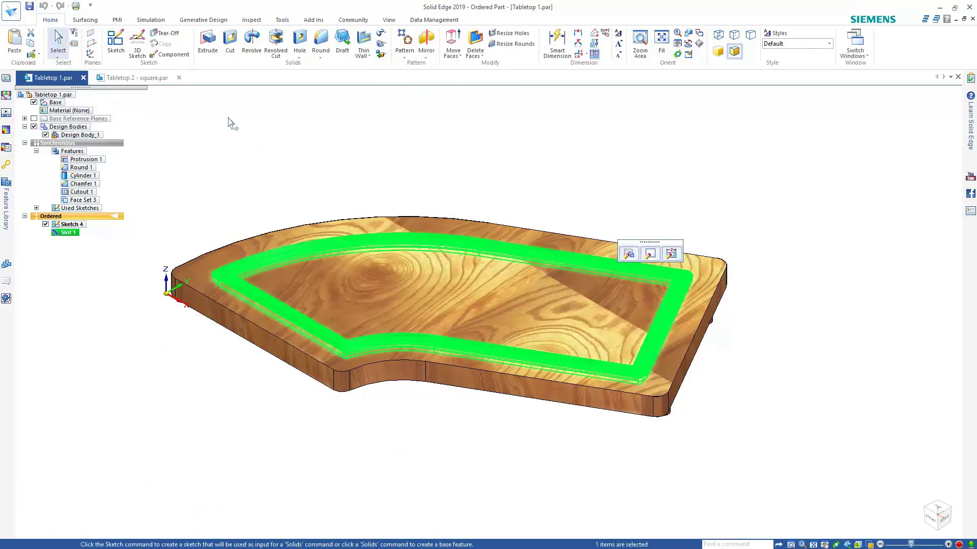
# - Paste the copied slot onto the top face of Tabletop 2 - square.par, oriented to the front-left edge of that face
pyautogui.click(139, 78)
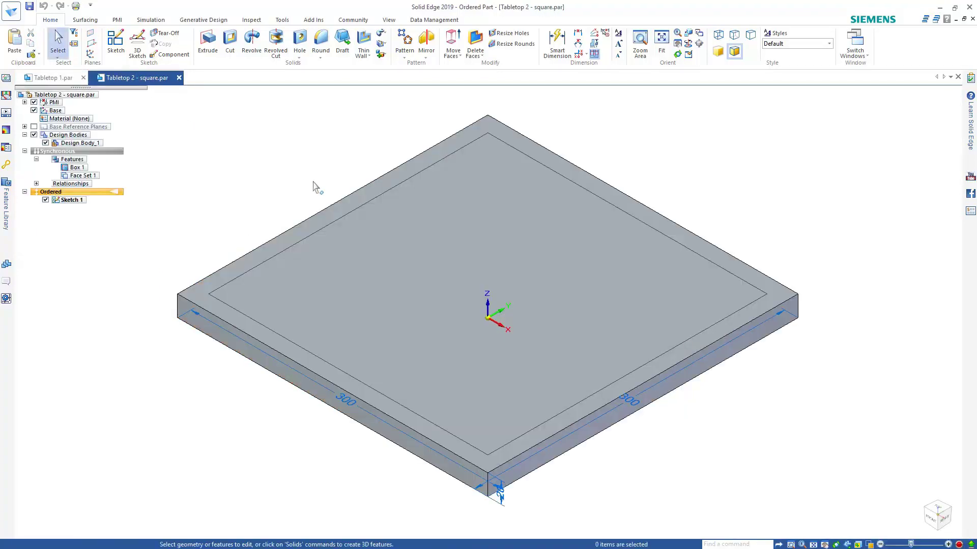
pyautogui.click(14, 42)
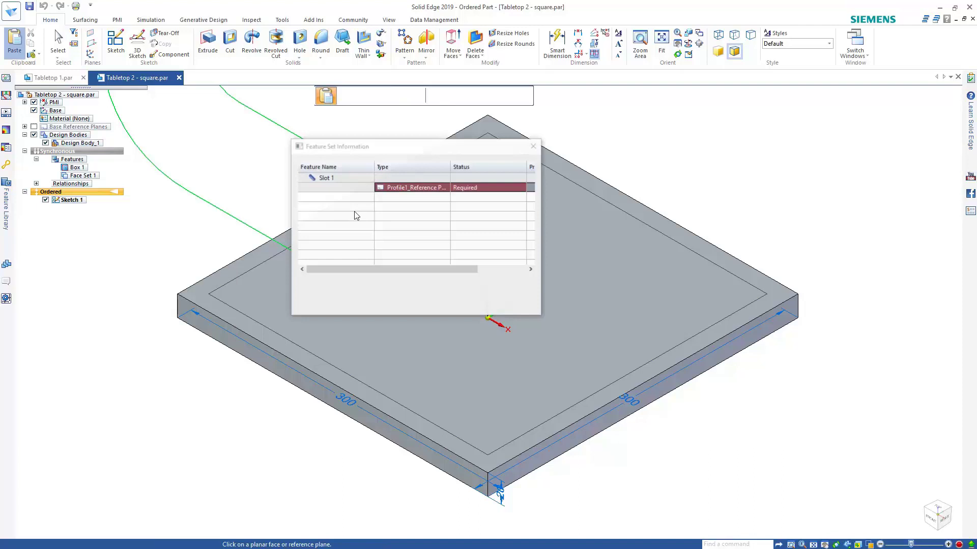
pyautogui.click(475, 306)
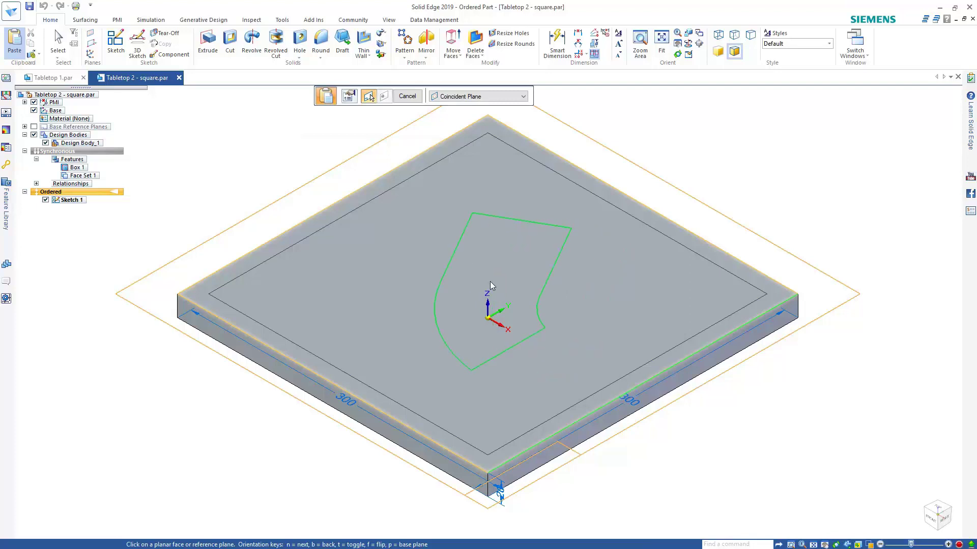
pyautogui.press('n')
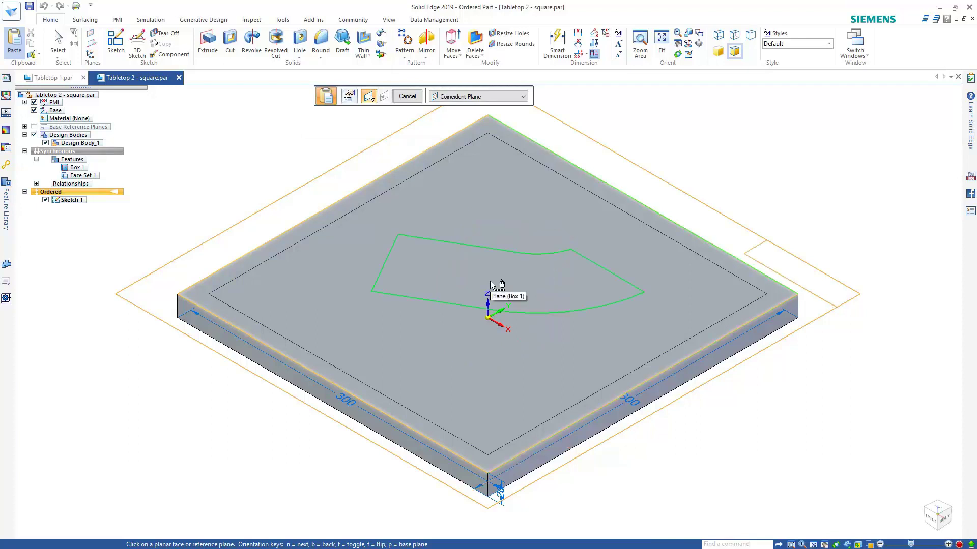
pyautogui.press('n')
pyautogui.press('n')
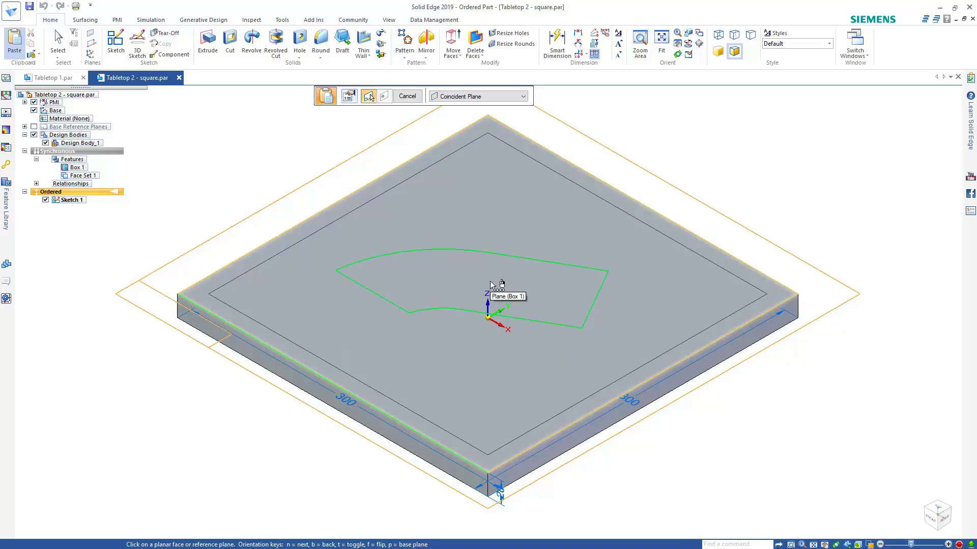
pyautogui.click(491, 285)
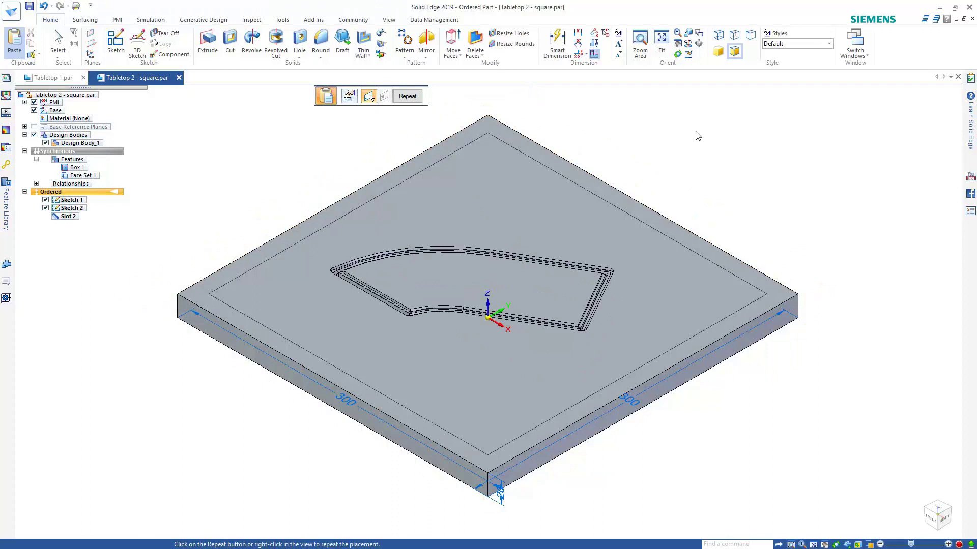
pyautogui.press('Escape')
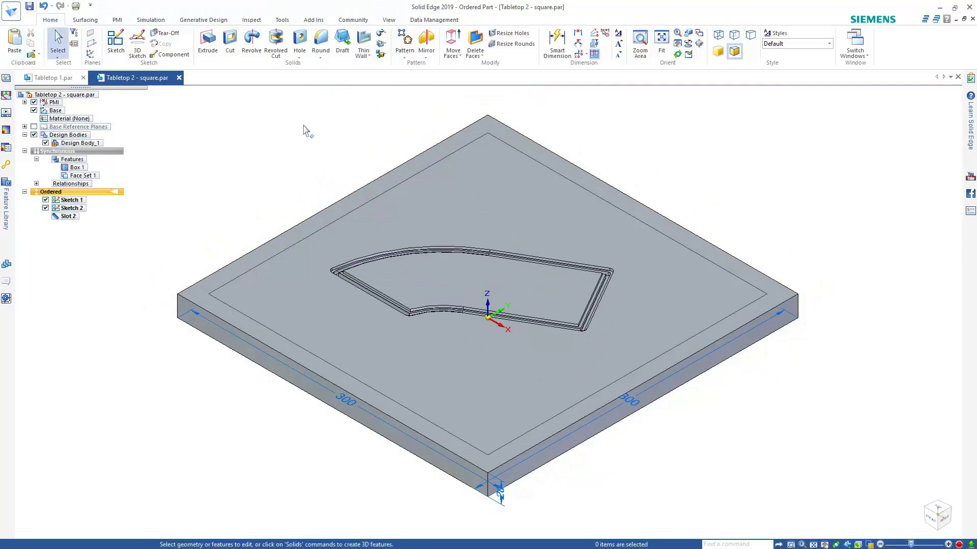
# - Edit the pasted slot's profile and clear its curved sketch chain, accepting removal of the link to that sketch
pyautogui.click(66, 216)
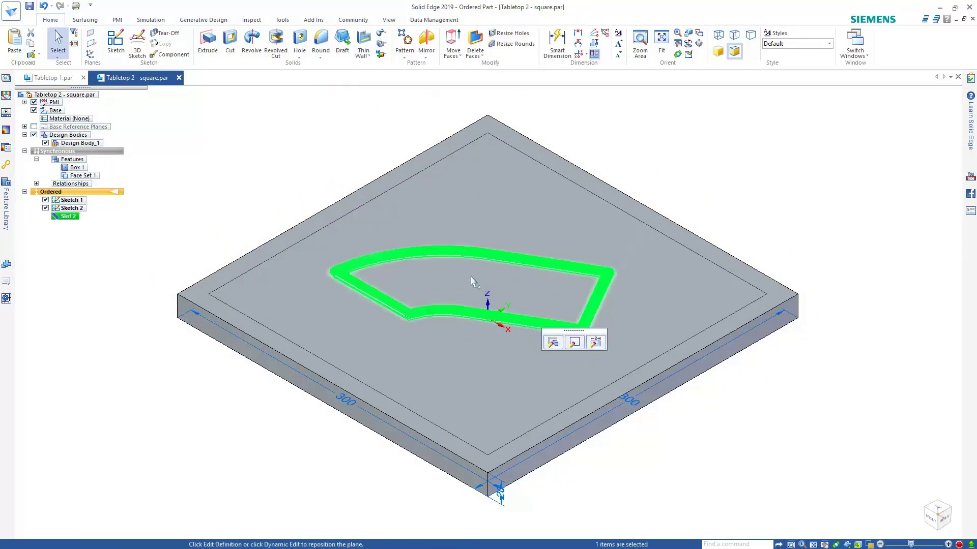
pyautogui.click(574, 344)
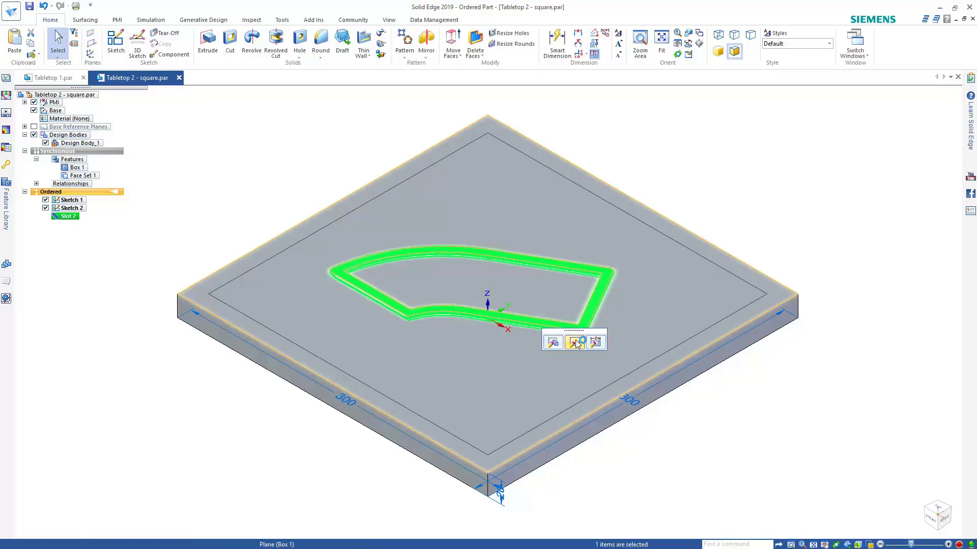
pyautogui.click(577, 344)
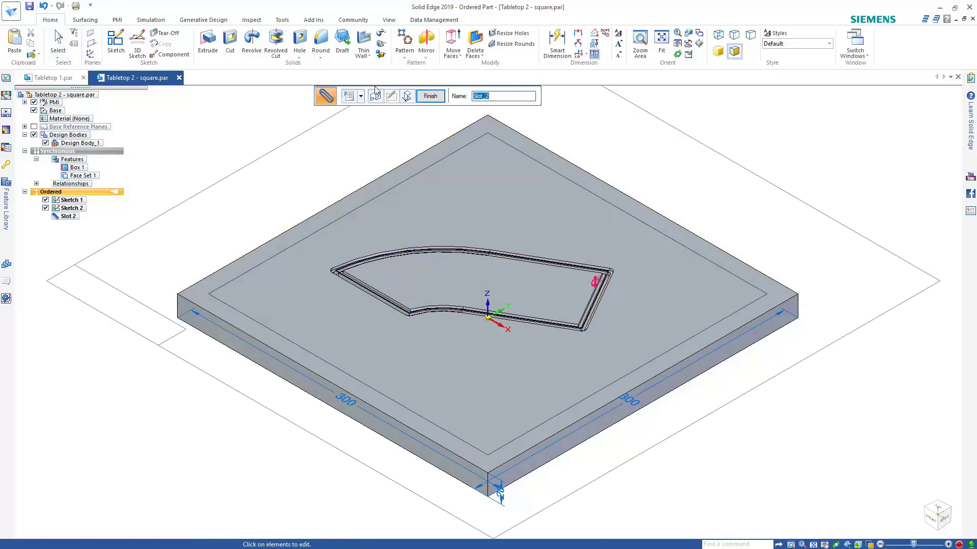
pyautogui.click(375, 96)
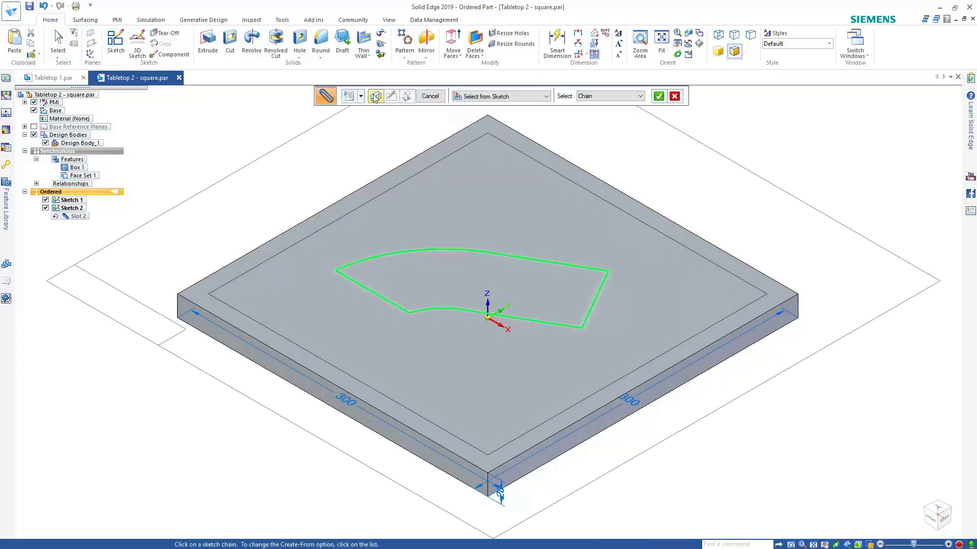
pyautogui.click(675, 96)
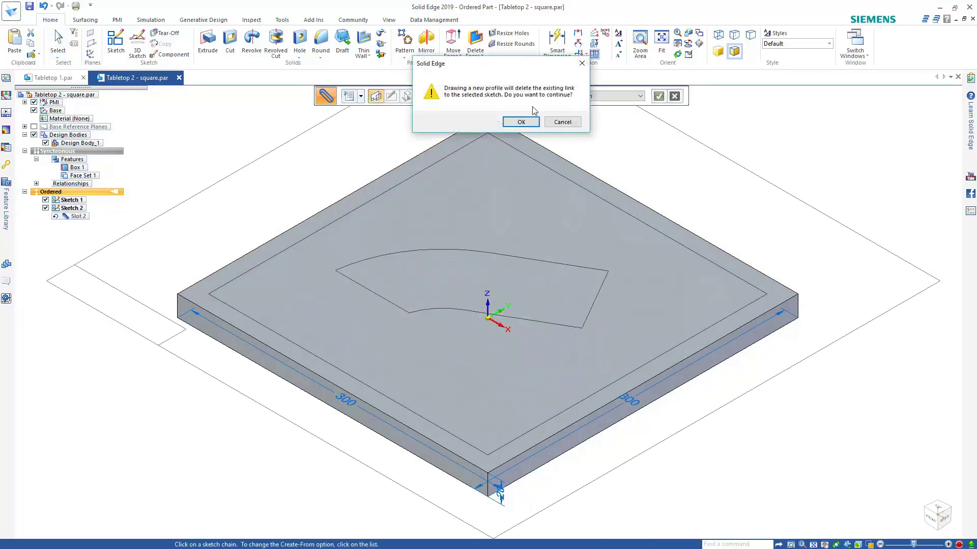
pyautogui.click(529, 122)
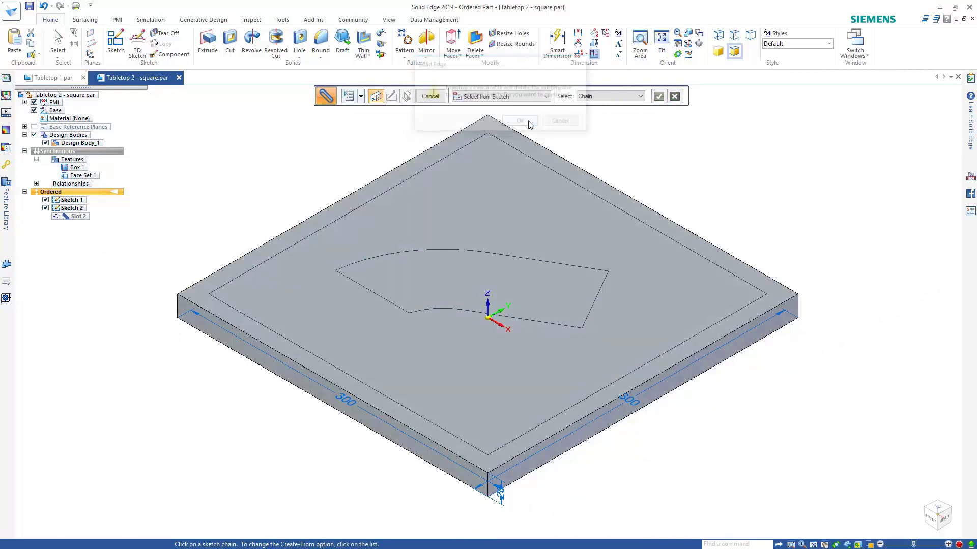
# - Use the four lines of the inner square sketch as the slot's new path and finish the feature
pyautogui.click(532, 159)
pyautogui.click(463, 147)
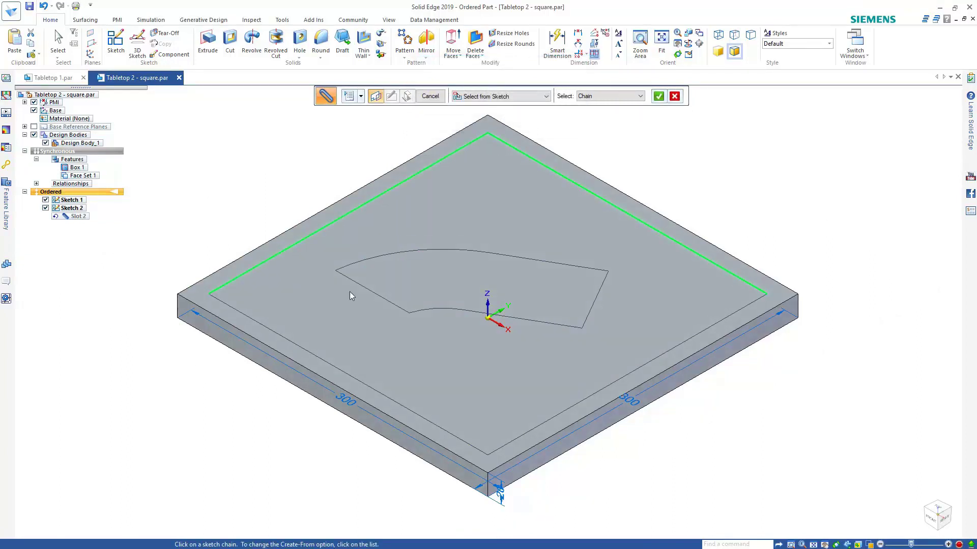
pyautogui.click(333, 364)
pyautogui.click(555, 414)
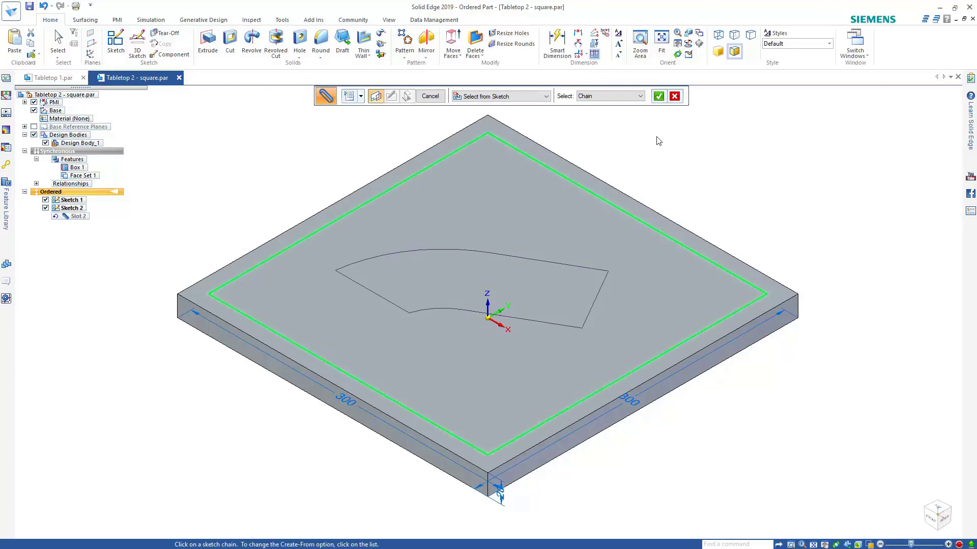
pyautogui.click(658, 97)
pyautogui.click(430, 96)
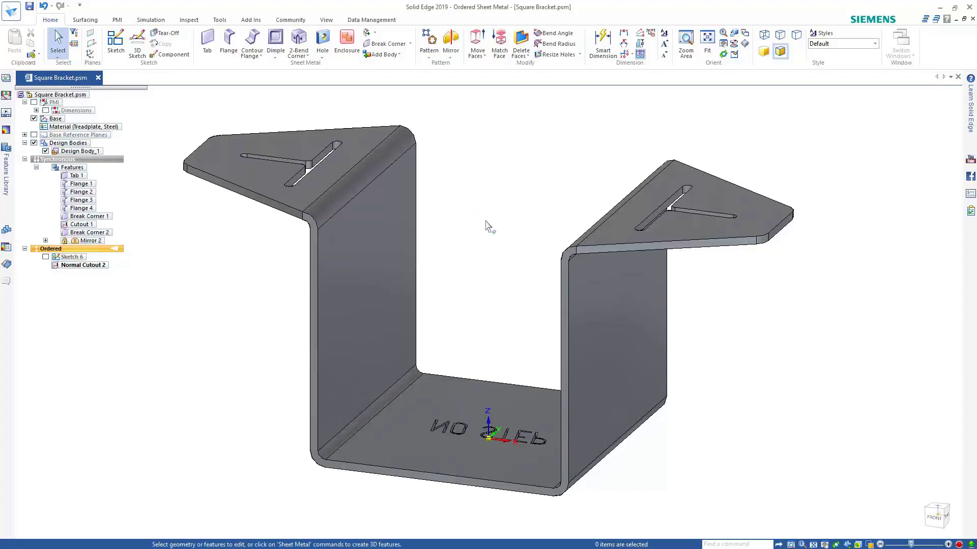
# - Hide the base coordinate system in Square Bracket.psm and switch the part to the synchronous environment
pyautogui.moveTo(490, 231); pyautogui.dragTo(498, 80, button='middle')
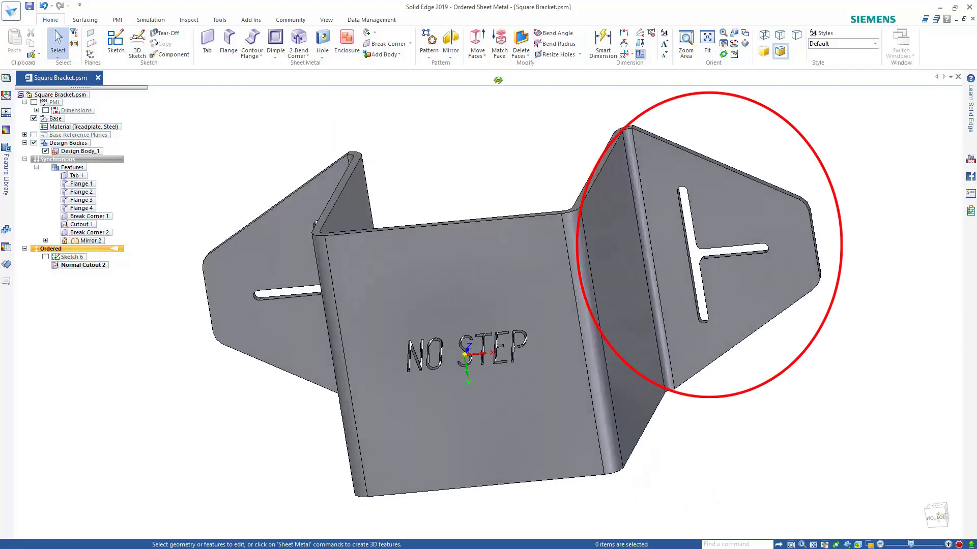
pyautogui.click(33, 119)
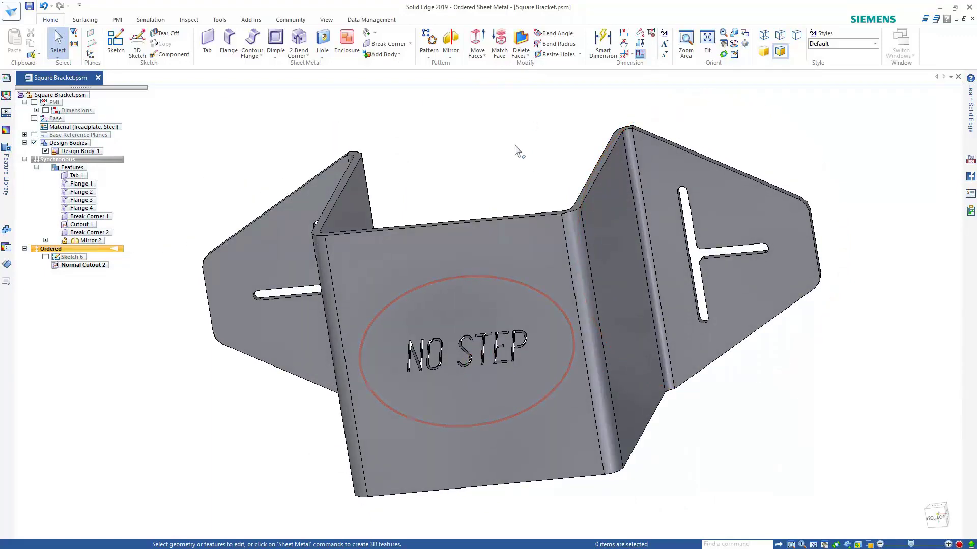
pyautogui.moveTo(517, 148); pyautogui.dragTo(458, 127, button='middle')
pyautogui.hotkey('ctrl', 'f')
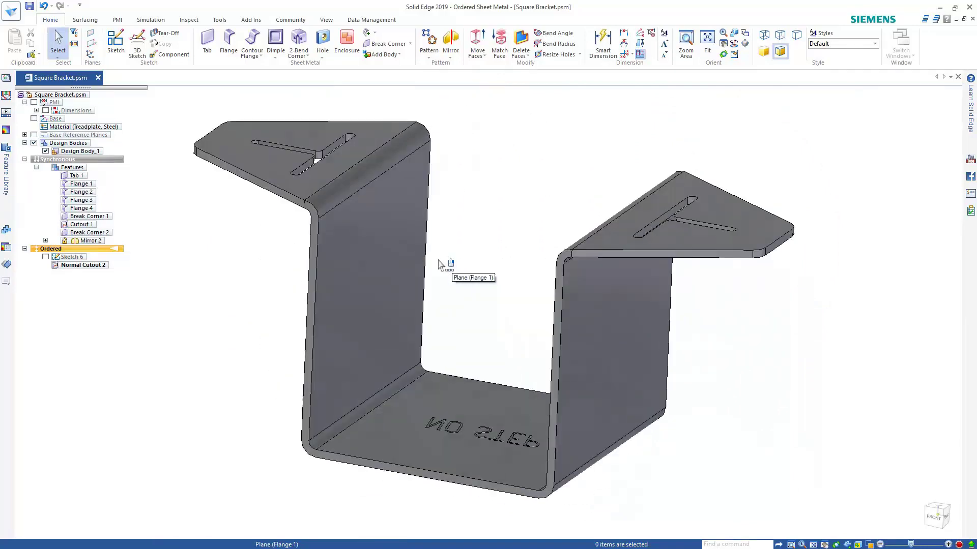
pyautogui.click(104, 160)
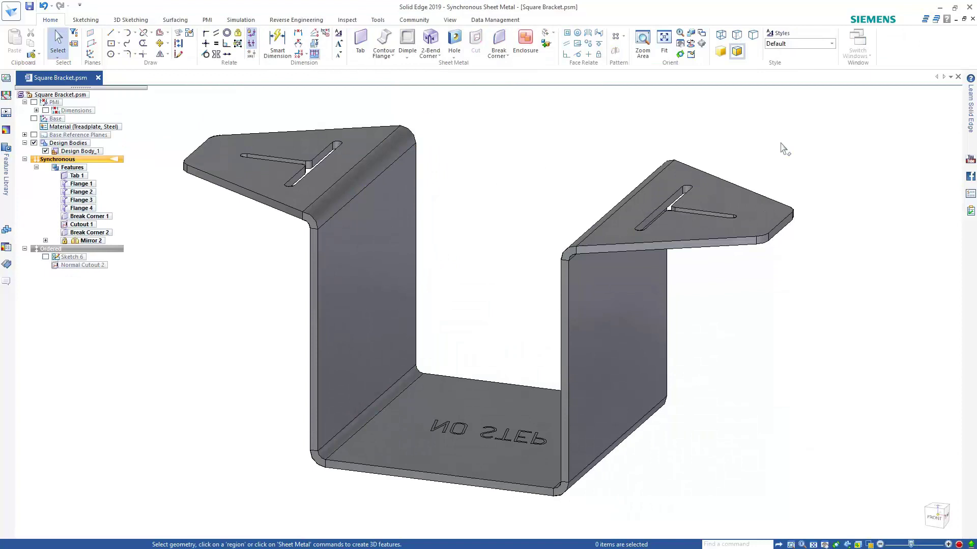
# - Select all faces of the bracket's right horizontal flange and its bend, working in front view
pyautogui.hotkey('ctrl', 'f')
pyautogui.scroll(3, 865, 127)
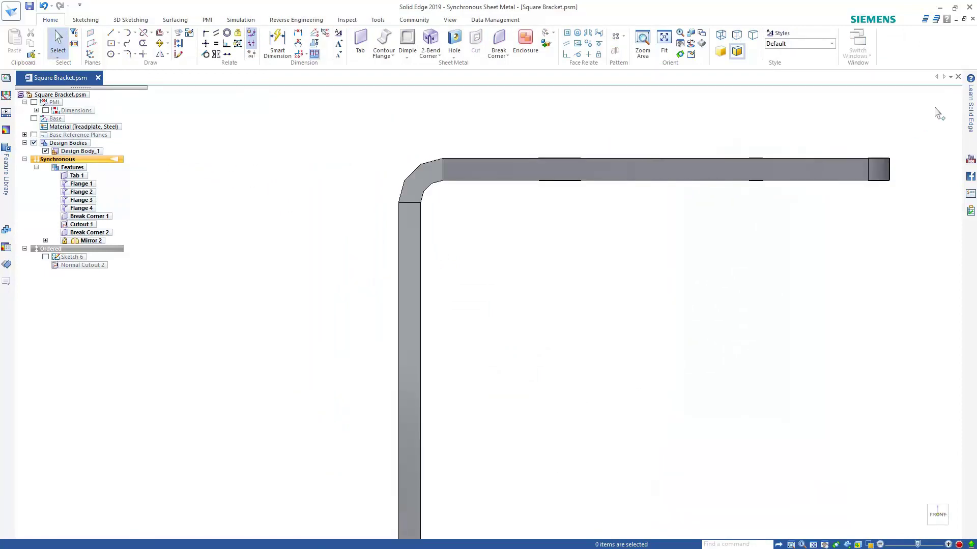
pyautogui.moveTo(935, 107); pyautogui.dragTo(316, 227)
# - Reposition the steering wheel onto the outer edge where the selected bend meets the vertical flange, with its axis pointing down along the flange
pyautogui.click(441, 192)
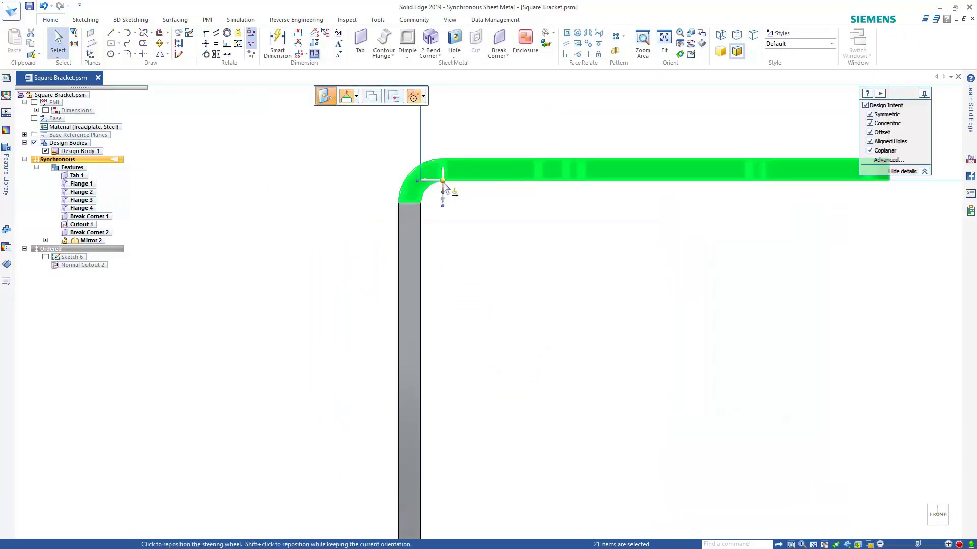
pyautogui.click(399, 203)
pyautogui.scroll(5, 389, 206)
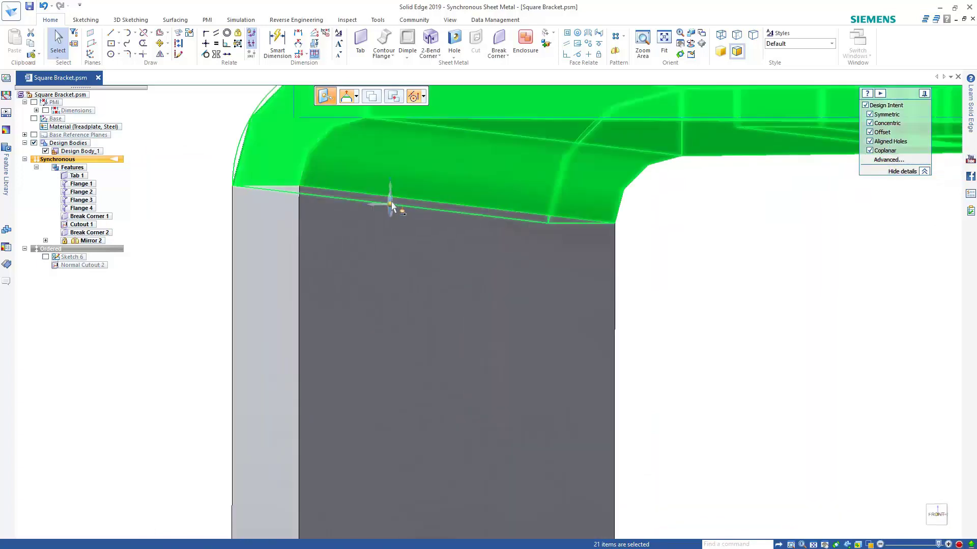
pyautogui.scroll(4, 410, 203)
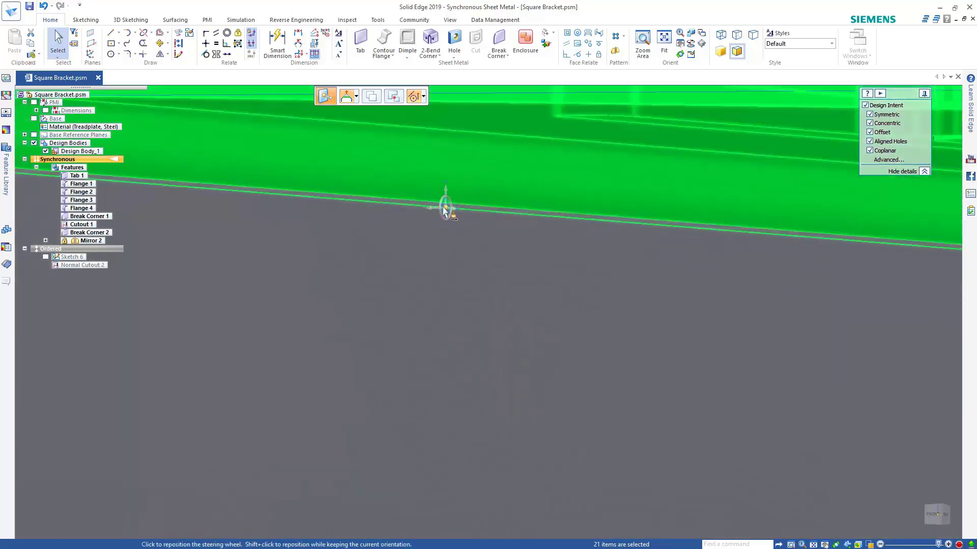
pyautogui.click(446, 208)
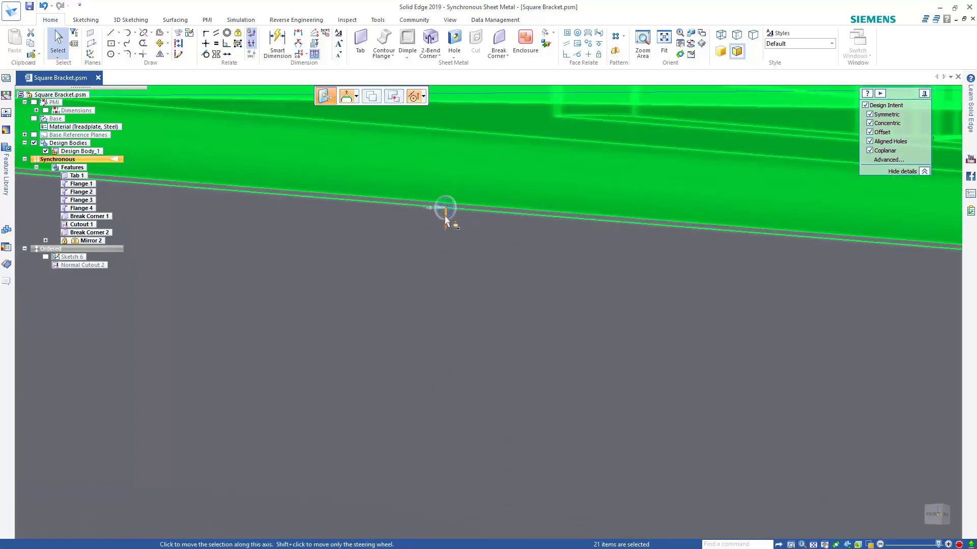
pyautogui.hotkey('ctrl', 'f')
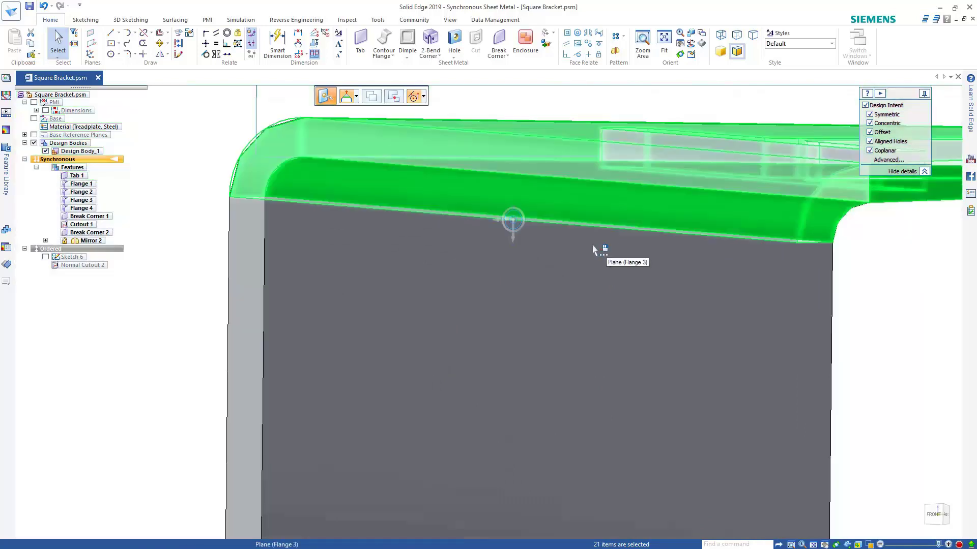
pyautogui.scroll(3, 789, 192)
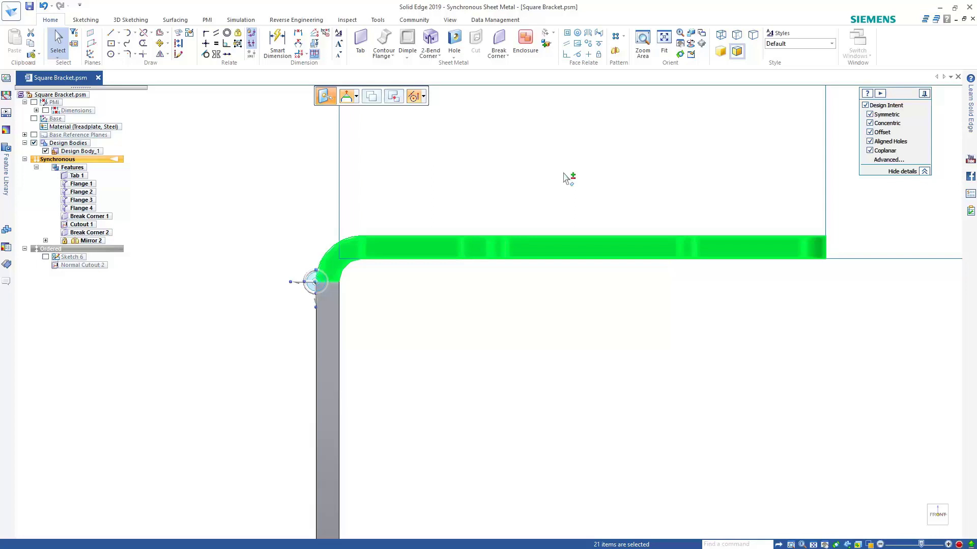
# - Save the selected flange faces as "Mounting Flange" in the Feature Library's Synchronous Features folder and clear the selection
pyautogui.click(7, 167)
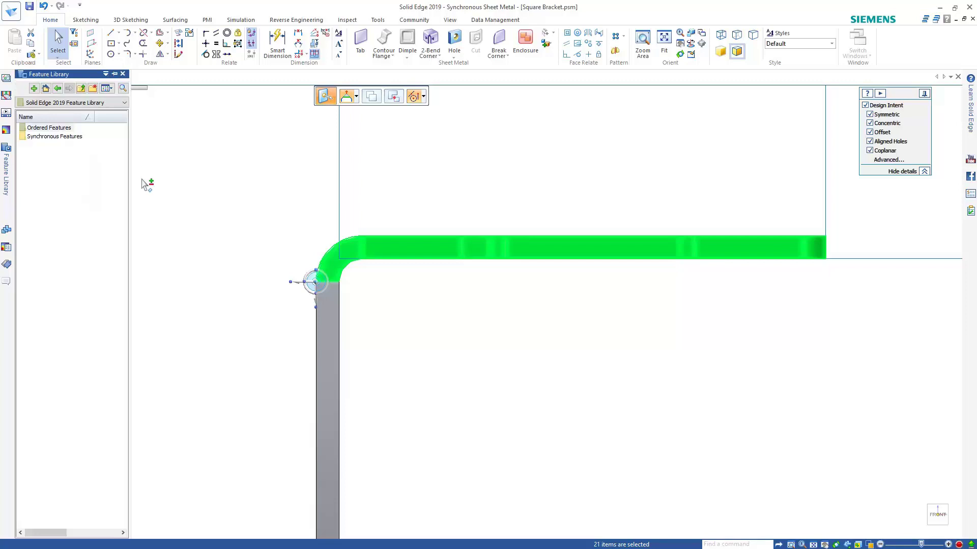
pyautogui.click(58, 140)
pyautogui.doubleClick(58, 140)
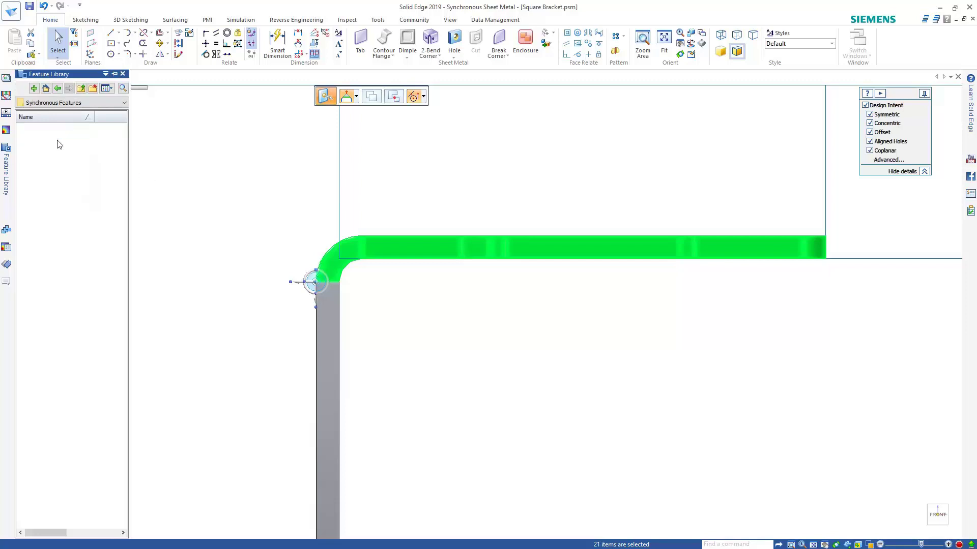
pyautogui.click(34, 88)
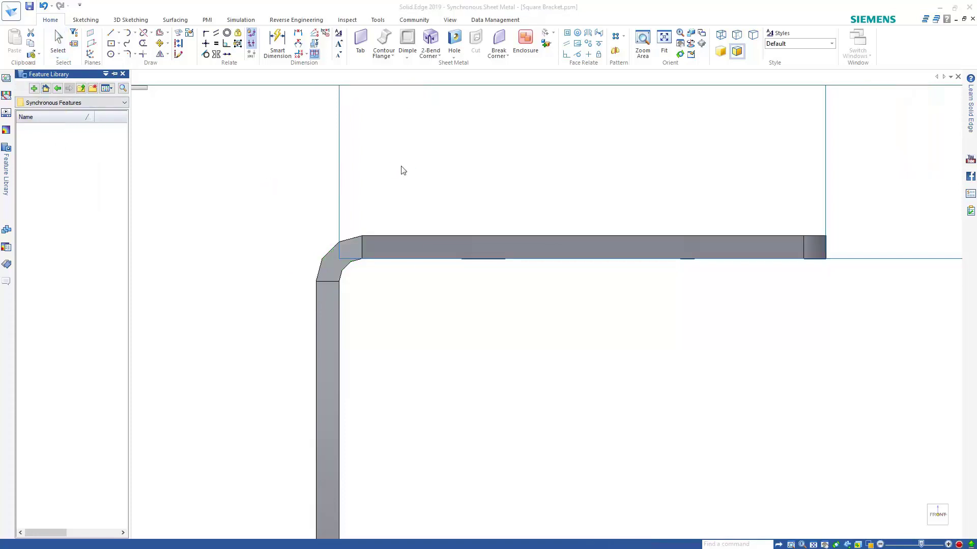
pyautogui.write('Mounting')
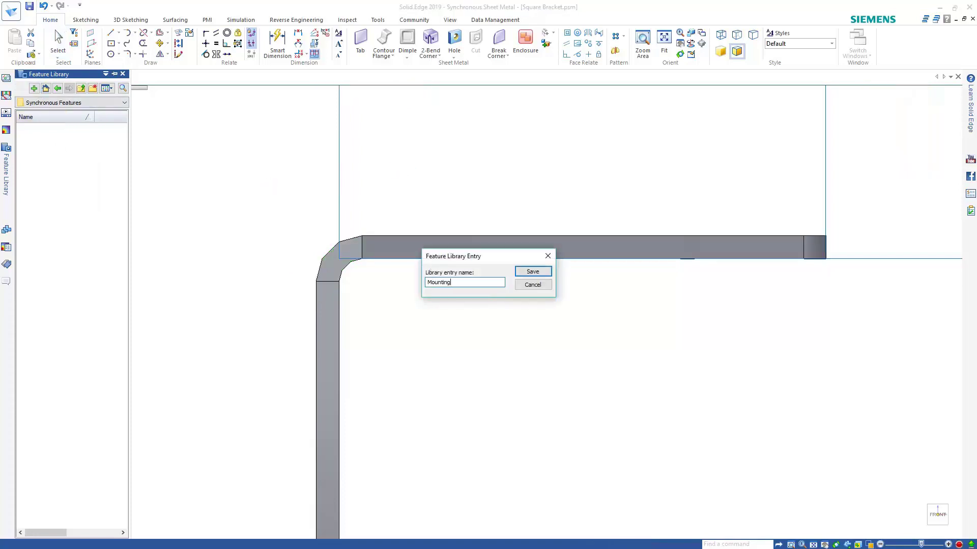
pyautogui.write(' Flange')
pyautogui.press('Return')
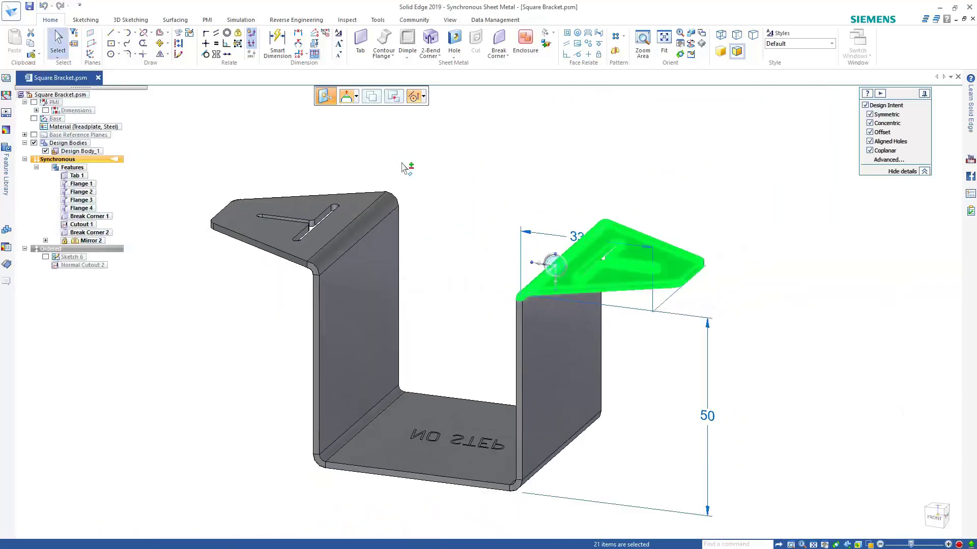
pyautogui.click(253, 162)
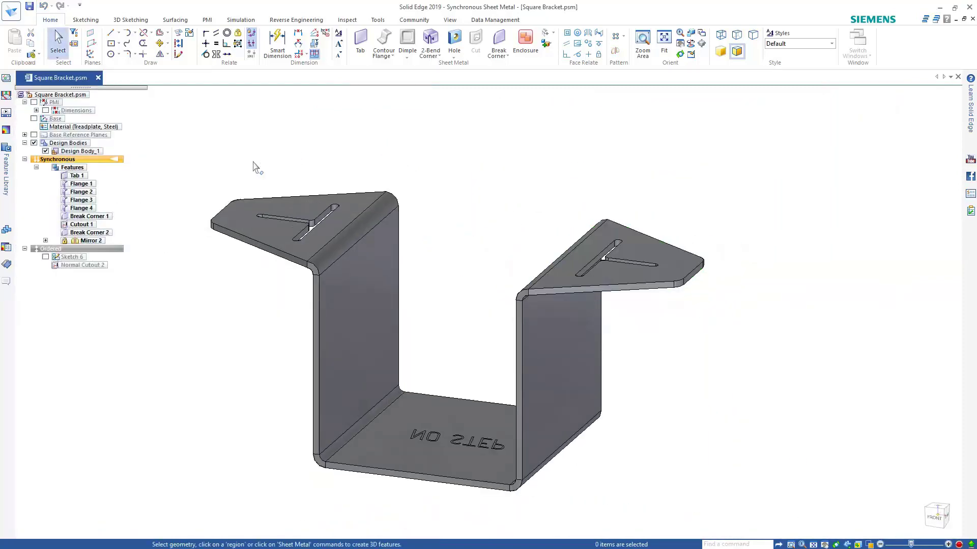
# - Switch Square Bracket.psm to the ordered environment and open the Ordered Features folder in the Feature Library
pyautogui.click(103, 247)
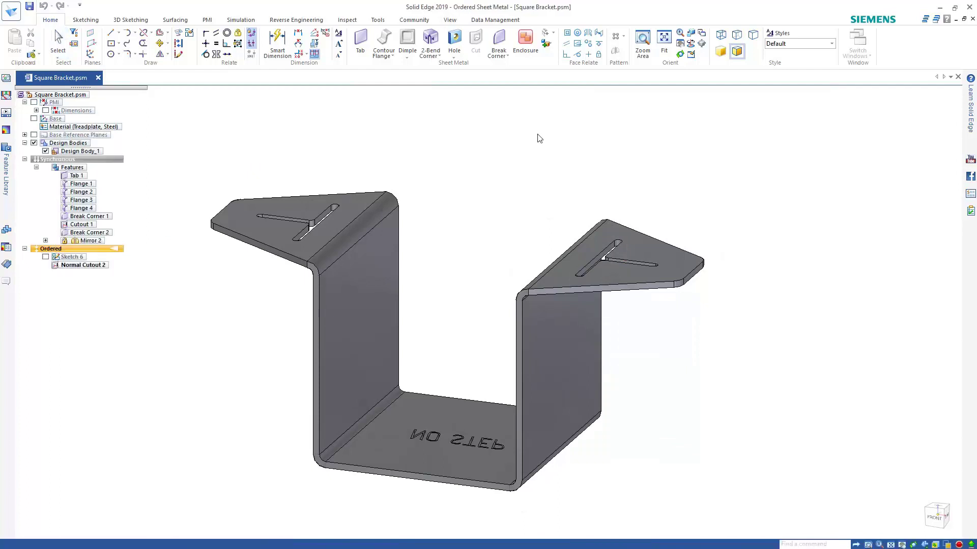
pyautogui.click(81, 265)
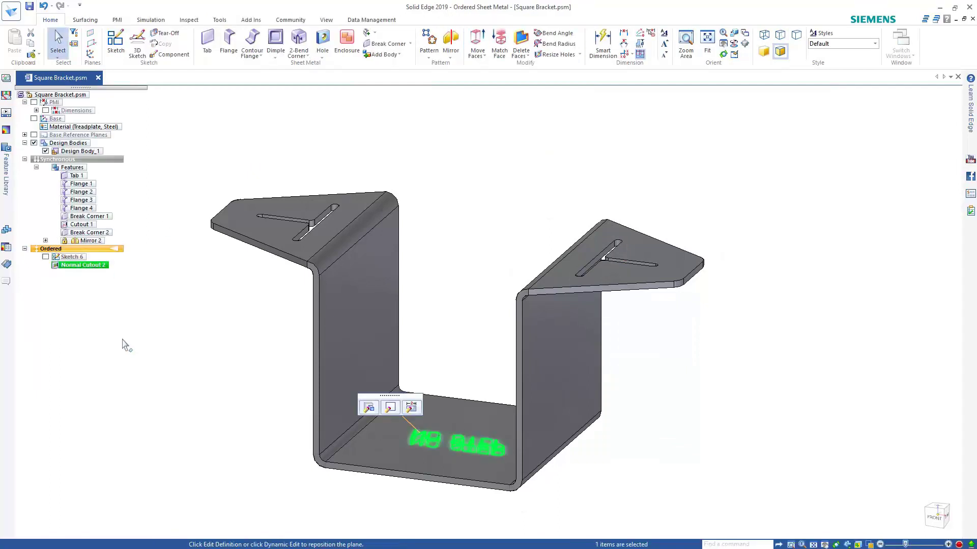
pyautogui.click(6, 184)
pyautogui.click(115, 74)
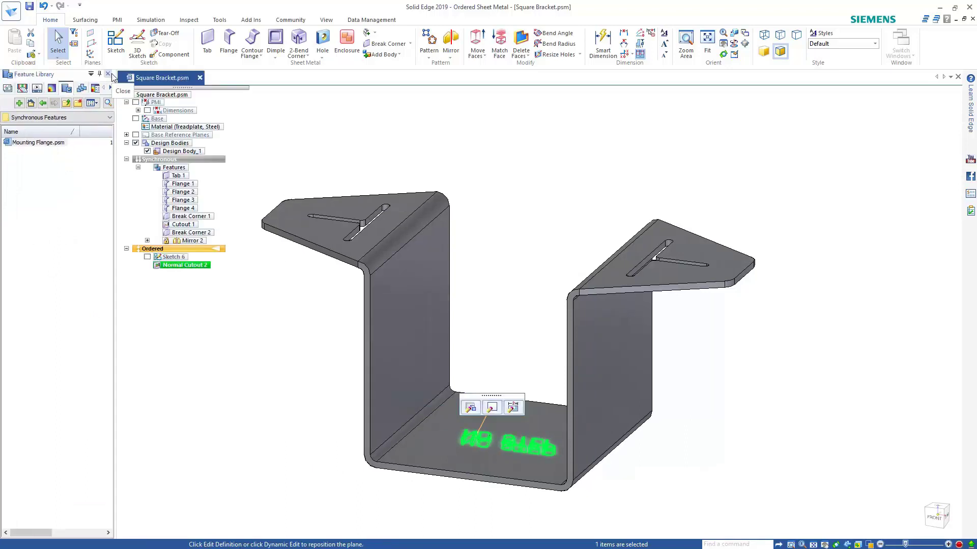
pyautogui.click(55, 104)
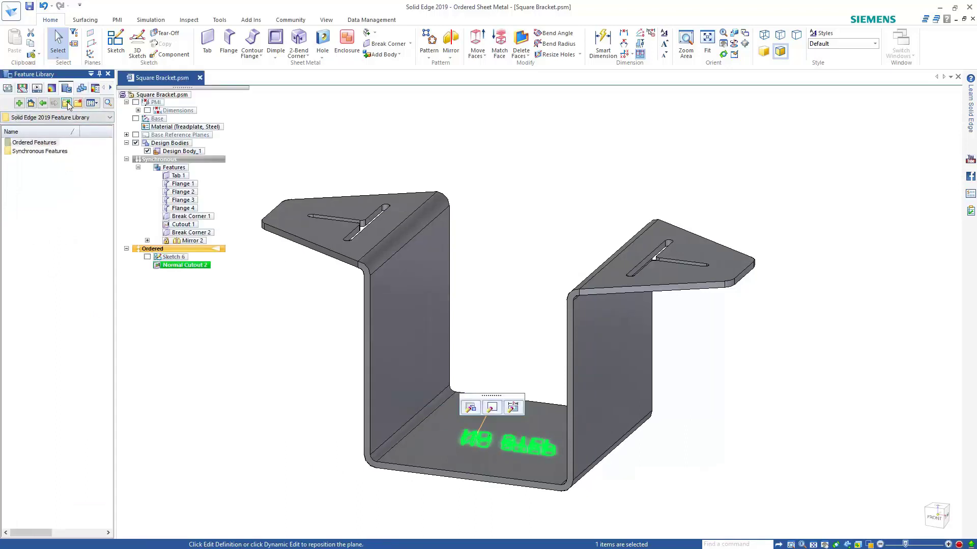
pyautogui.doubleClick(39, 144)
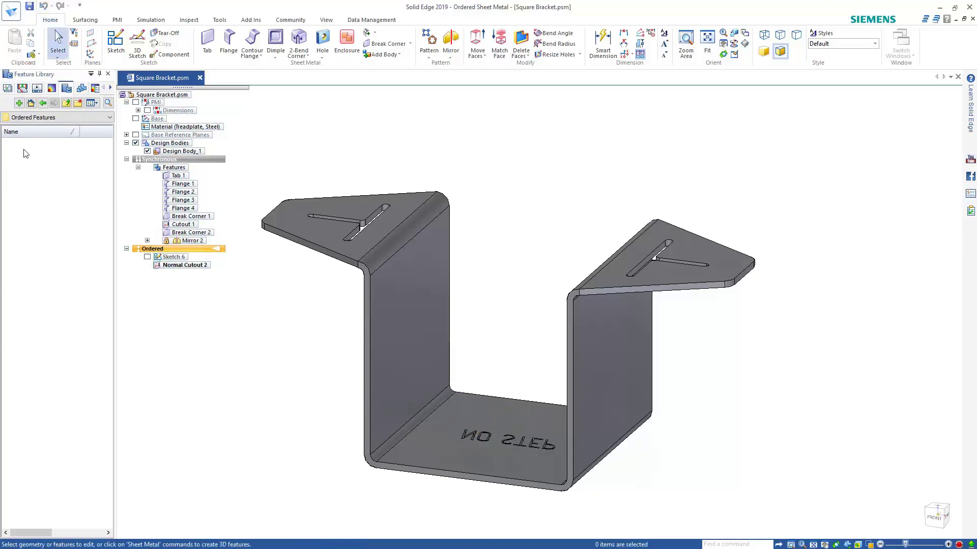
# - Store the NO STEP text cutout in the Ordered Features folder as "No Step", reviewing its feature set information
pyautogui.click(181, 266)
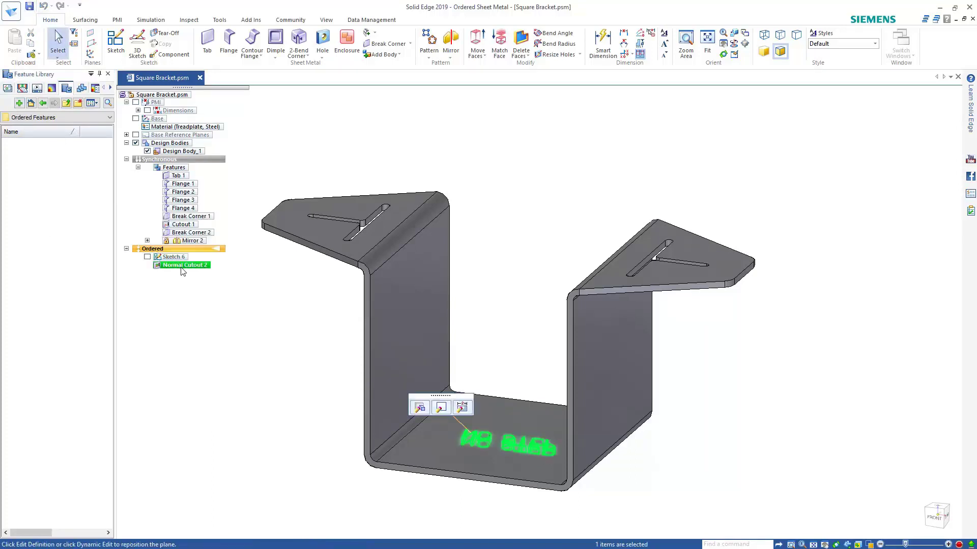
pyautogui.click(19, 103)
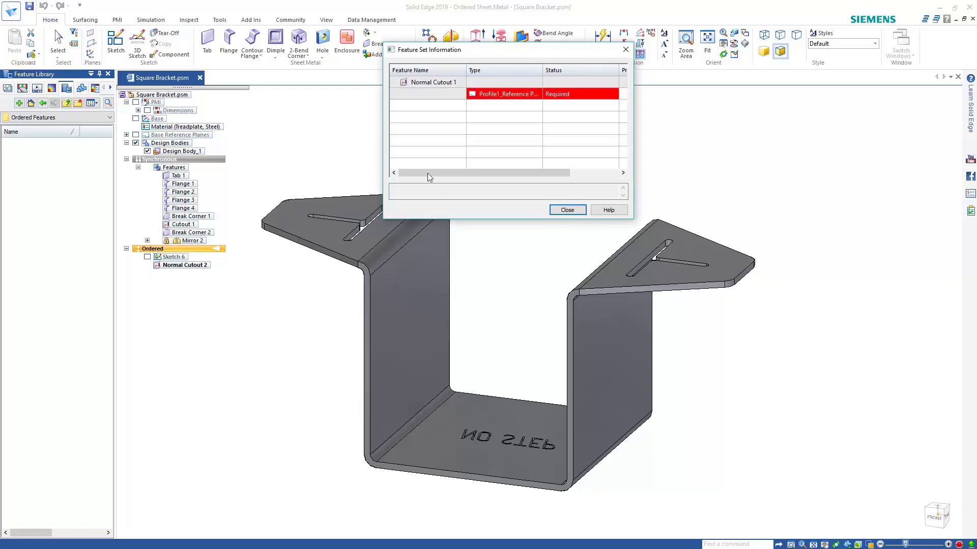
pyautogui.moveTo(427, 176); pyautogui.dragTo(383, 181)
pyautogui.click(567, 210)
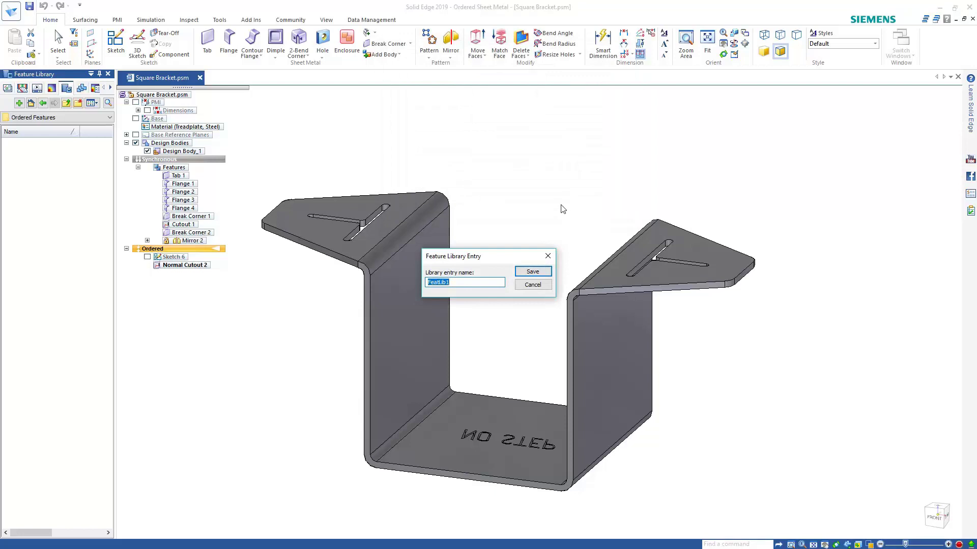
pyautogui.write('No Step')
pyautogui.press('Return')
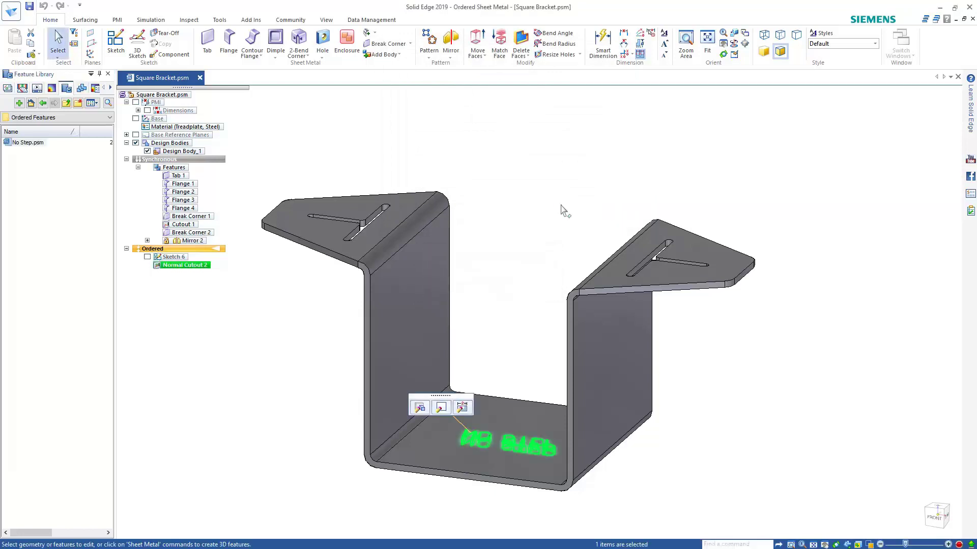
pyautogui.click(574, 212)
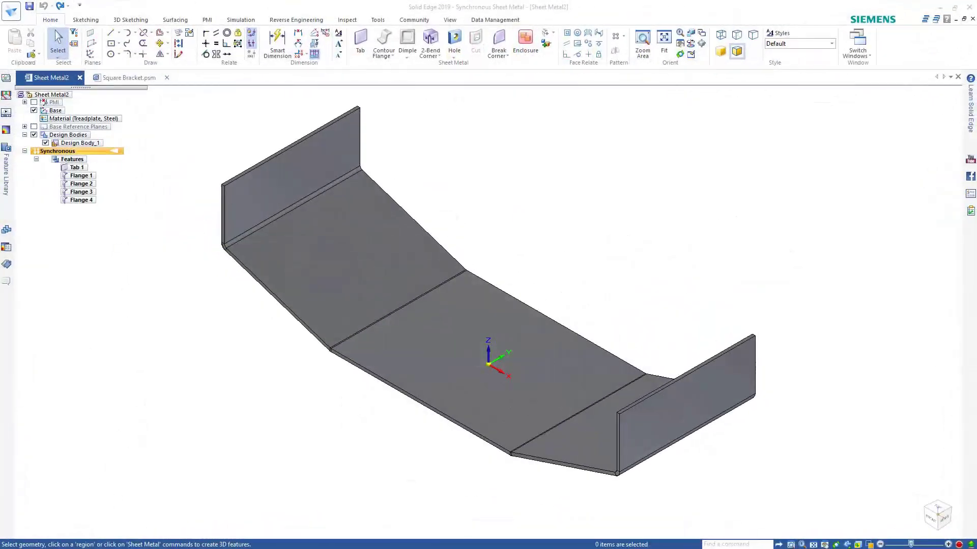
# - Open the Feature Library's Synchronous Features folder in the Sheet Metal2 part
pyautogui.moveTo(558, 220); pyautogui.dragTo(586, 214, button='middle')
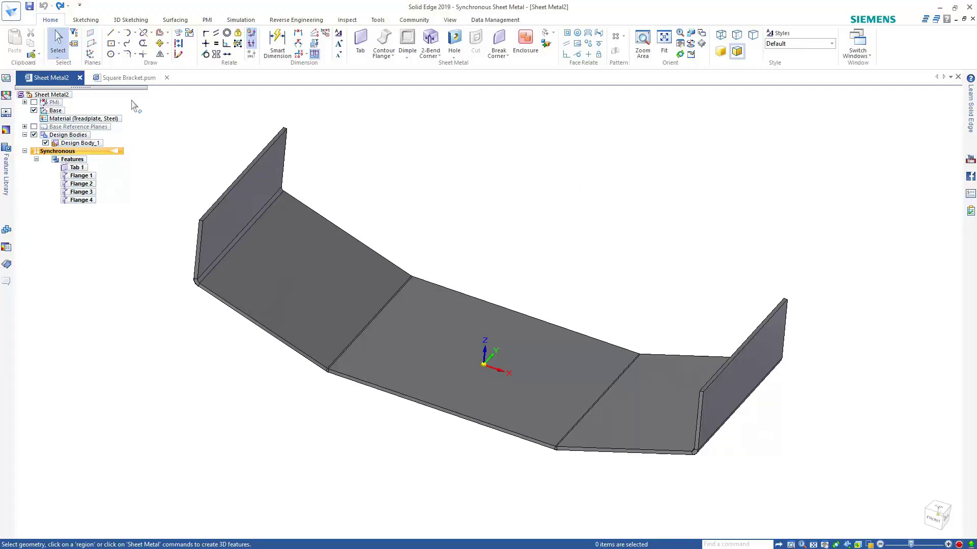
pyautogui.click(7, 182)
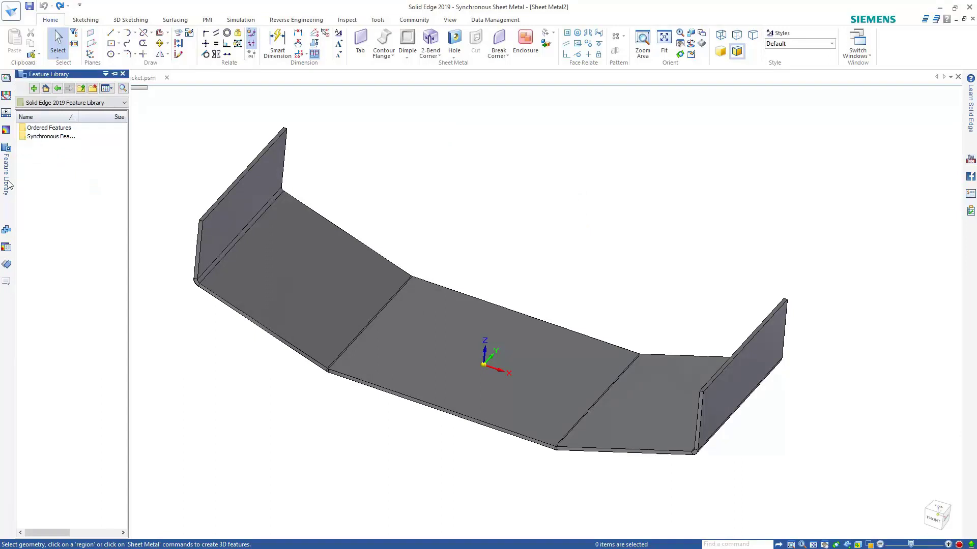
pyautogui.doubleClick(43, 136)
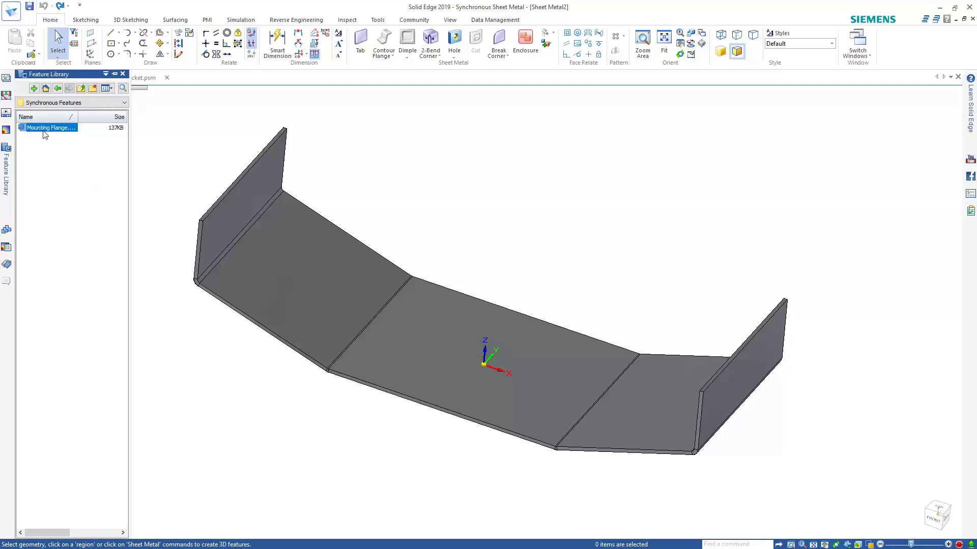
# - Turn on the Feature Library preview for the Mounting Flange entry and switch it off again
pyautogui.rightClick(50, 163)
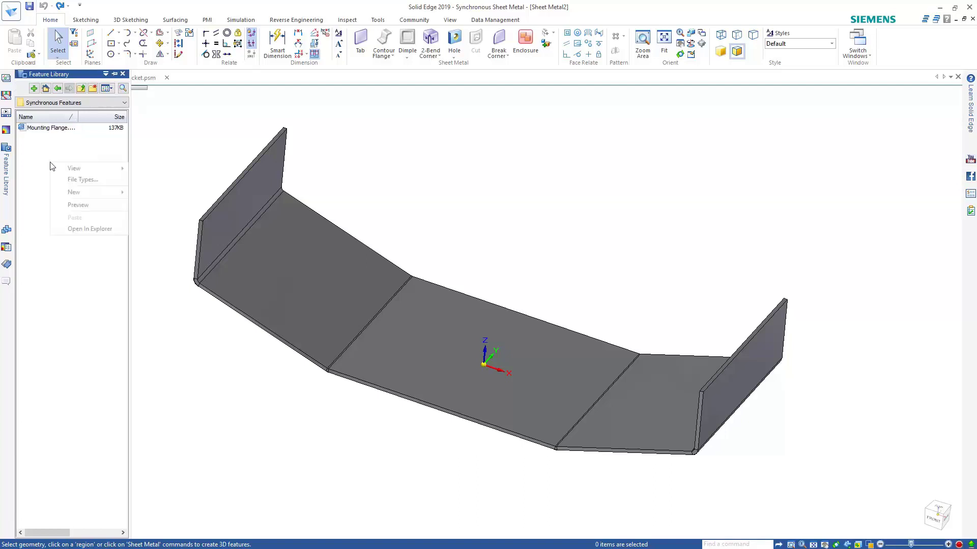
pyautogui.click(83, 212)
pyautogui.click(62, 130)
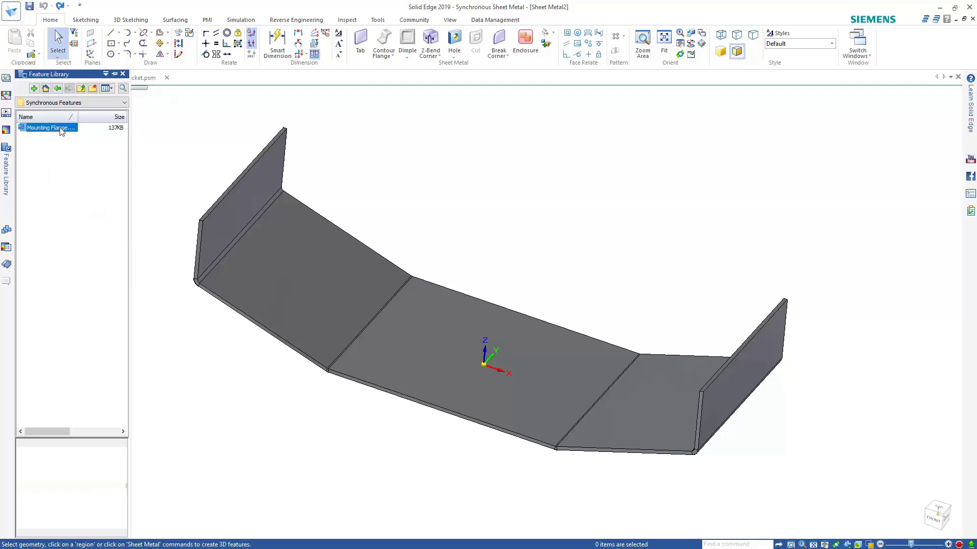
pyautogui.rightClick(72, 179)
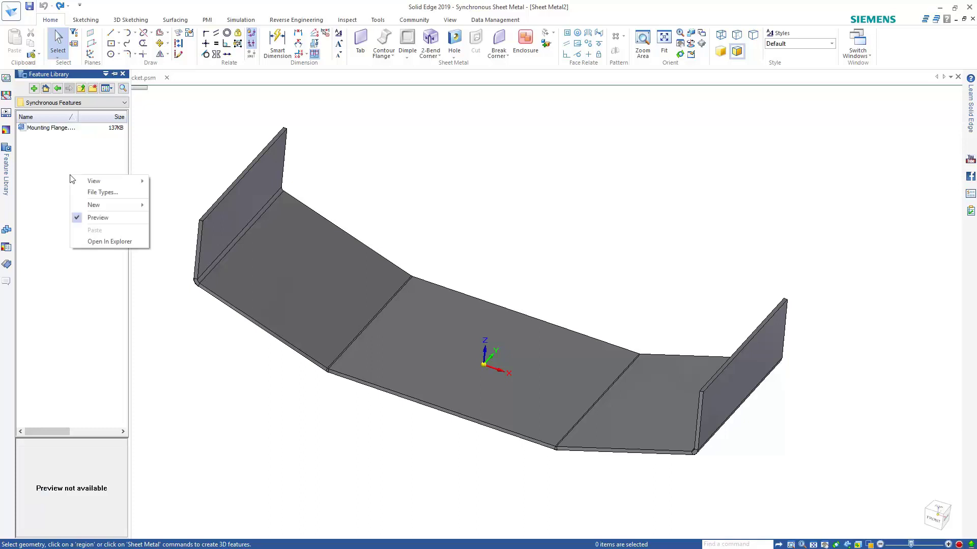
pyautogui.click(100, 218)
# - Insert the Mounting Flange library feature into Sheet Metal2, placing it freely beside the upright flange at the X-axis end
pyautogui.click(49, 129)
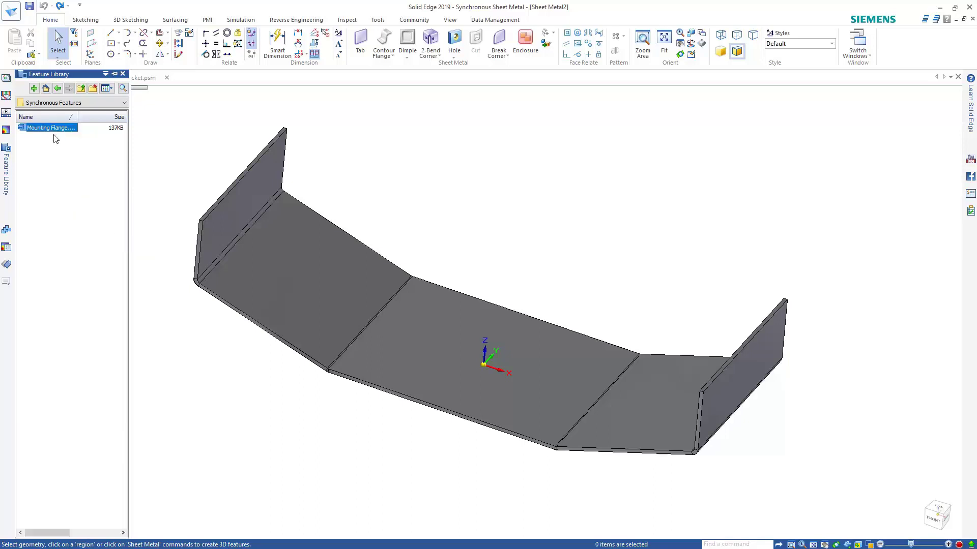
pyautogui.moveTo(49, 131); pyautogui.dragTo(832, 288)
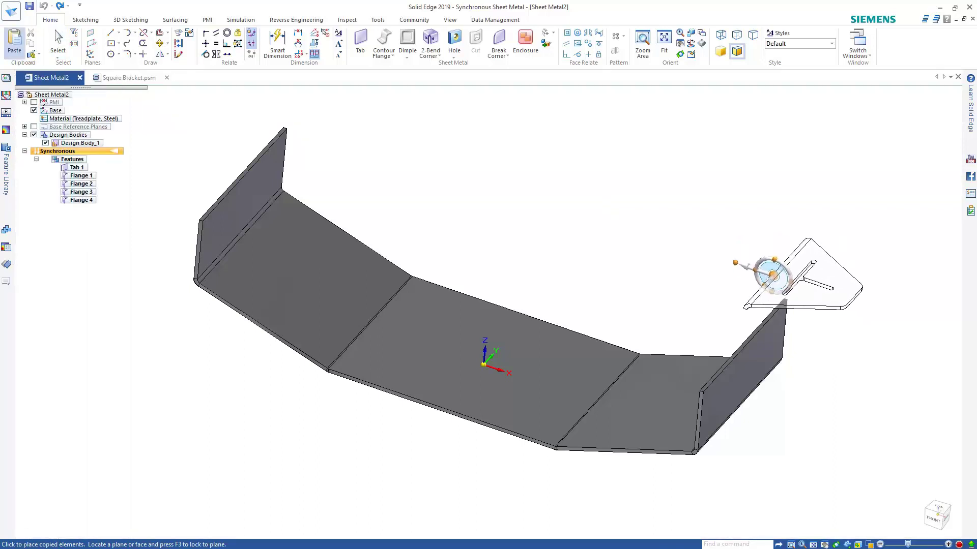
pyautogui.moveTo(772, 275); pyautogui.dragTo(763, 295, button='middle')
pyautogui.click(791, 320)
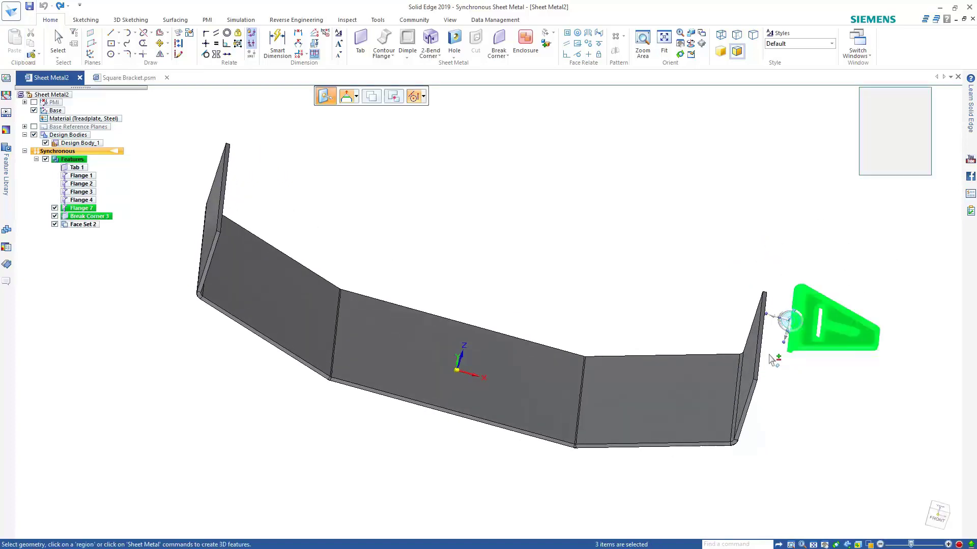
# - Move the inserted mounting flange by its steering wheel origin onto the midpoint of the upright flange's upper edge
pyautogui.moveTo(773, 355); pyautogui.dragTo(814, 359, button='middle')
pyautogui.scroll(6, 725, 334)
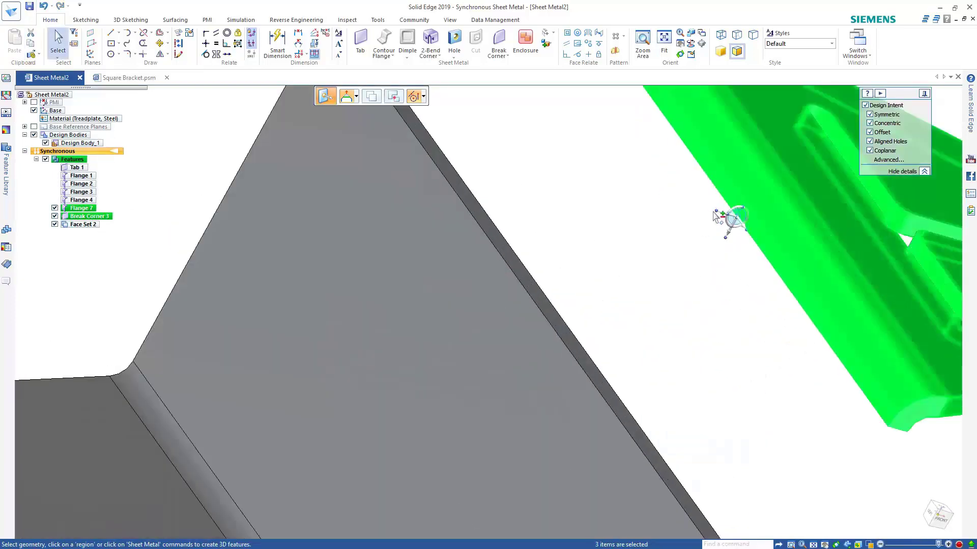
pyautogui.click(727, 217)
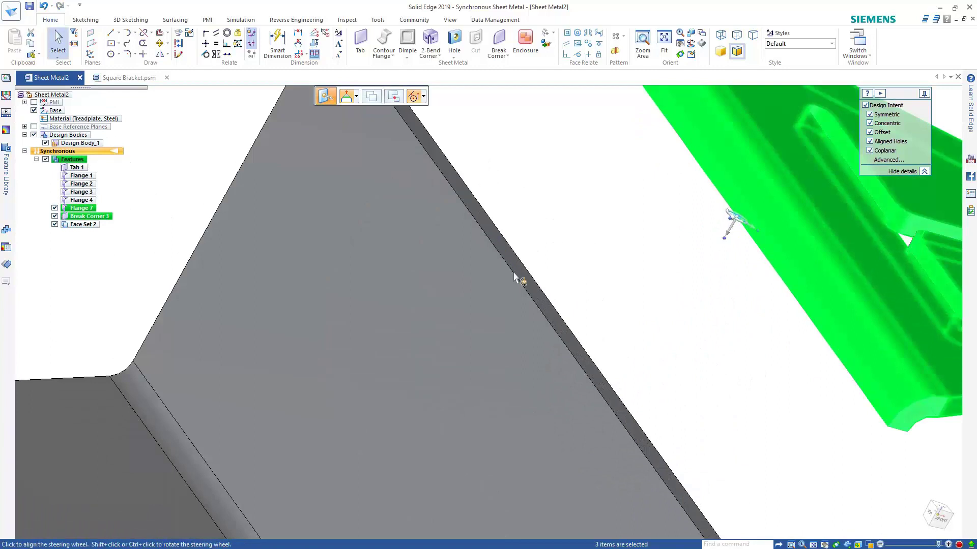
pyautogui.scroll(-5, 522, 282)
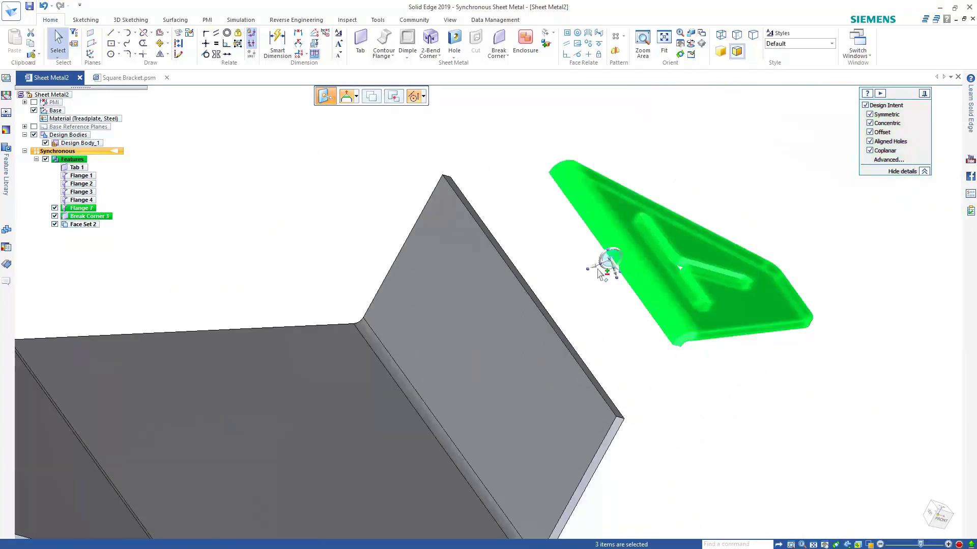
pyautogui.click(529, 300)
pyautogui.moveTo(617, 285); pyautogui.dragTo(702, 407)
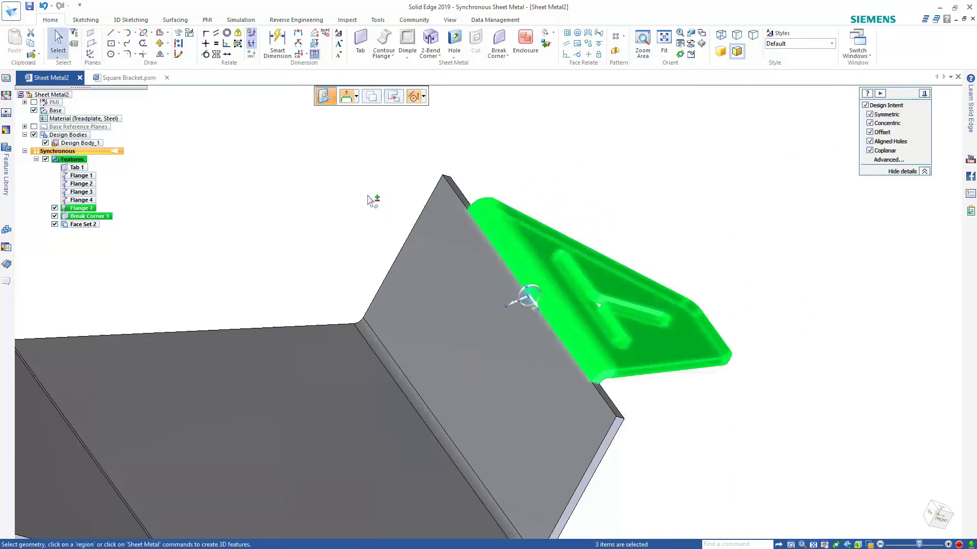
pyautogui.click(618, 132)
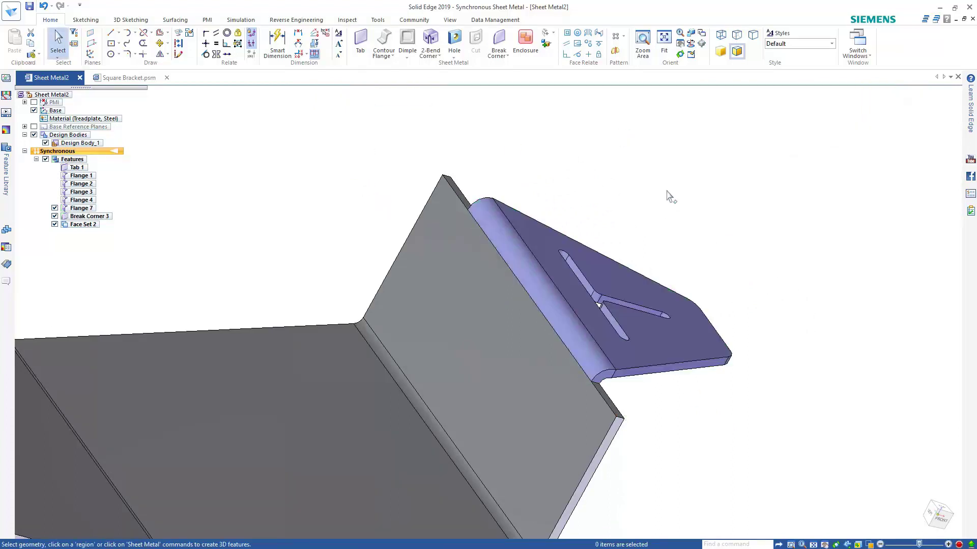
# - Attach Flange 7, Break Corner 3 and Face Set 2 to the sheet metal body
pyautogui.click(81, 208)
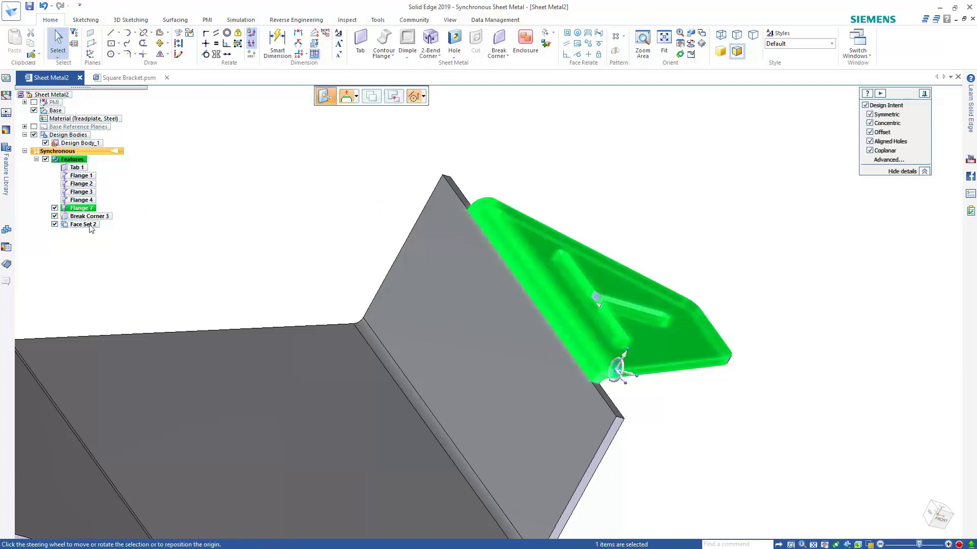
pyautogui.keyDown('shift'); pyautogui.click(84, 225); pyautogui.keyUp('shift')
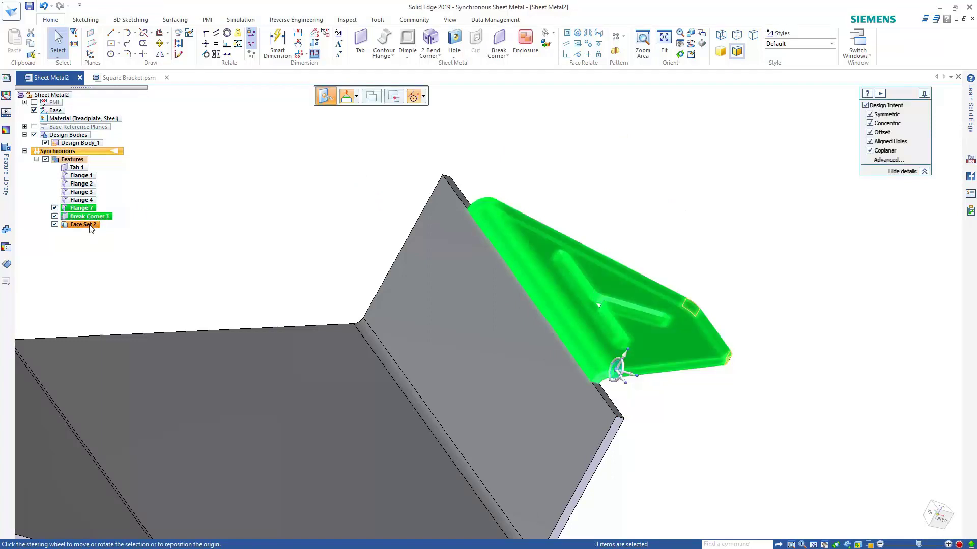
pyautogui.rightClick(712, 150)
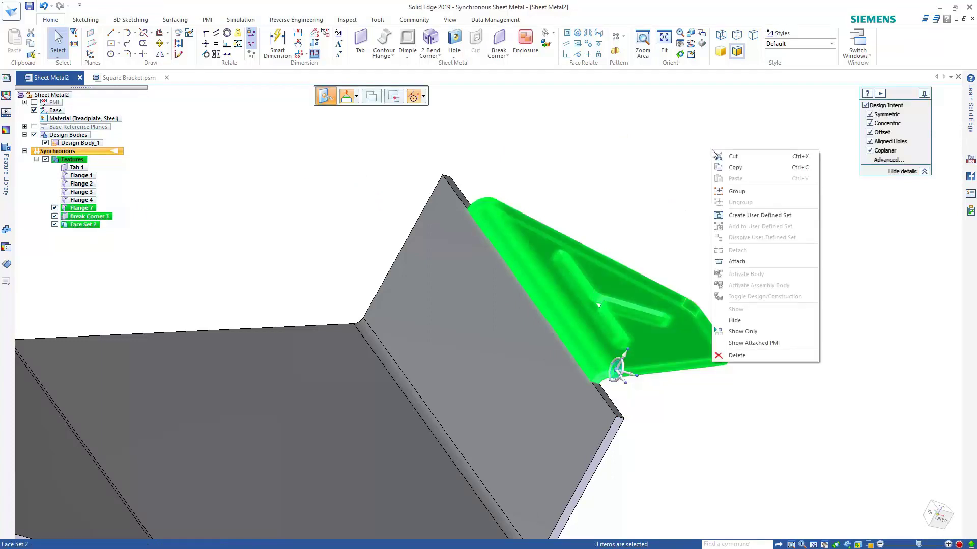
pyautogui.click(745, 263)
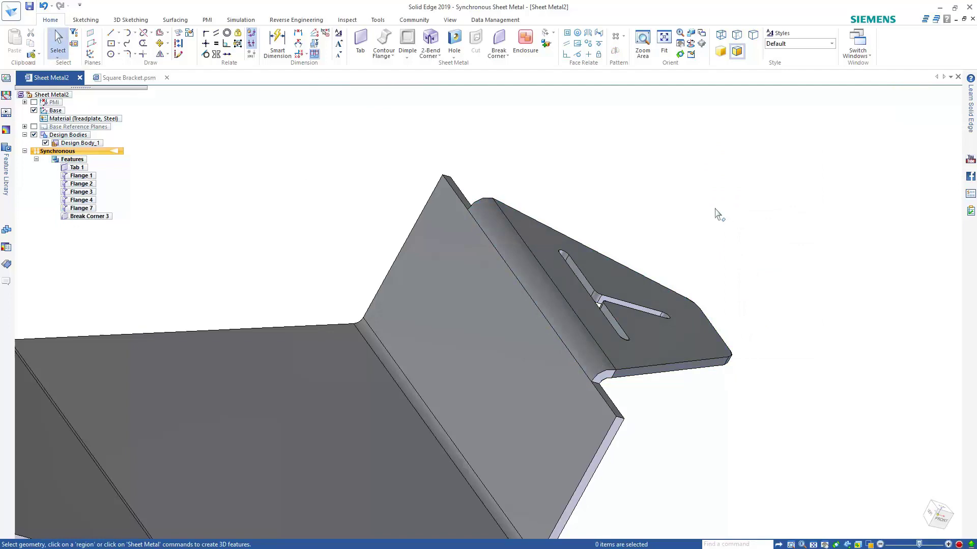
pyautogui.moveTo(713, 209); pyautogui.dragTo(694, 212, button='middle')
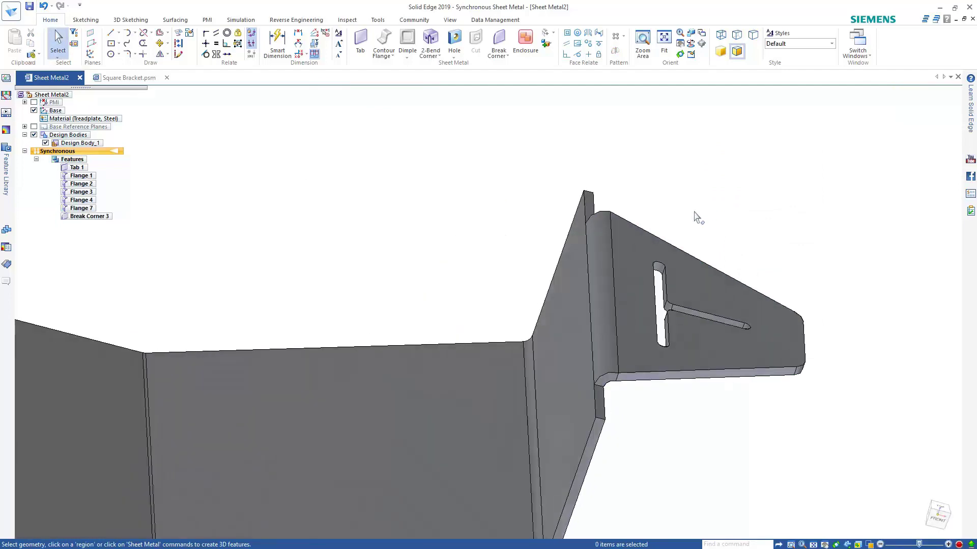
# - Show the detached Protrusion 3 in Part1 and attach it to the cylinder body
pyautogui.hotkey('ctrl', 'i')
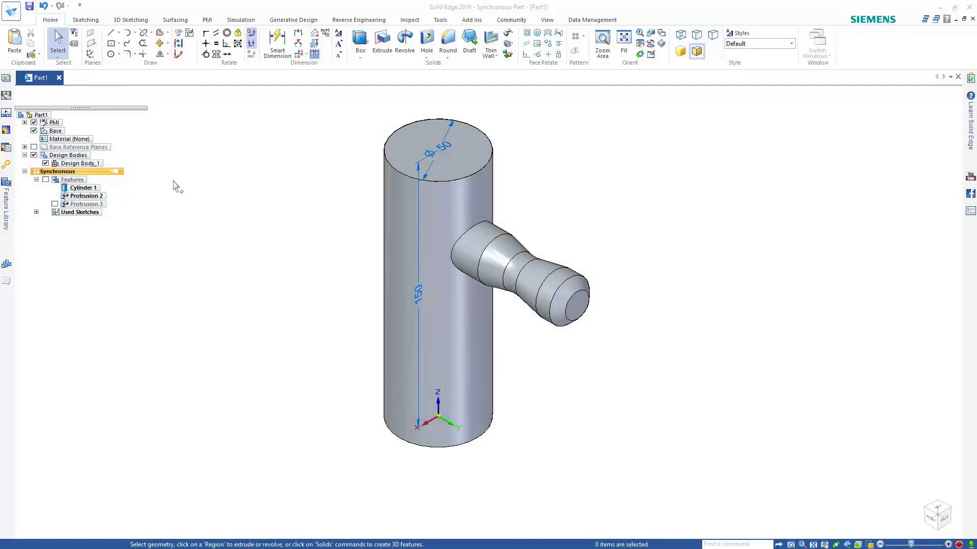
pyautogui.click(54, 204)
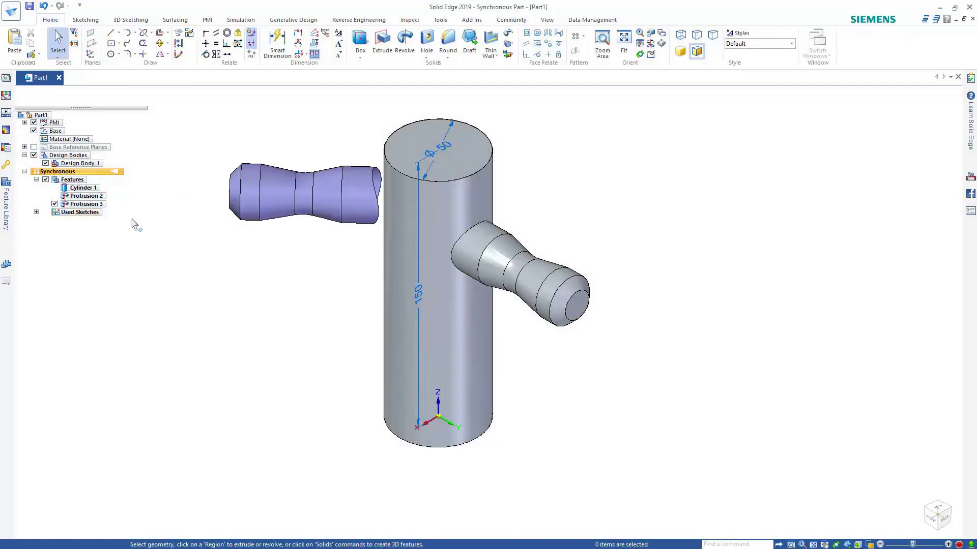
pyautogui.scroll(3, 306, 166)
pyautogui.moveTo(342, 183); pyautogui.dragTo(345, 157, button='middle')
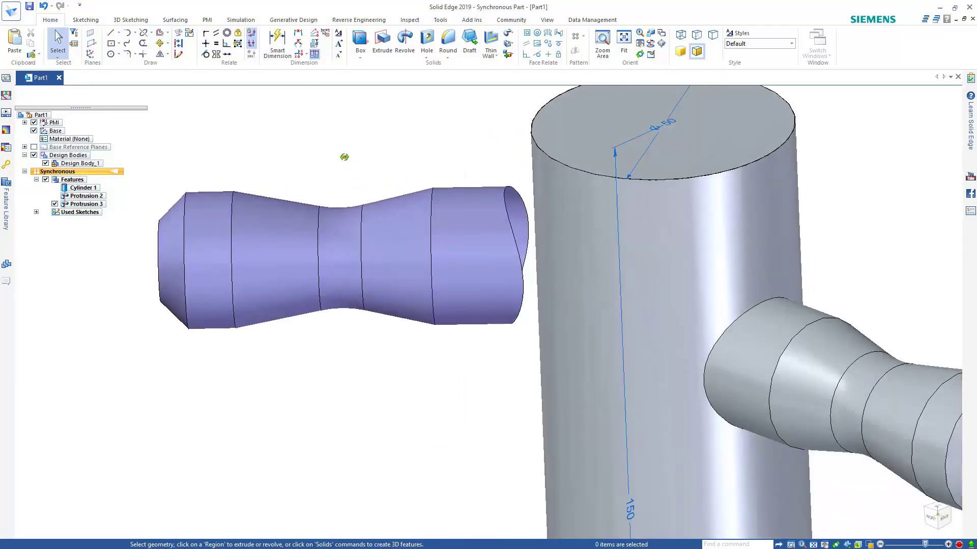
pyautogui.moveTo(344, 157); pyautogui.dragTo(368, 155, button='middle')
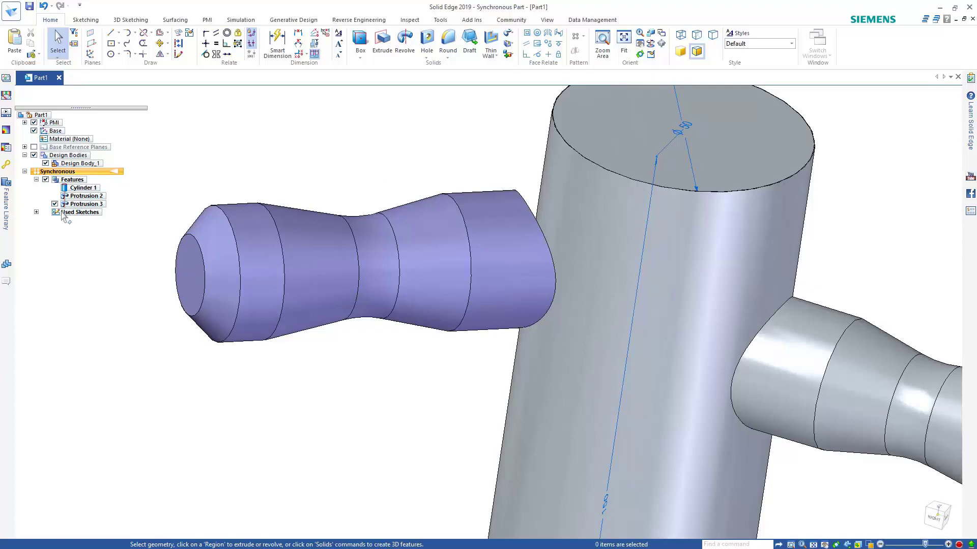
pyautogui.click(79, 204)
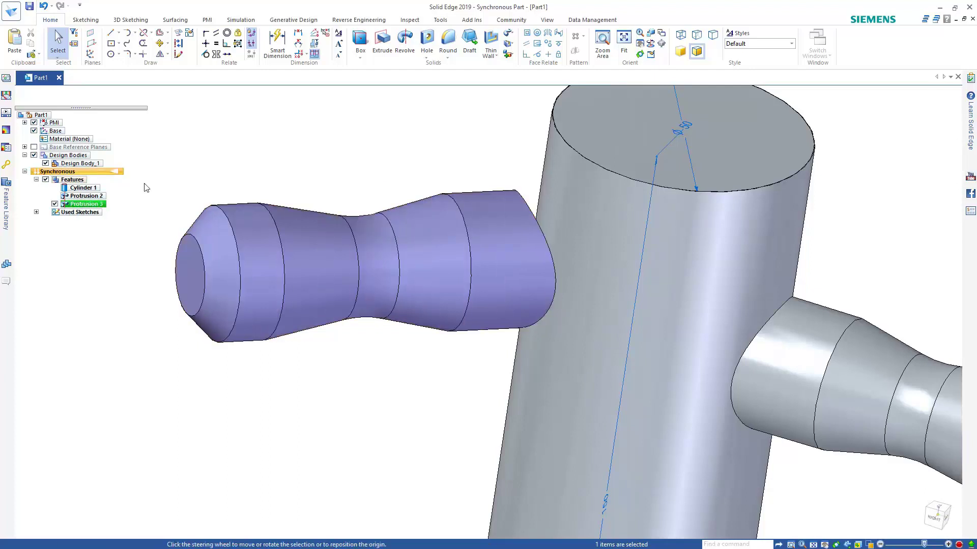
pyautogui.rightClick(343, 117)
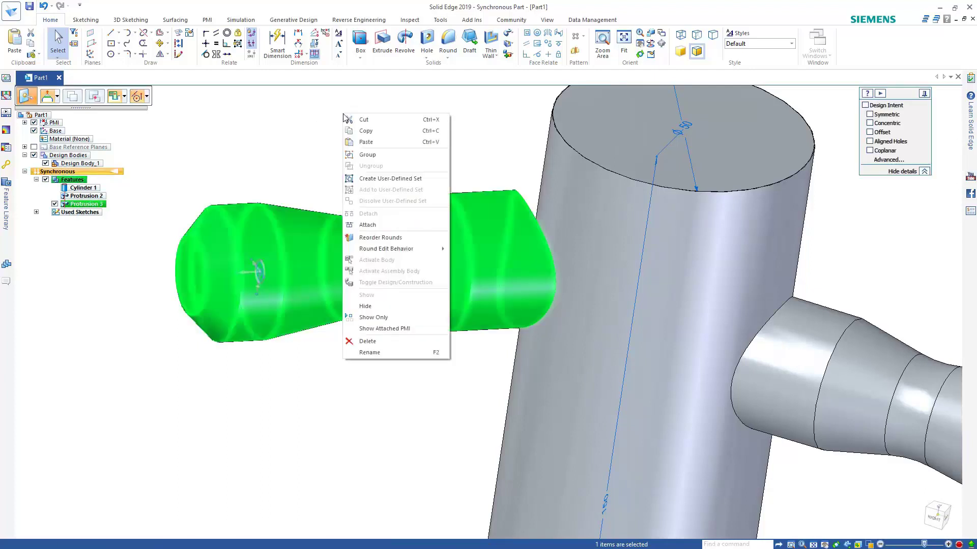
pyautogui.click(380, 225)
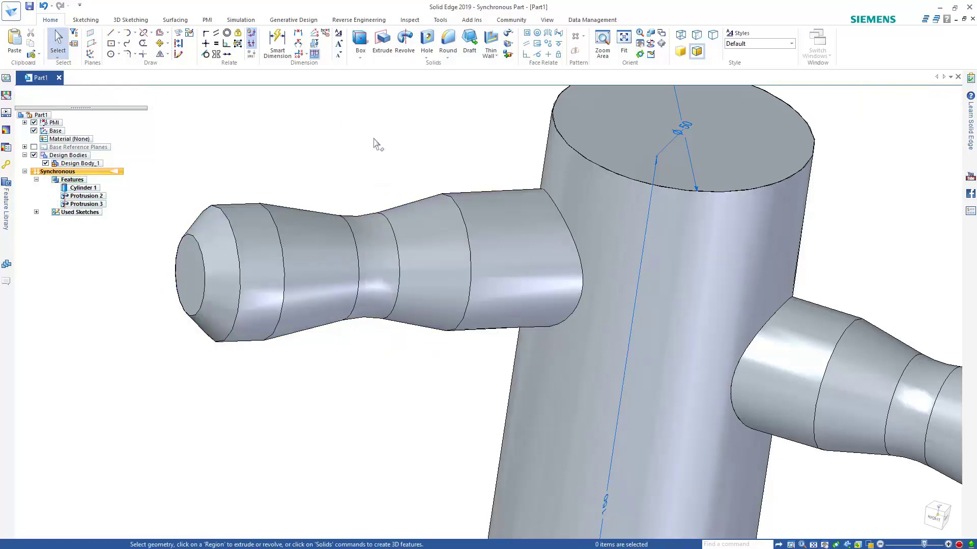
# - Open the Feature Library in Sheet Metal2 and go to its Ordered Features folder
pyautogui.hotkey('ctrl', 'f')
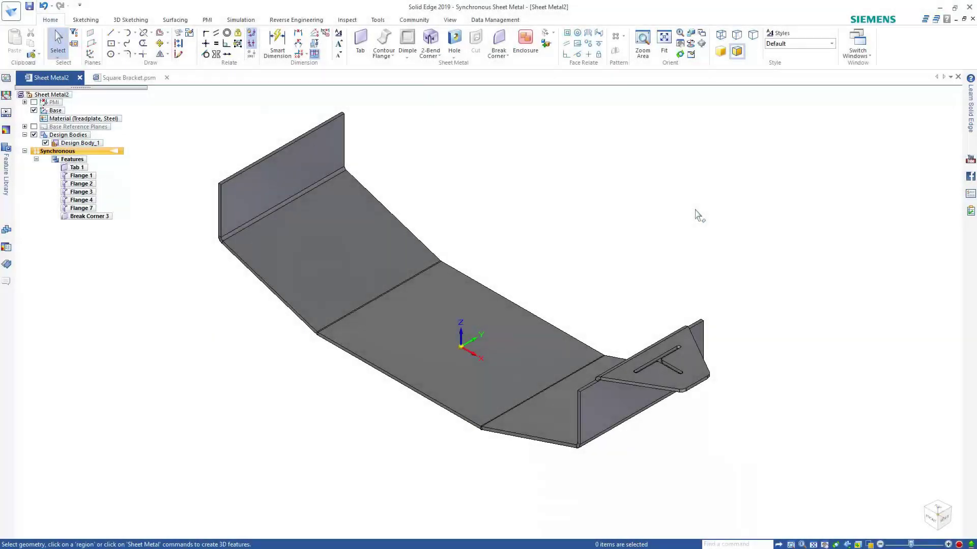
pyautogui.click(9, 171)
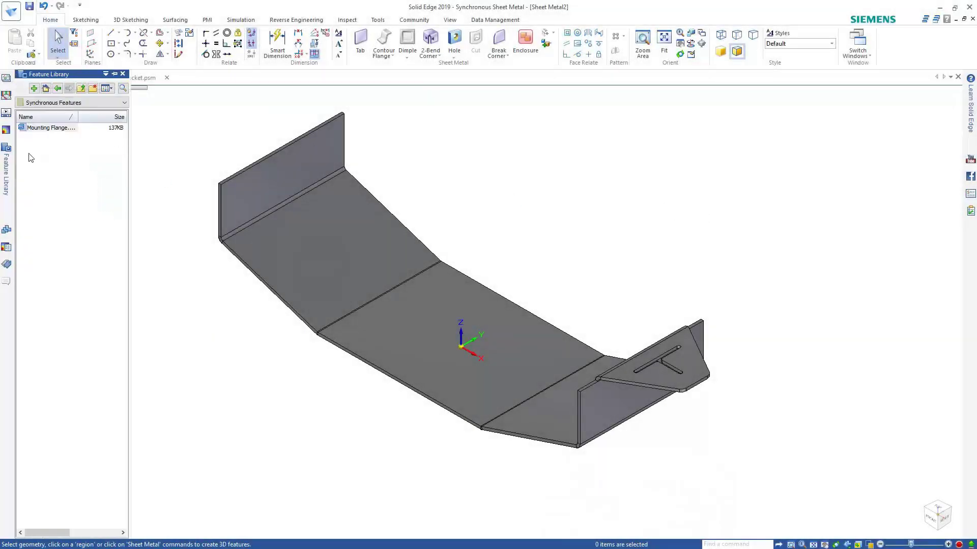
pyautogui.click(81, 88)
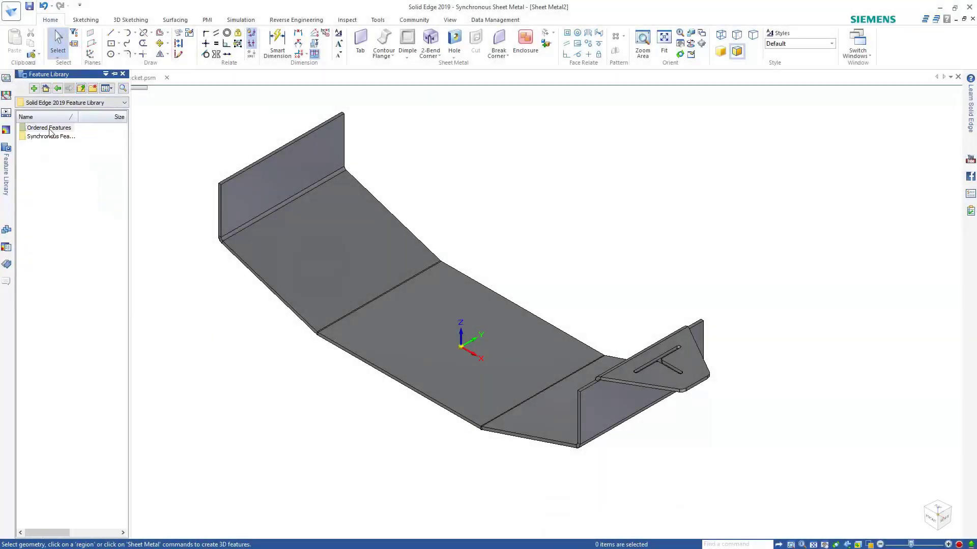
pyautogui.doubleClick(51, 128)
pyautogui.moveTo(46, 128); pyautogui.dragTo(309, 380)
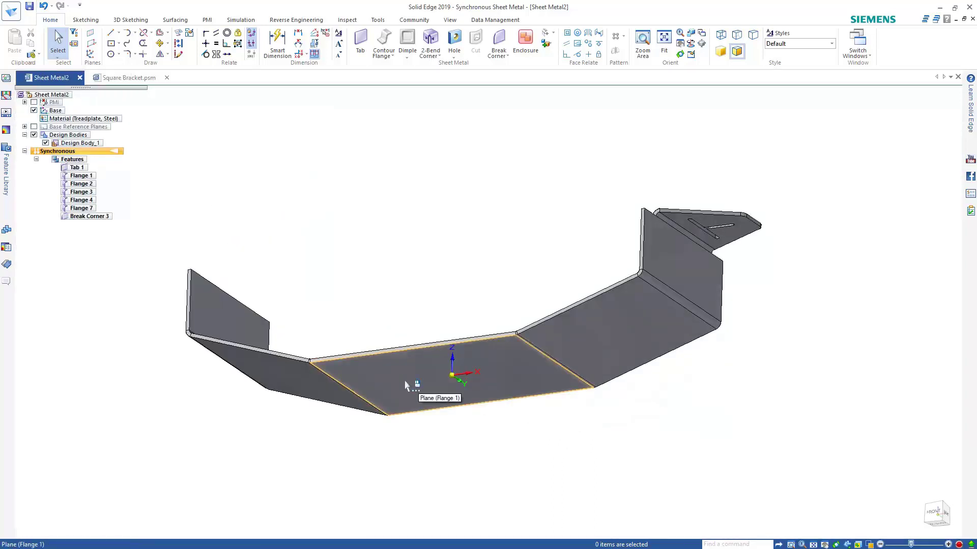
pyautogui.click(405, 386)
pyautogui.press('Escape')
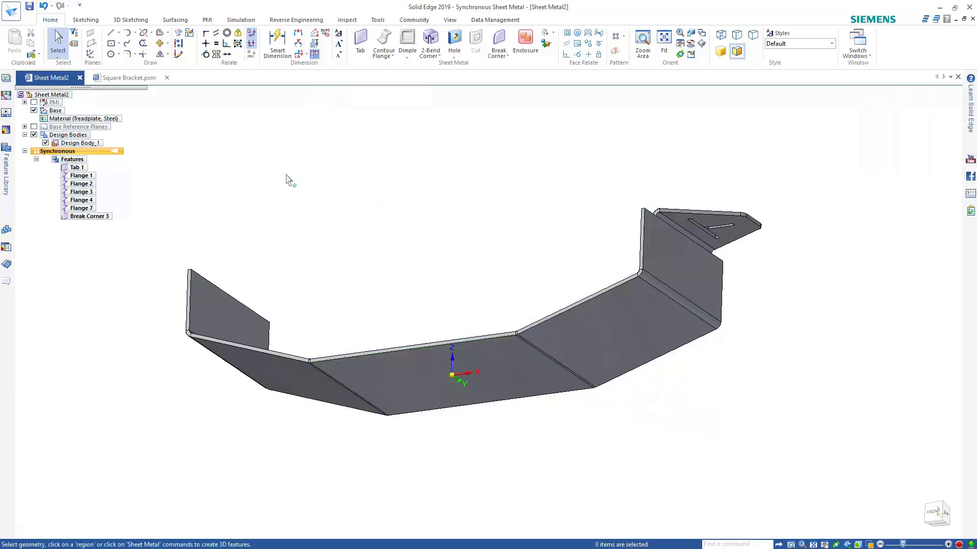
# - Switch to the ordered environment and place the No Step library feature on the underside of the middle face, cycled to its next orientation
pyautogui.rightClick(255, 172)
pyautogui.click(311, 311)
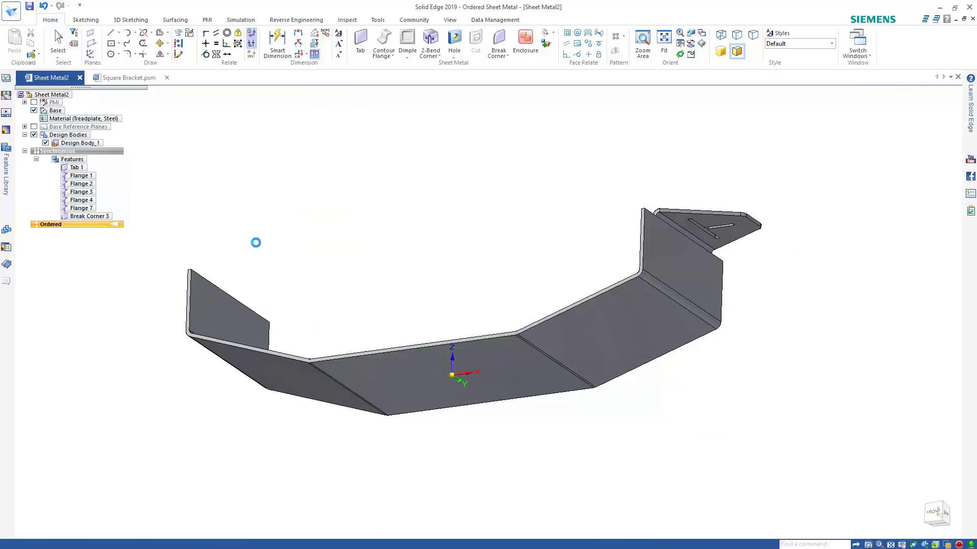
pyautogui.click(7, 173)
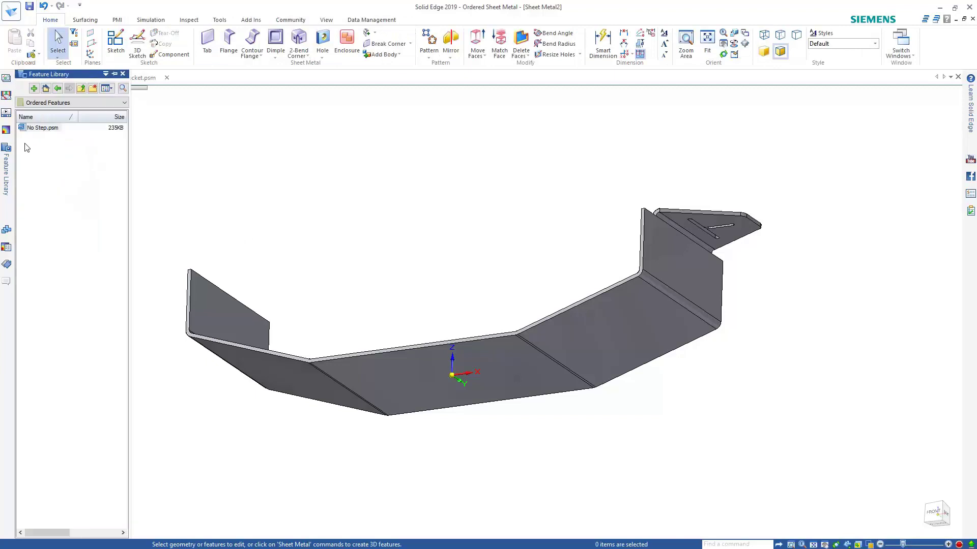
pyautogui.moveTo(36, 131); pyautogui.dragTo(382, 271)
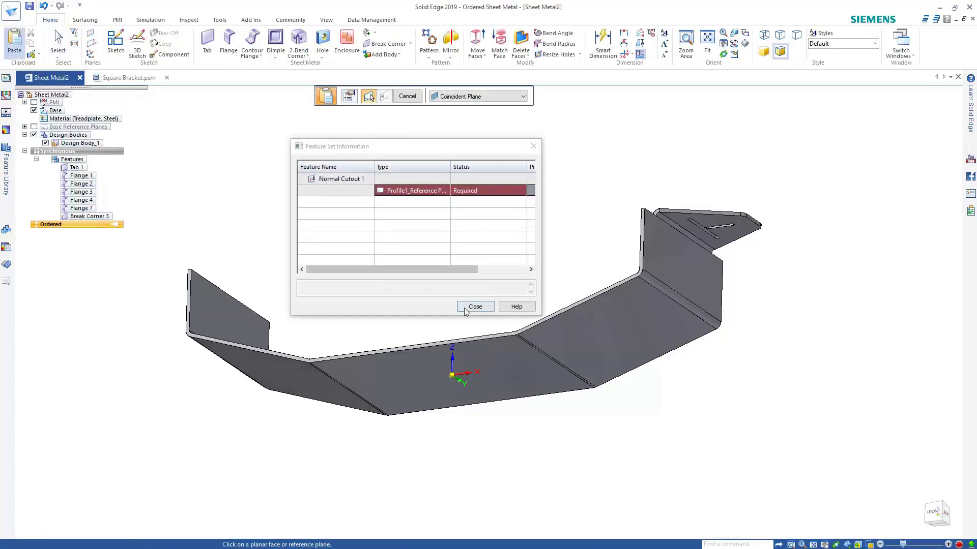
pyautogui.click(476, 307)
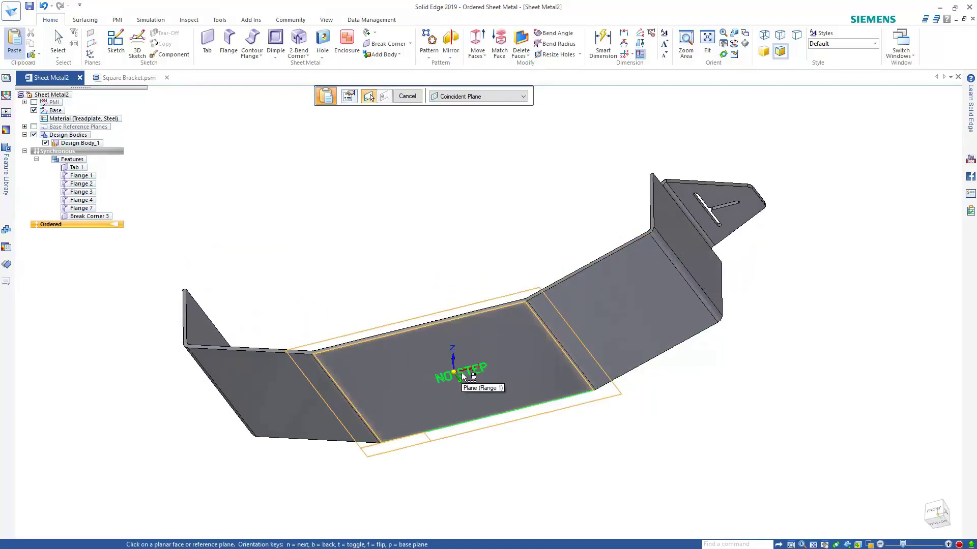
pyautogui.press('n')
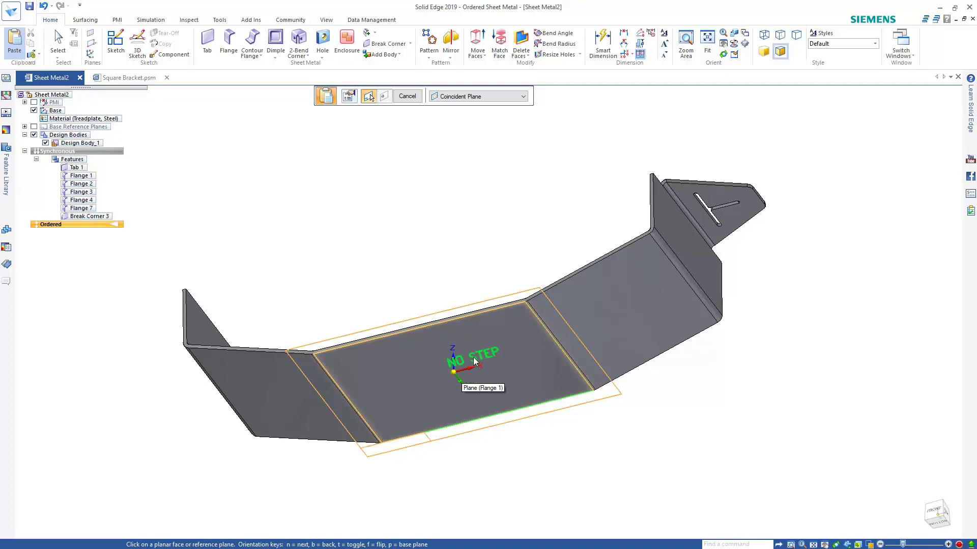
pyautogui.click(463, 376)
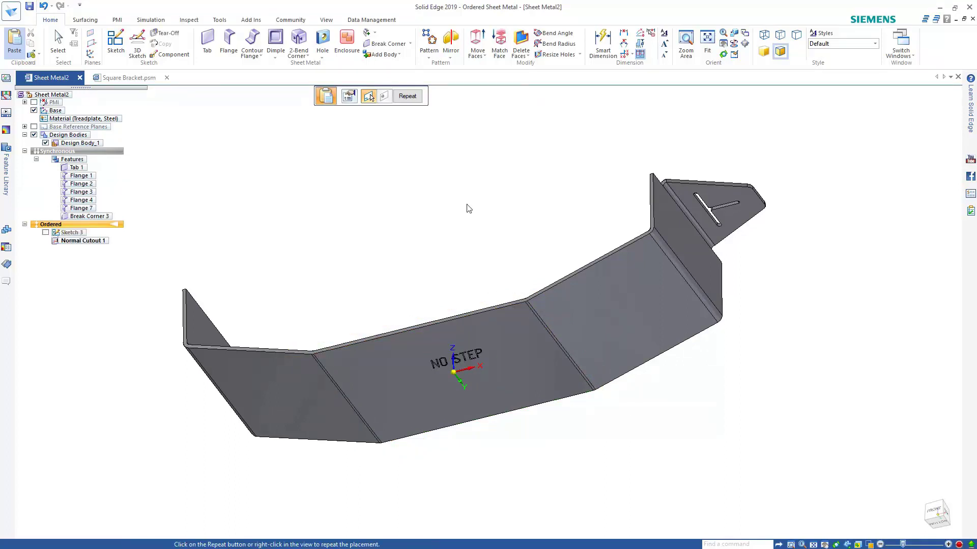
# - Repeat the No Step placement on the two sloped faces on either side of the middle face
pyautogui.click(407, 97)
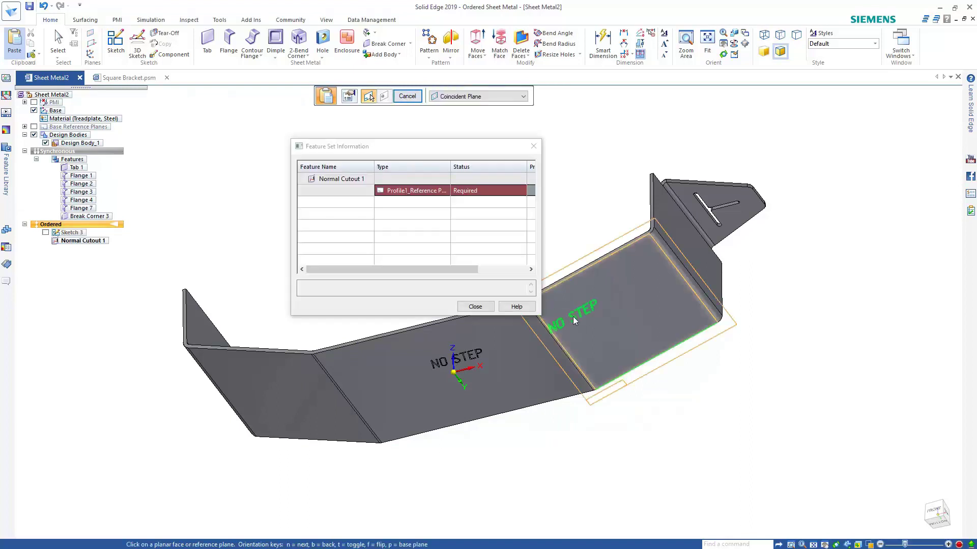
pyautogui.click(279, 392)
pyautogui.click(408, 96)
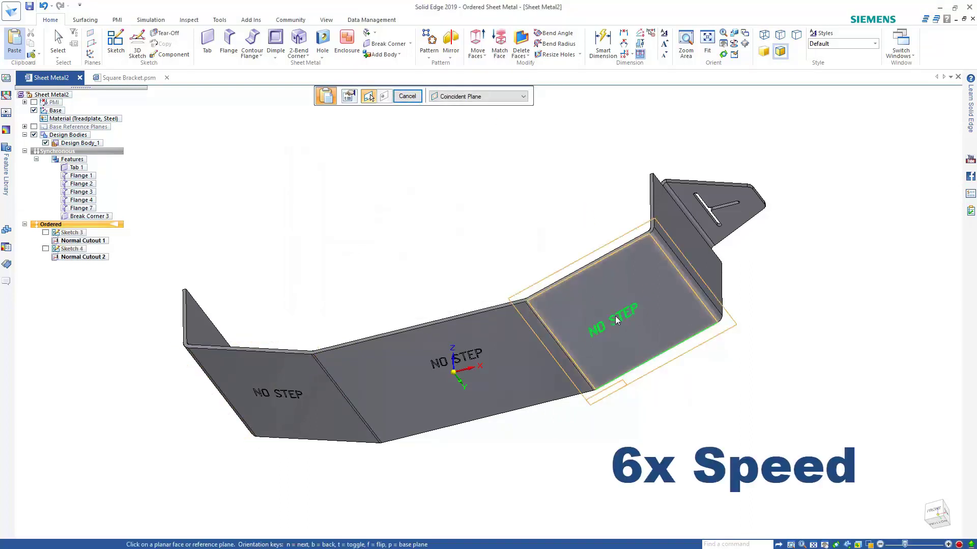
pyautogui.click(622, 306)
# - Edit the middle NO STEP cutout's profile, reattaching its 22 mm vertical and 10 mm horizontal dimensions to the face's upper and right edges
pyautogui.moveTo(419, 228); pyautogui.dragTo(283, 194, button='middle')
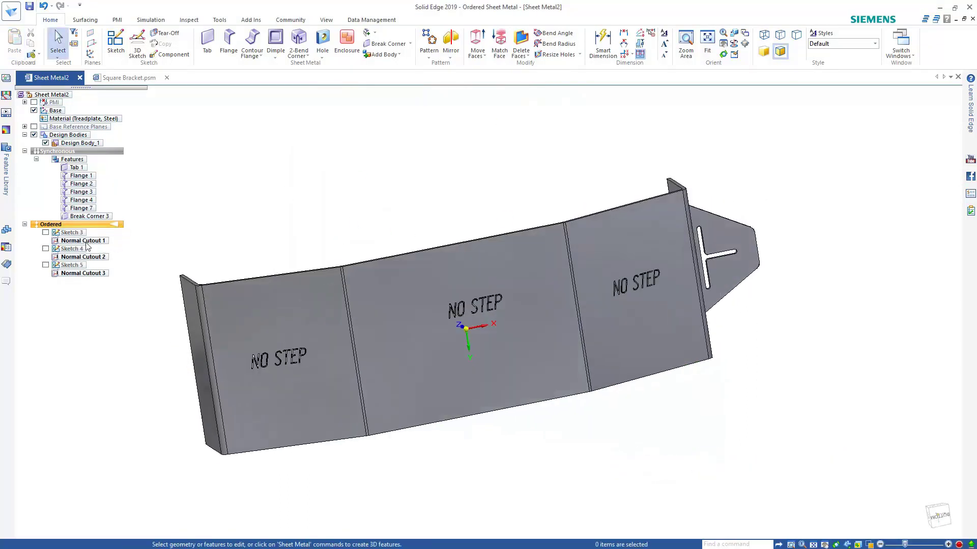
pyautogui.click(446, 304)
pyautogui.click(420, 273)
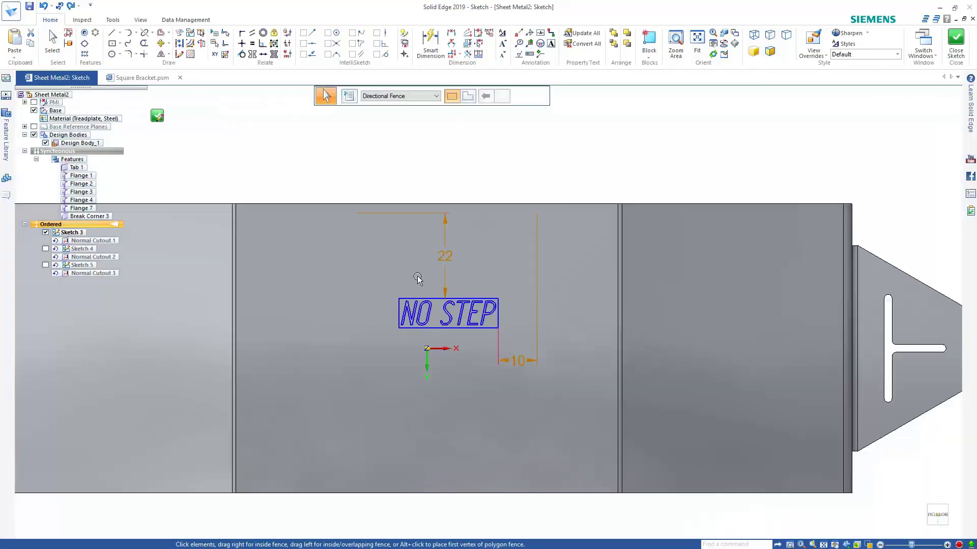
pyautogui.moveTo(445, 215); pyautogui.dragTo(360, 206)
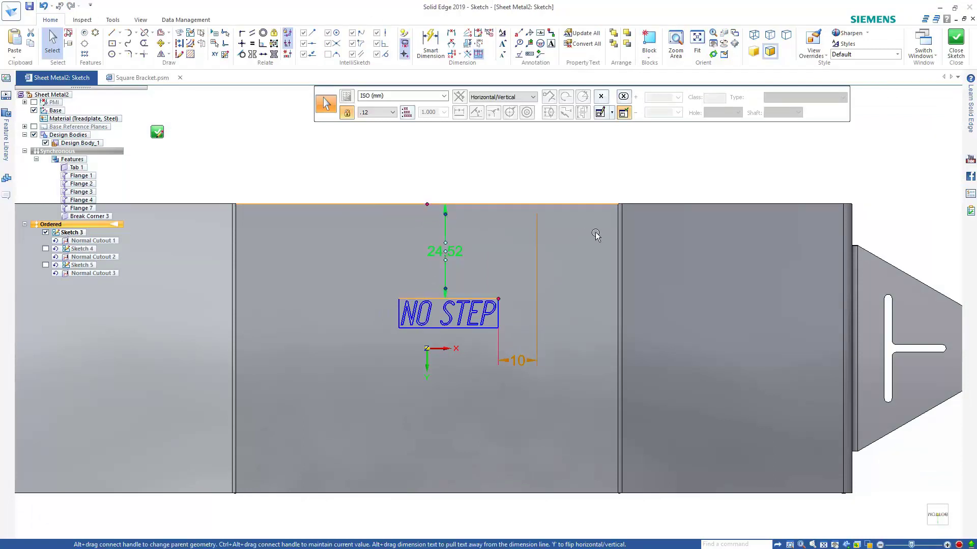
pyautogui.moveTo(536, 215); pyautogui.dragTo(619, 206)
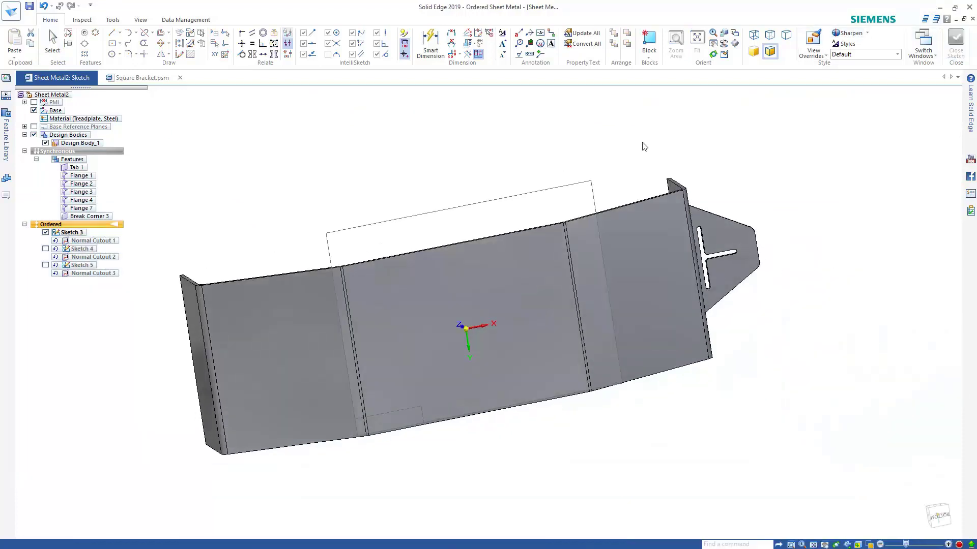
pyautogui.click(388, 97)
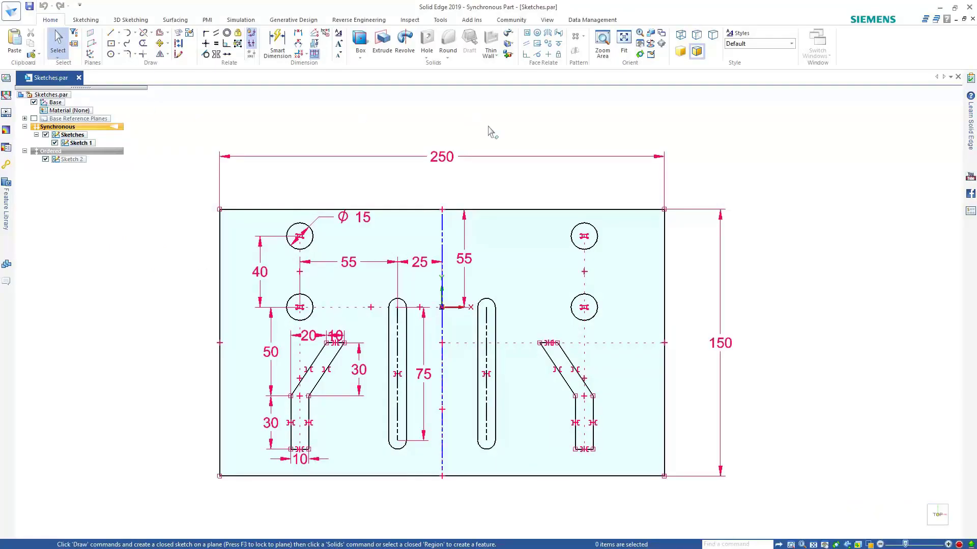
# - Pin the Feature Library open in Sketches.par and go to its Synchronous Features folder
pyautogui.moveTo(488, 131)
pyautogui.mouseDown(button='middle')
pyautogui.moveTo(331, 109)
pyautogui.moveTo(444, 102)
pyautogui.mouseUp(button='middle')
pyautogui.hotkey('ctrl', 't')
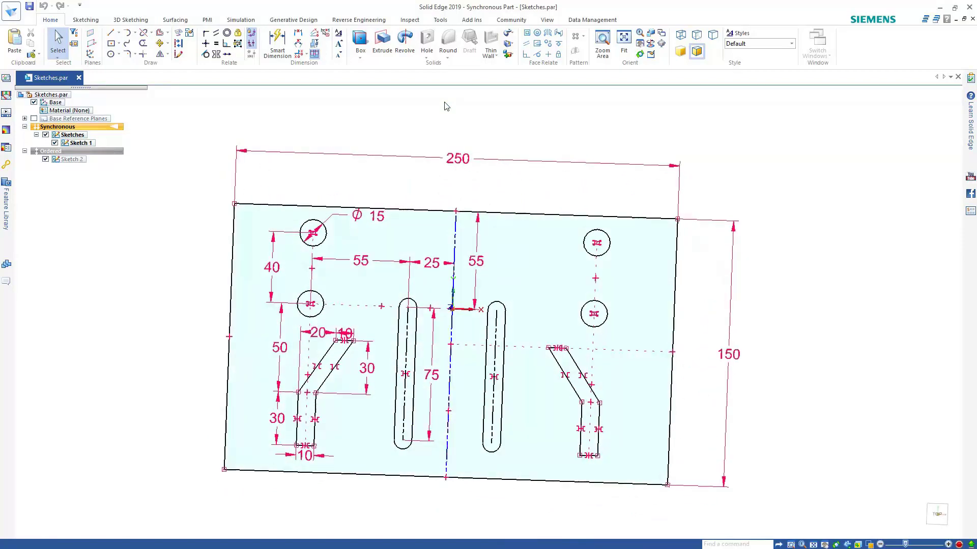
pyautogui.click(6, 210)
pyautogui.click(114, 74)
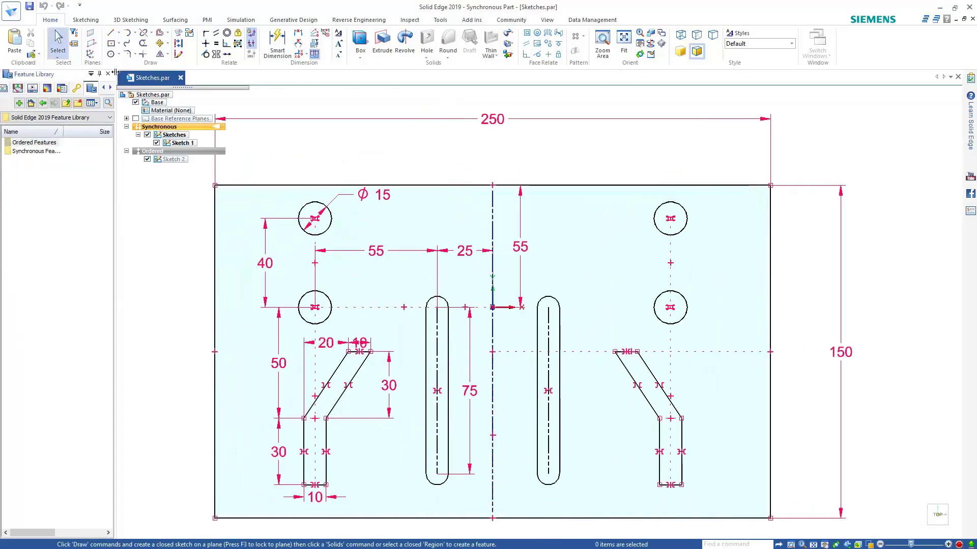
pyautogui.doubleClick(36, 151)
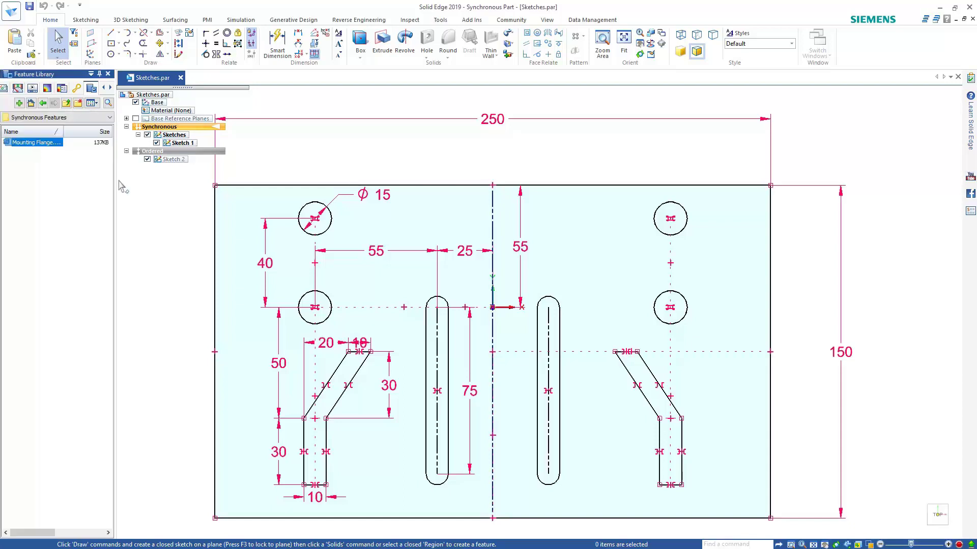
# - Store the synchronous Sketch 1 in the Feature Library as an entry named Sketch1
pyautogui.click(186, 144)
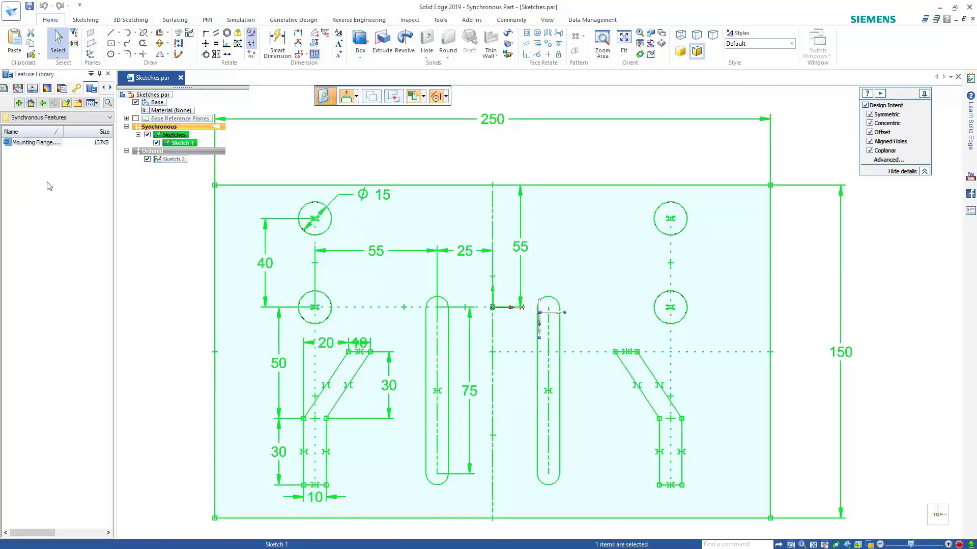
pyautogui.click(19, 103)
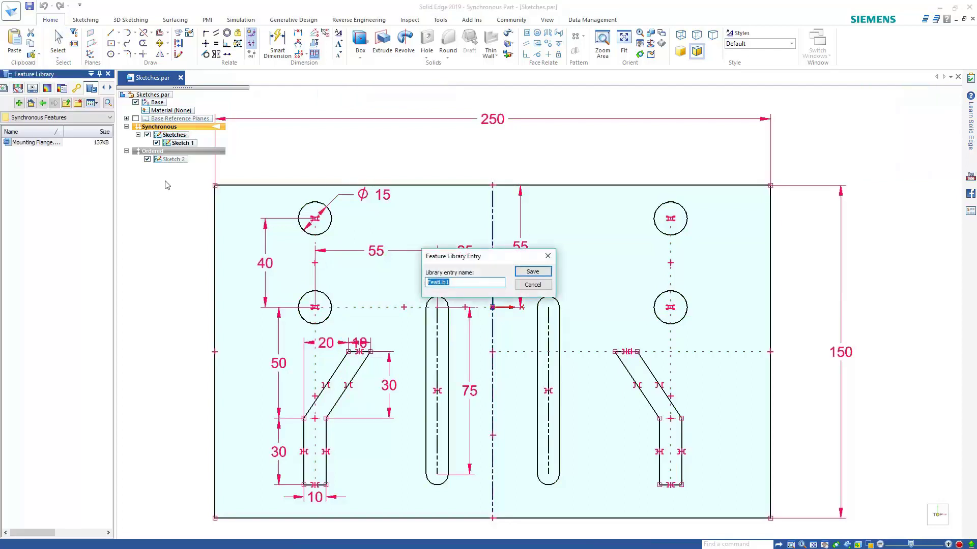
pyautogui.write('Sketch1')
pyautogui.press('Return')
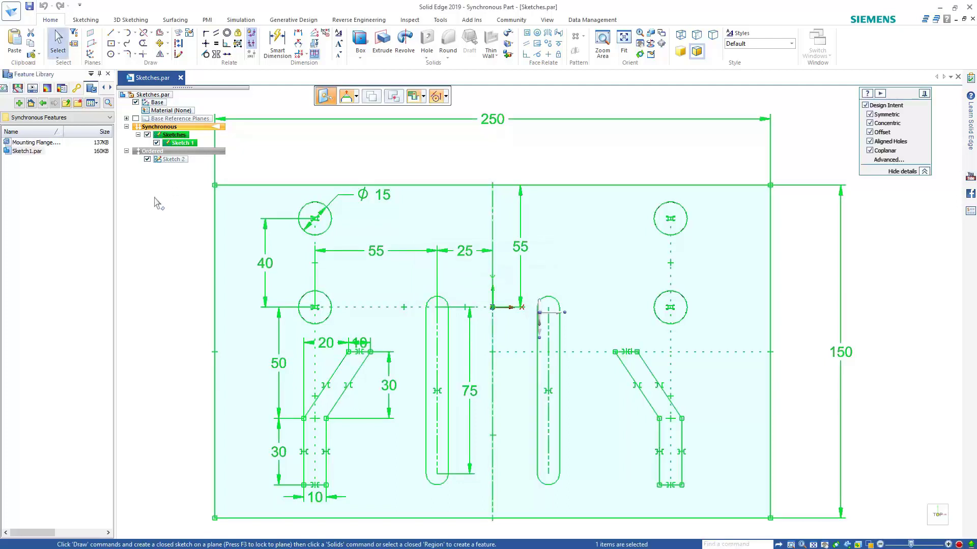
# - Switch the library to the Ordered Features folder and open the ordered Sketch 2's profile for editing
pyautogui.click(64, 102)
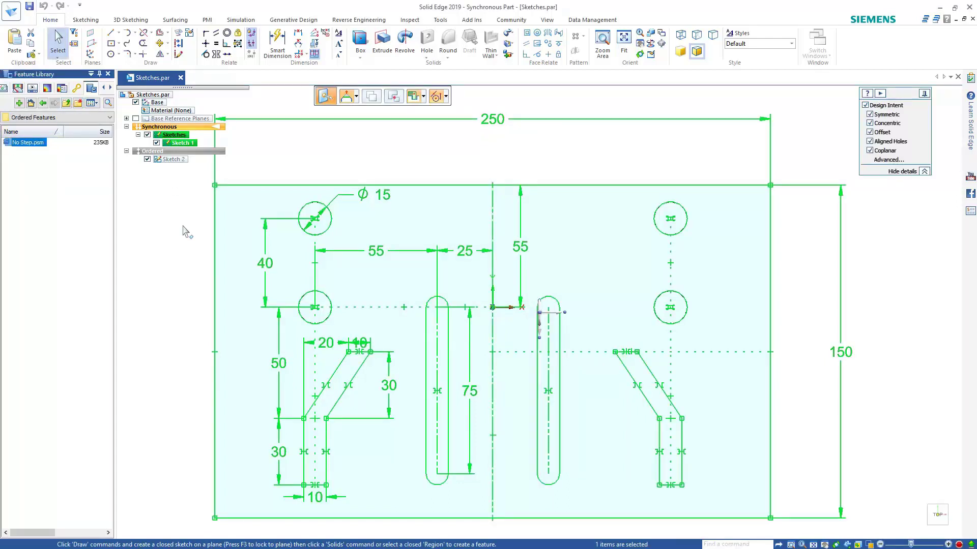
pyautogui.press('Escape')
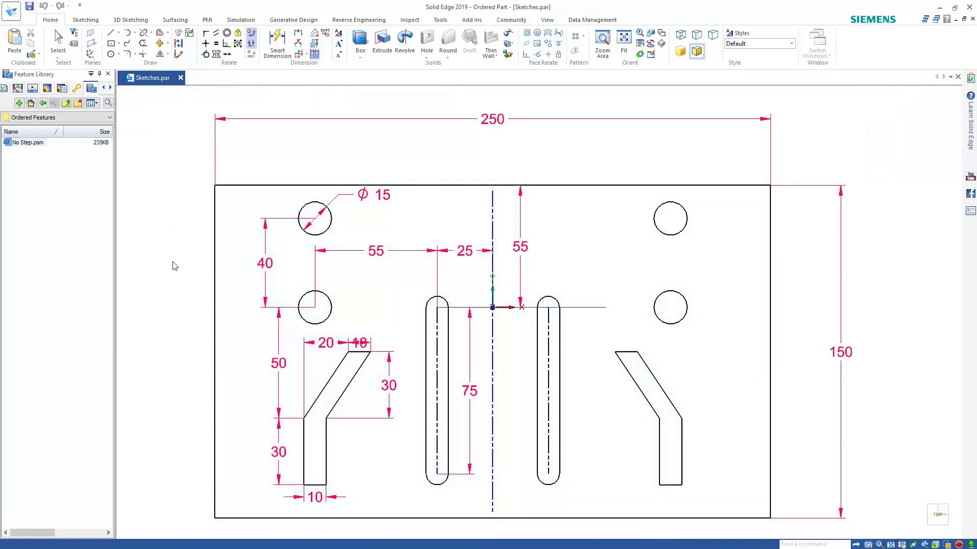
pyautogui.click(175, 161)
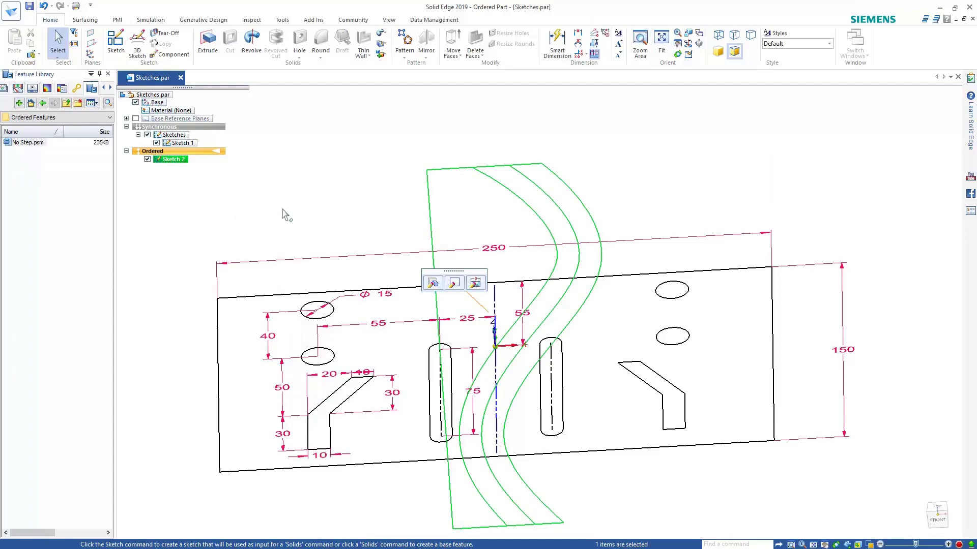
pyautogui.click(455, 284)
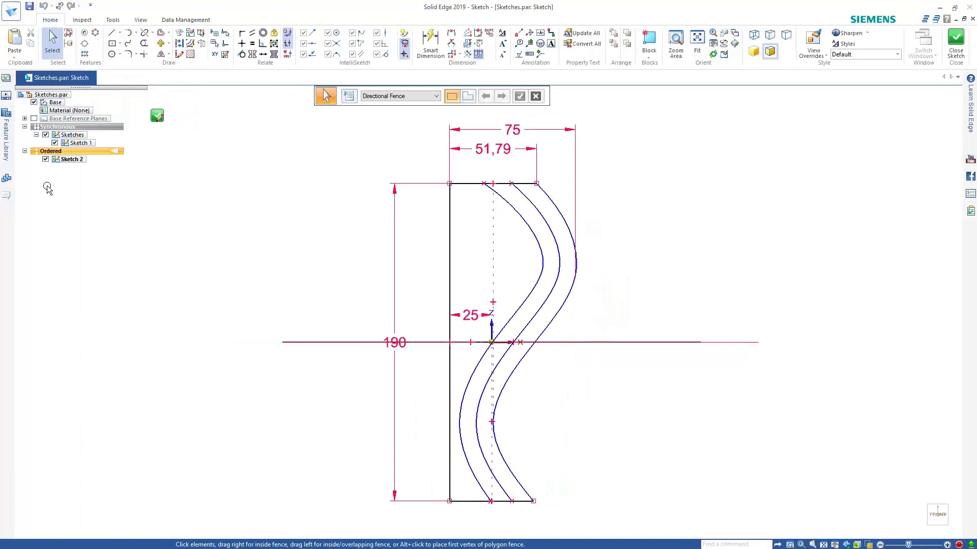
# - Keep the Feature Library open and fence-select all curves and dimensions of the ordered Sketch 2 profile for copying
pyautogui.click(7, 145)
pyautogui.click(99, 74)
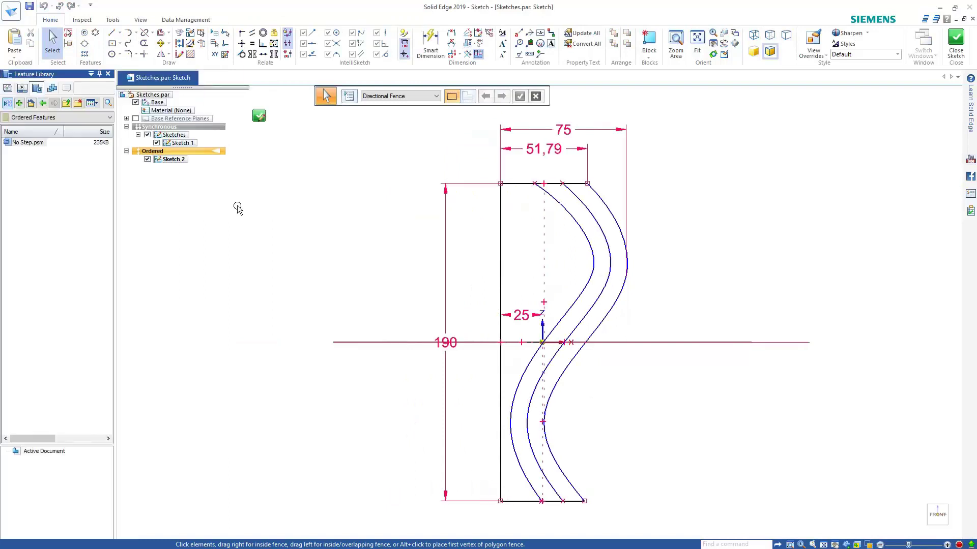
pyautogui.moveTo(324, 111)
pyautogui.mouseDown()
pyautogui.moveTo(489, 268)
pyautogui.moveTo(690, 514)
pyautogui.mouseUp()
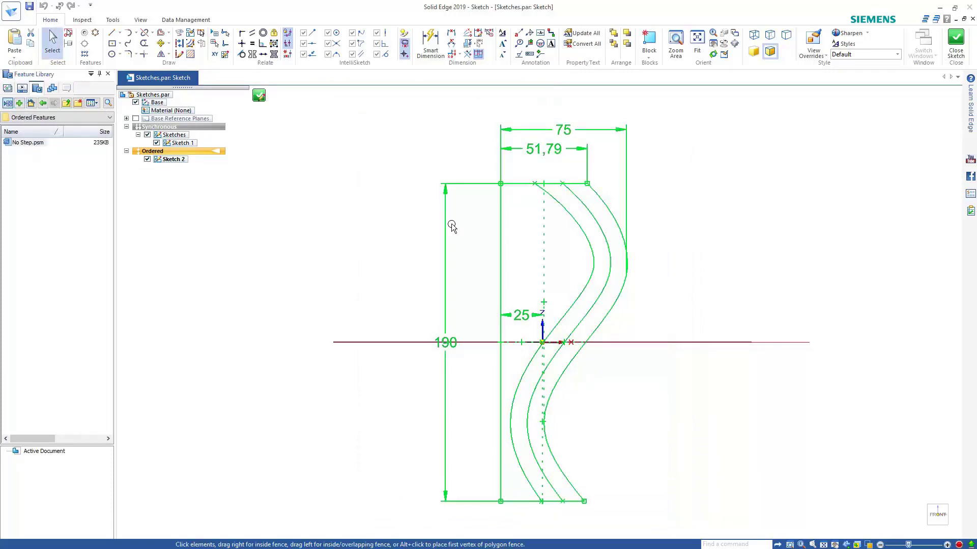
pyautogui.click(337, 224)
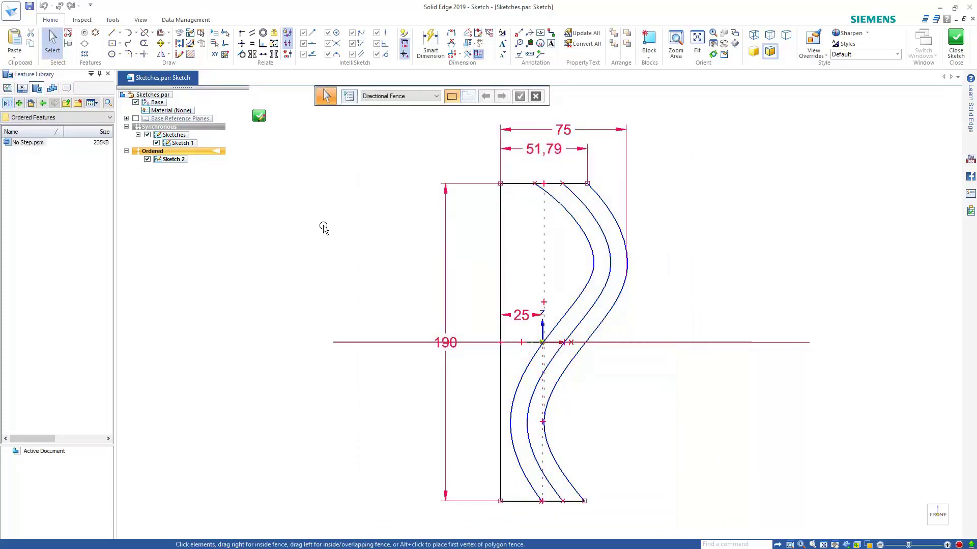
pyautogui.scroll(-2, 324, 229)
pyautogui.moveTo(314, 135)
pyautogui.mouseDown()
pyautogui.moveTo(600, 458)
pyautogui.moveTo(584, 447)
pyautogui.mouseUp()
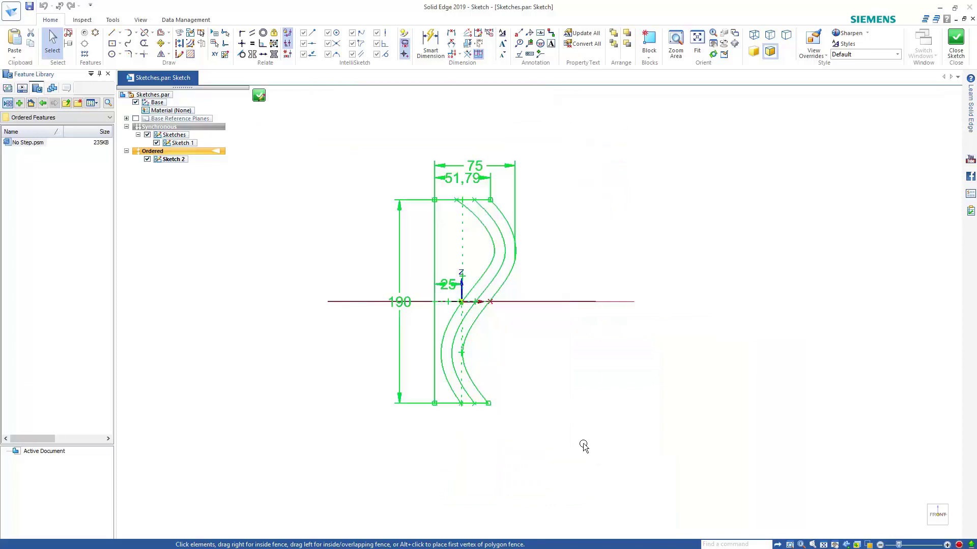
pyautogui.click(371, 159)
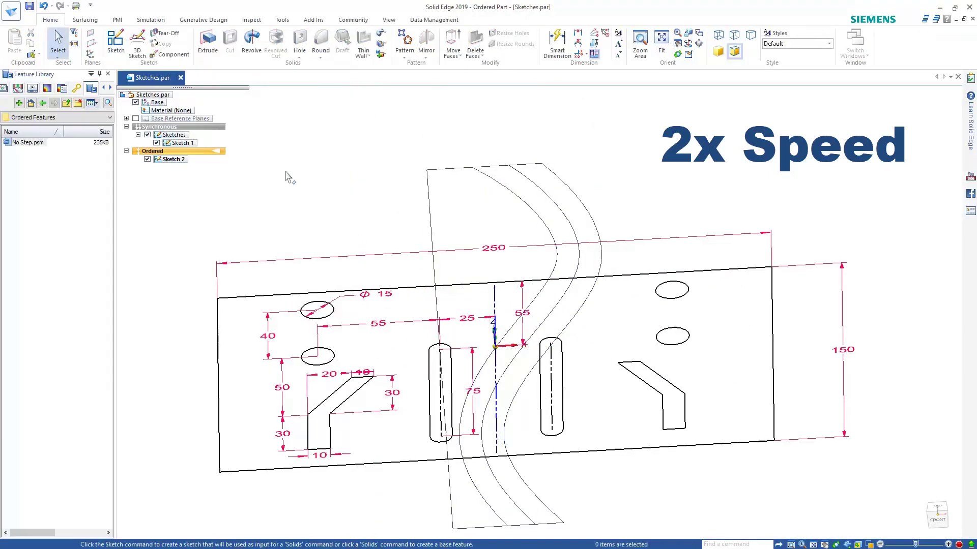
# - Create a new draft from the ISO Metric template and paste the copied sketch onto Sheet1
pyautogui.hotkey('ctrl', 'n')
pyautogui.click(489, 224)
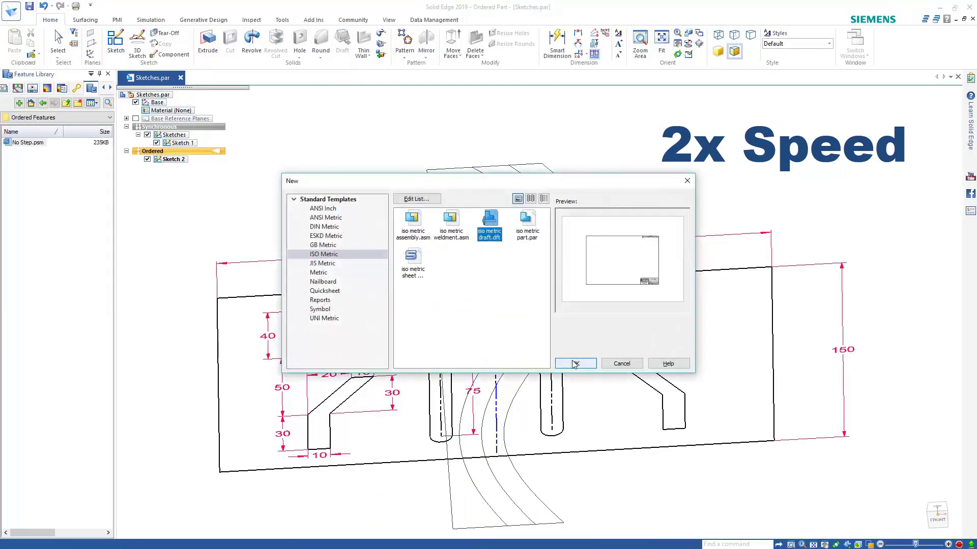
pyautogui.click(574, 363)
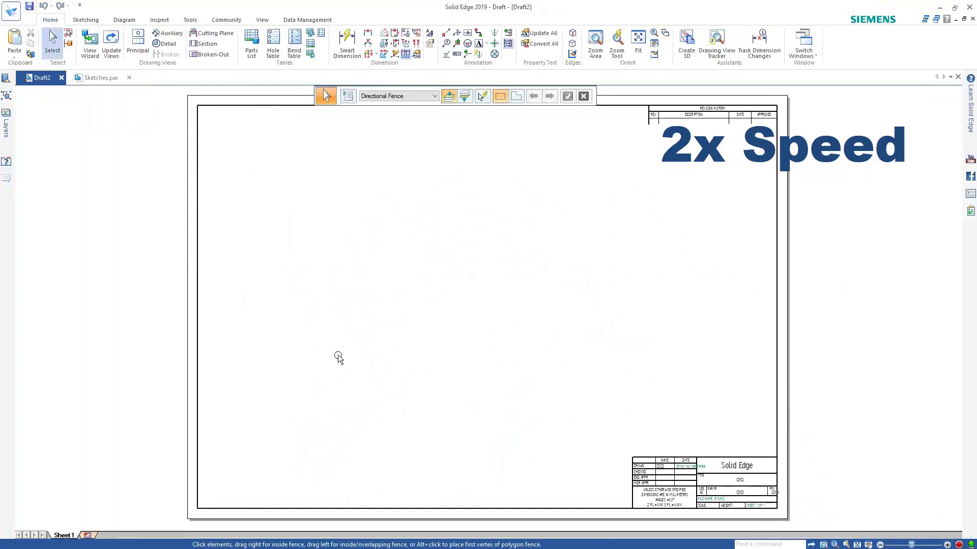
pyautogui.click(15, 41)
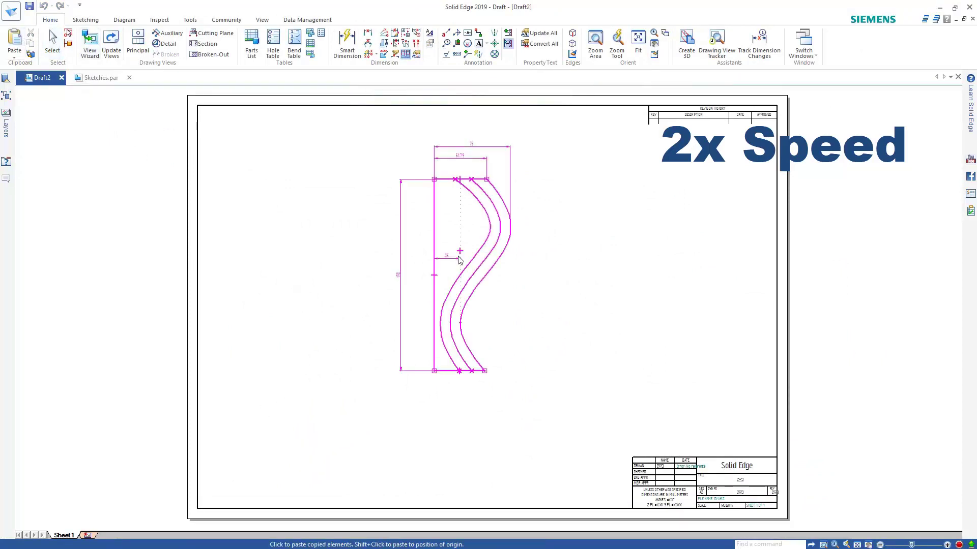
pyautogui.click(407, 285)
pyautogui.press('Escape')
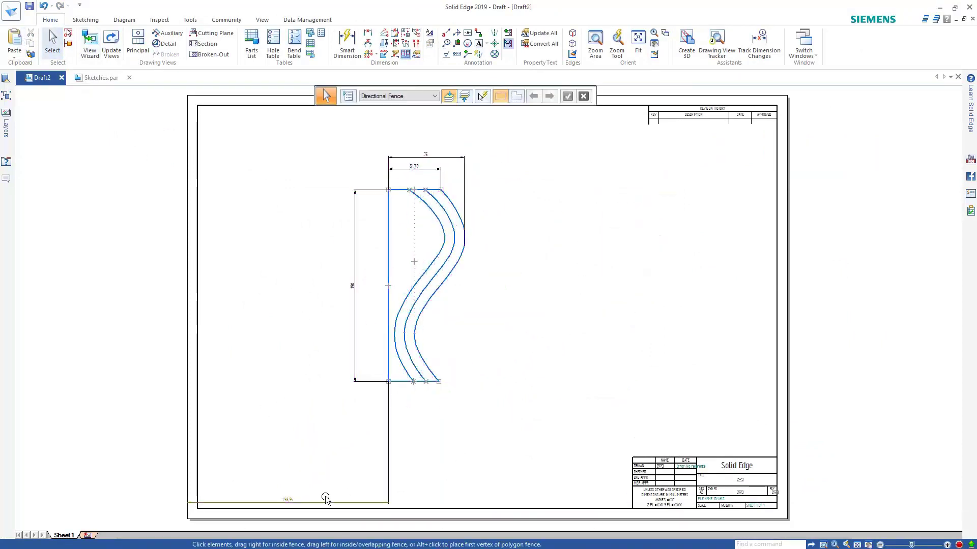
# - Delete the stray horizontal dimension between the pasted sketch and the sheet's left edge, and inspect the pasted curves
pyautogui.click(299, 502)
pyautogui.press('Delete')
pyautogui.scroll(2, 549, 412)
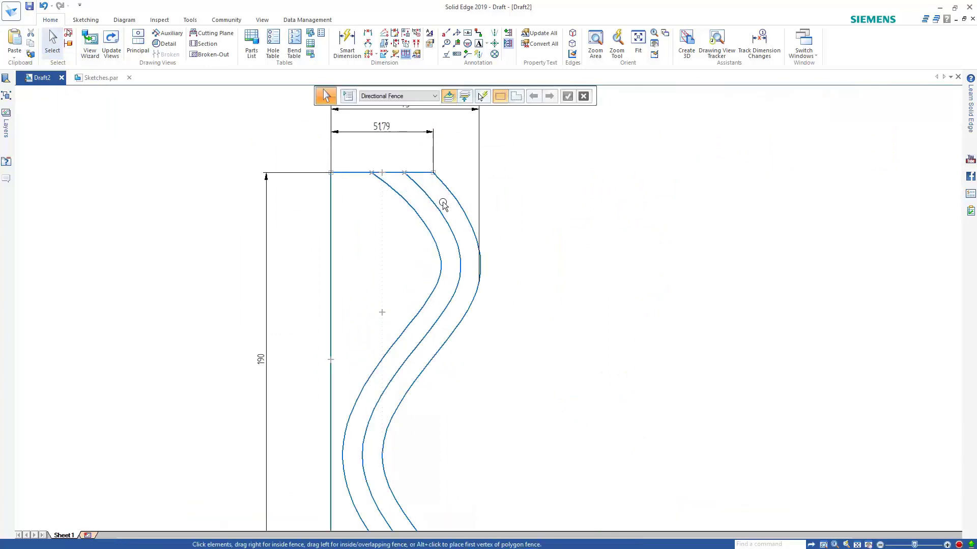
pyautogui.scroll(-2, 543, 216)
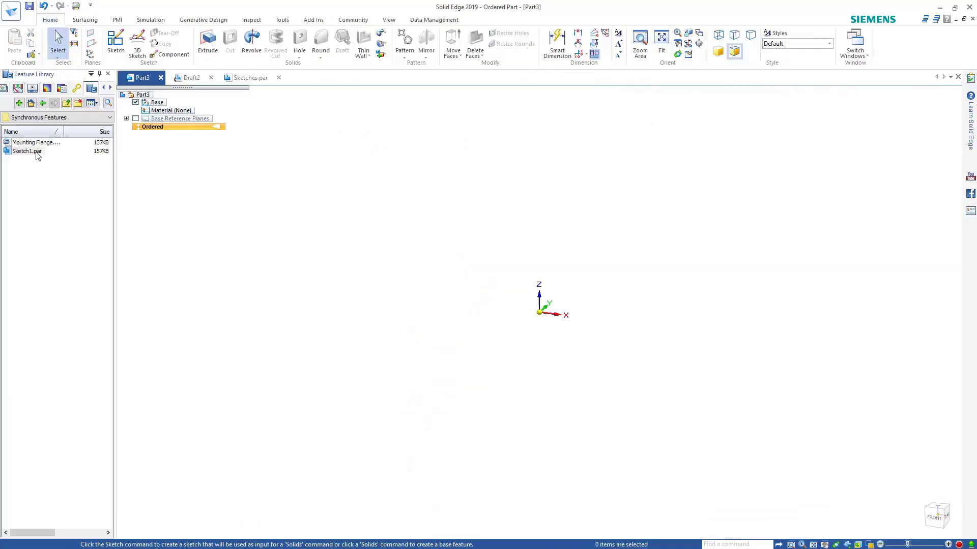
# - Select Sketch1.par in the library's Synchronous Features folder and switch the new part to the Synchronous environment
pyautogui.click(36, 153)
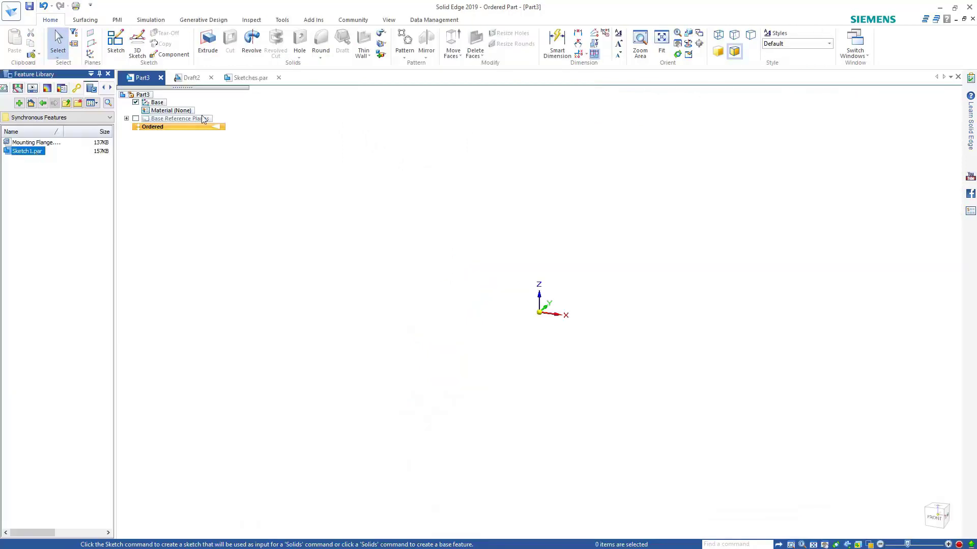
pyautogui.rightClick(233, 161)
pyautogui.click(275, 321)
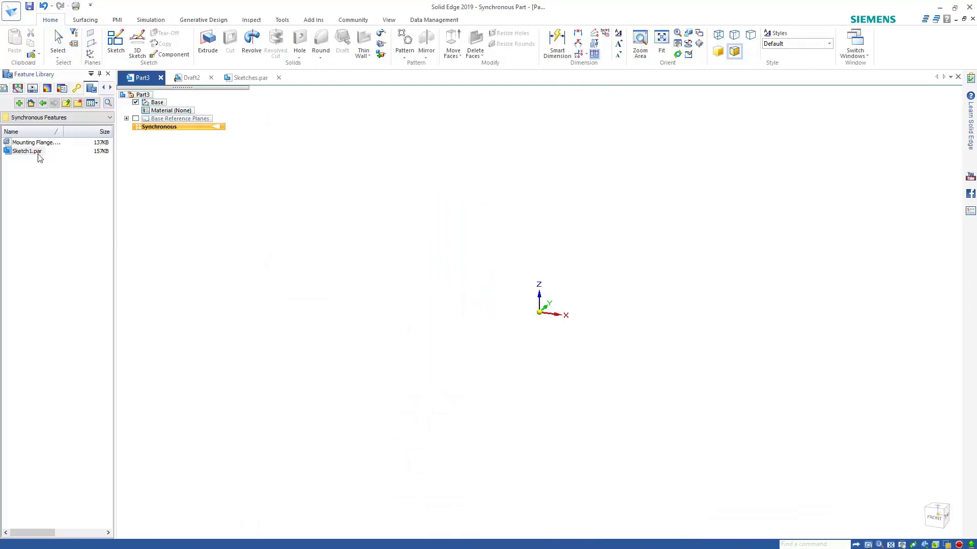
# - Place Sketch1.par from the library on the horizontal XY plane, close to the part's origin
pyautogui.moveTo(40, 152); pyautogui.dragTo(502, 248)
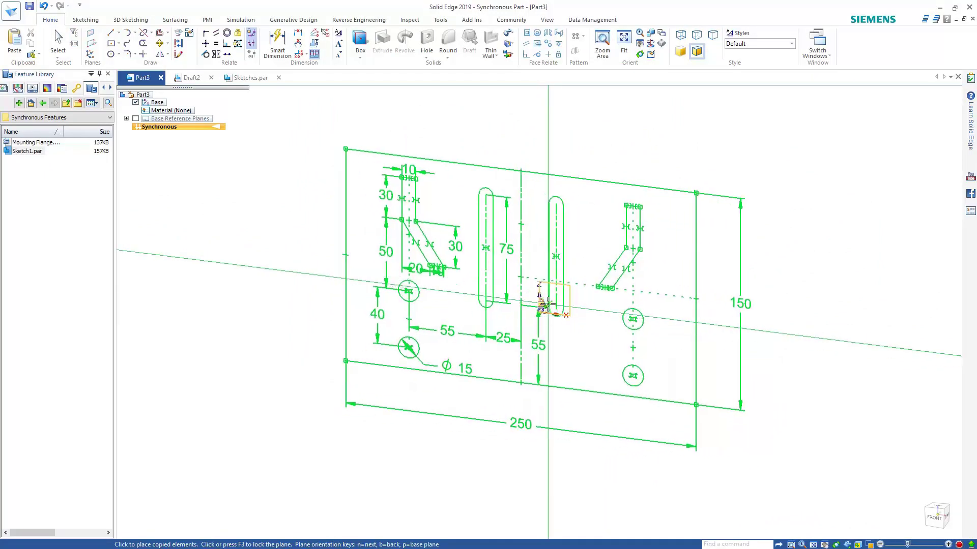
pyautogui.moveTo(603, 302); pyautogui.dragTo(578, 304, button='middle')
pyautogui.click(573, 301)
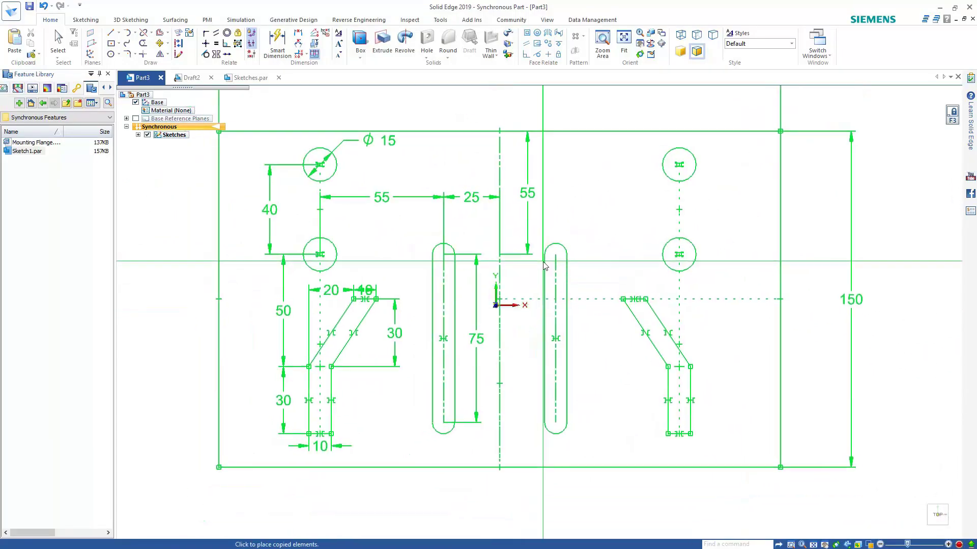
pyautogui.press('Escape')
pyautogui.scroll(-4, 468, 249)
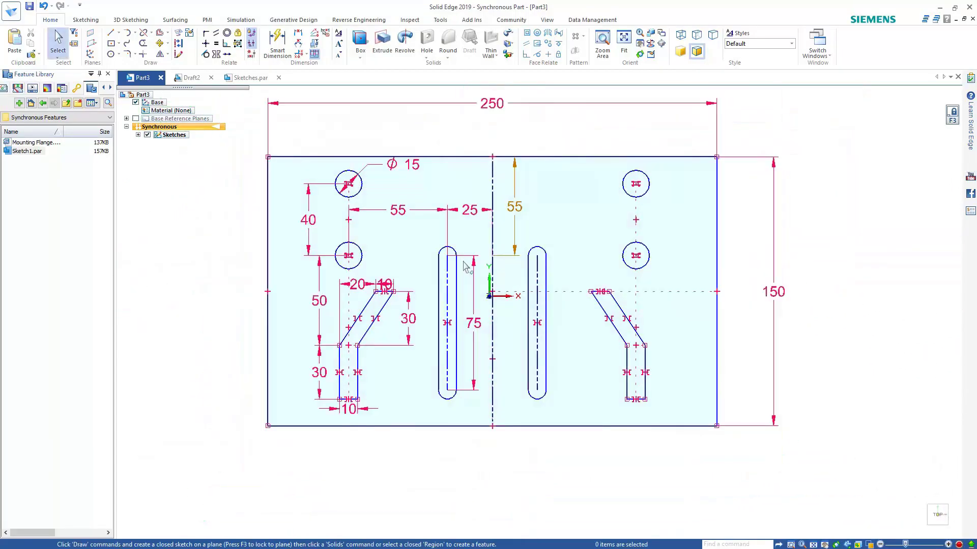
# - Reattach the lower end of the sketch's vertical 55 mm dimension to the coordinate system origin
pyautogui.scroll(1, 479, 253)
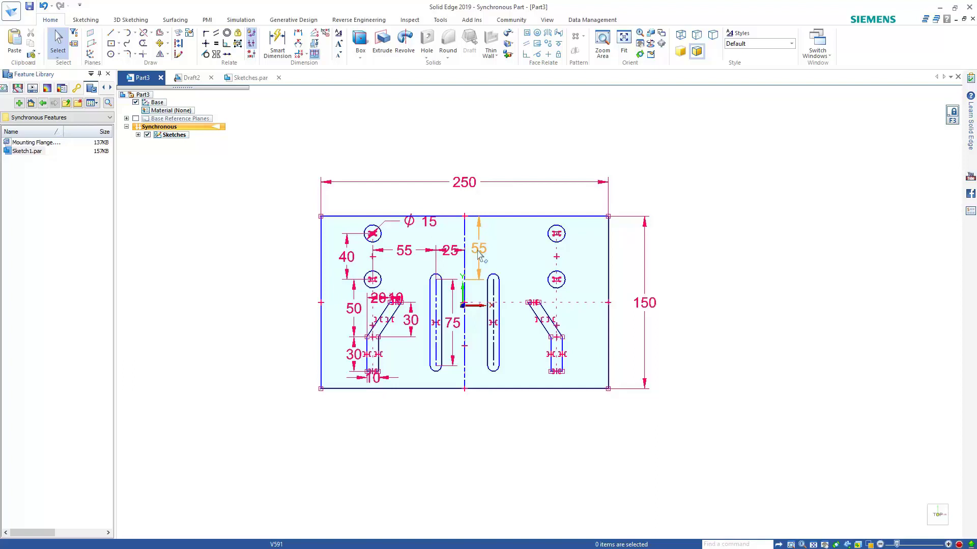
pyautogui.click(481, 279)
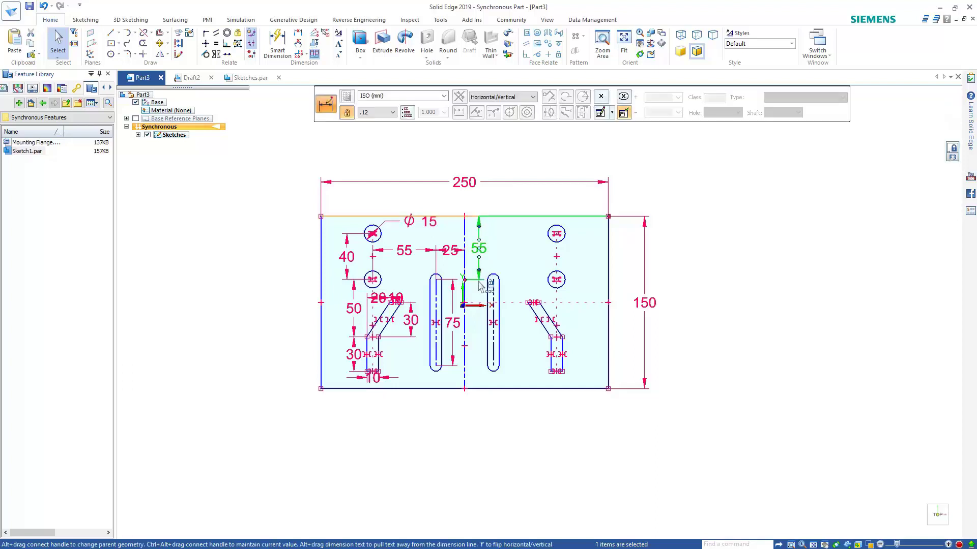
pyautogui.scroll(3, 480, 286)
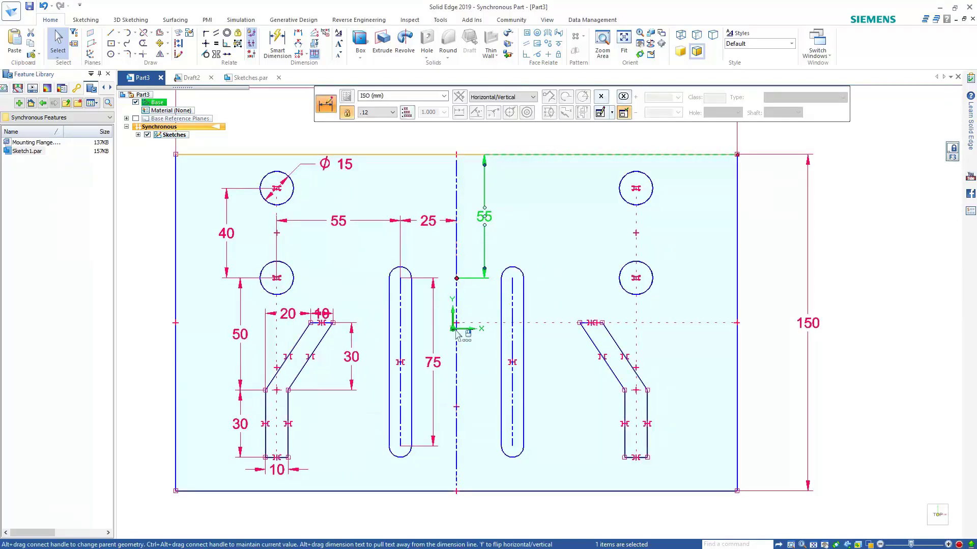
pyautogui.moveTo(456, 333); pyautogui.dragTo(453, 329)
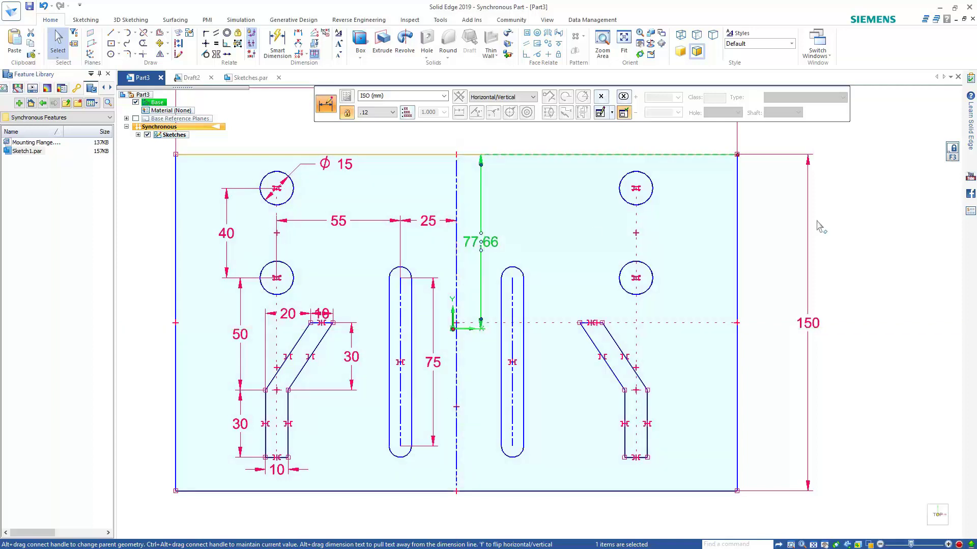
pyautogui.click(879, 201)
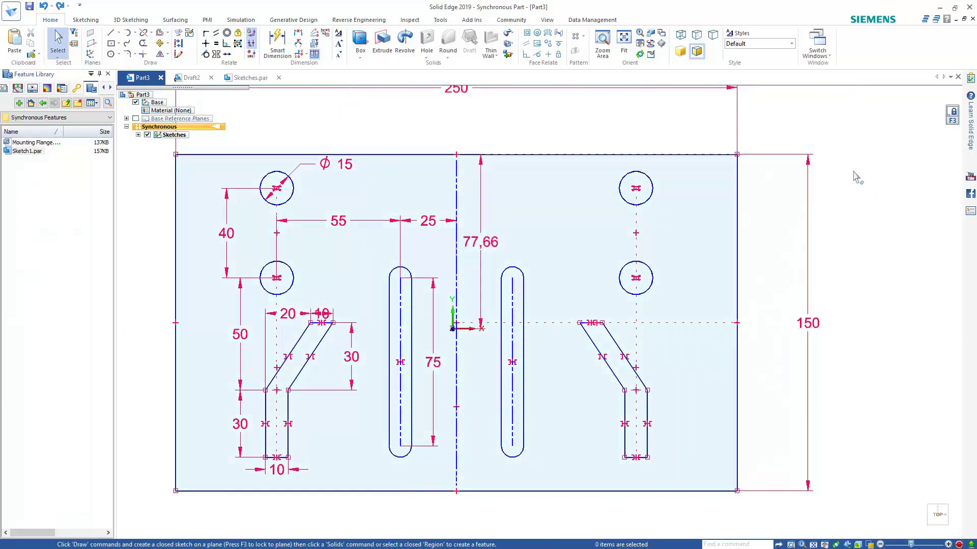
# - Switch the part with the placed sketch to the Ordered environment
pyautogui.scroll(-1, 850, 178)
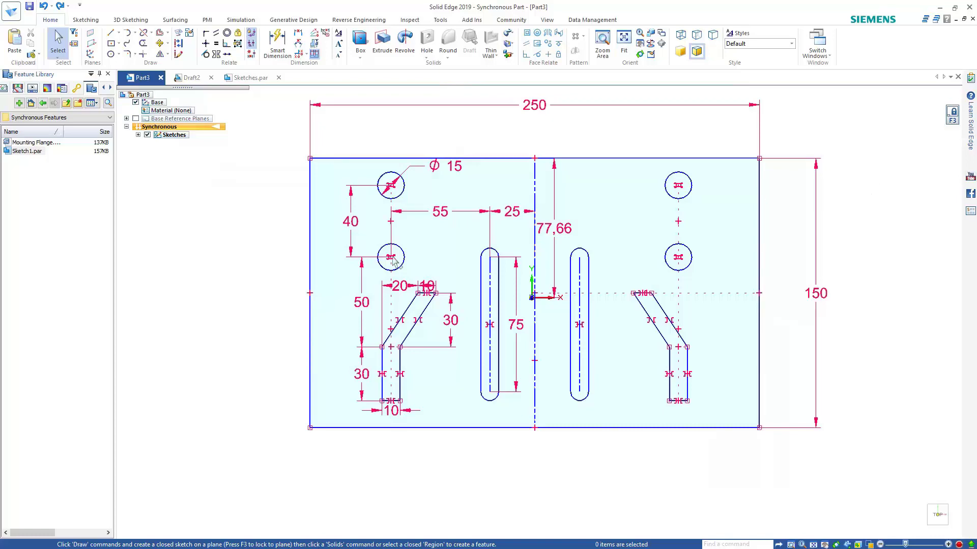
pyautogui.scroll(-3, 392, 253)
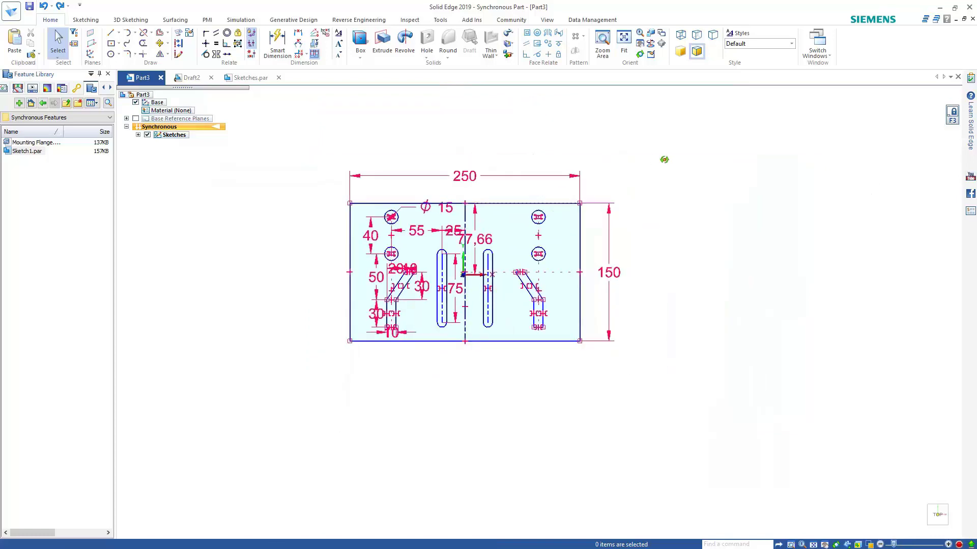
pyautogui.moveTo(661, 157)
pyautogui.mouseDown(button='middle')
pyautogui.moveTo(630, 151)
pyautogui.moveTo(678, 139)
pyautogui.mouseUp(button='middle')
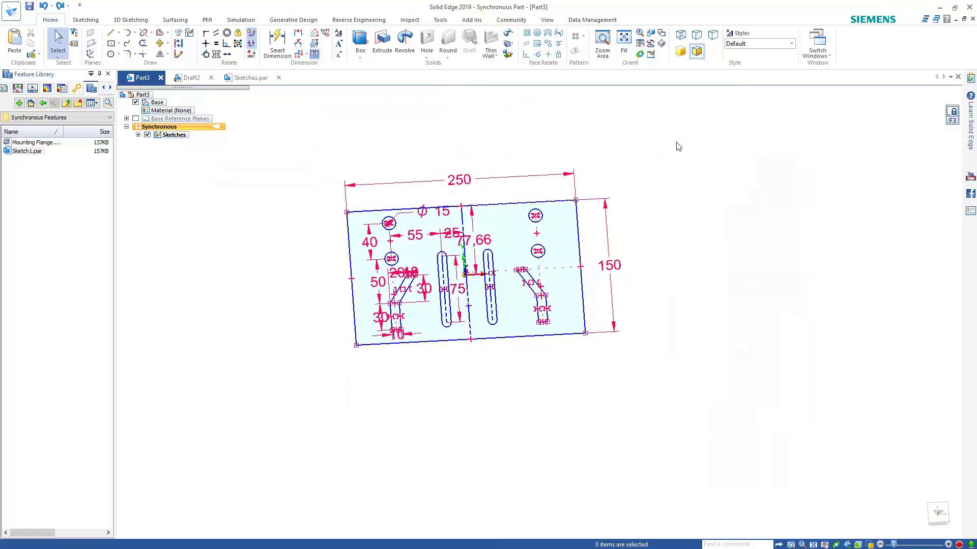
pyautogui.rightClick(677, 145)
pyautogui.click(709, 306)
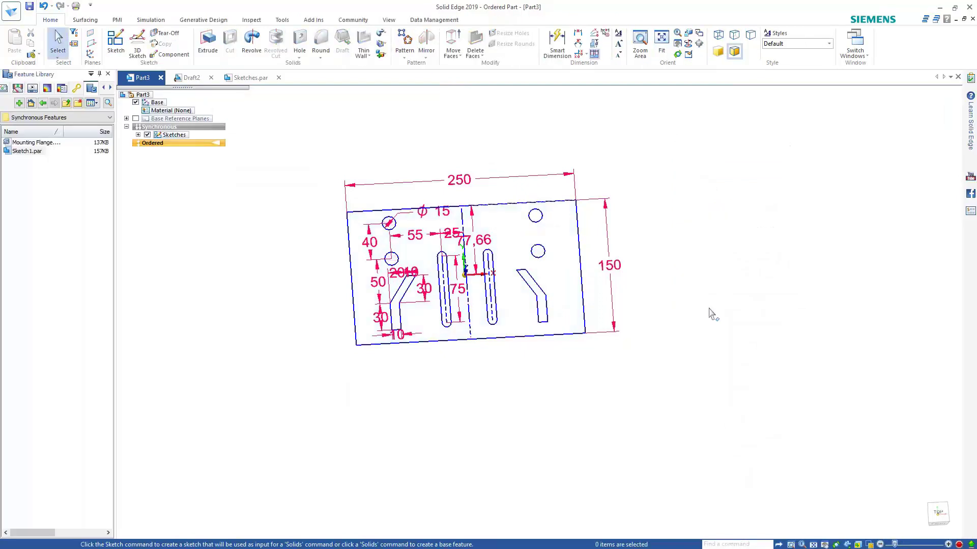
# - Start an Extrude from the sketch, choosing the outer rectangle, four circles, two slots and both angled cutouts as chains
pyautogui.click(208, 42)
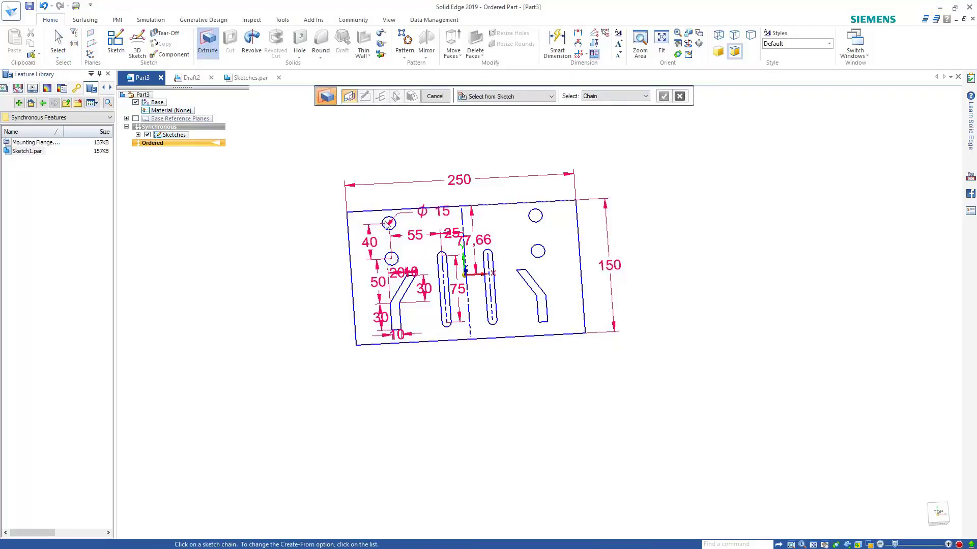
pyautogui.click(377, 212)
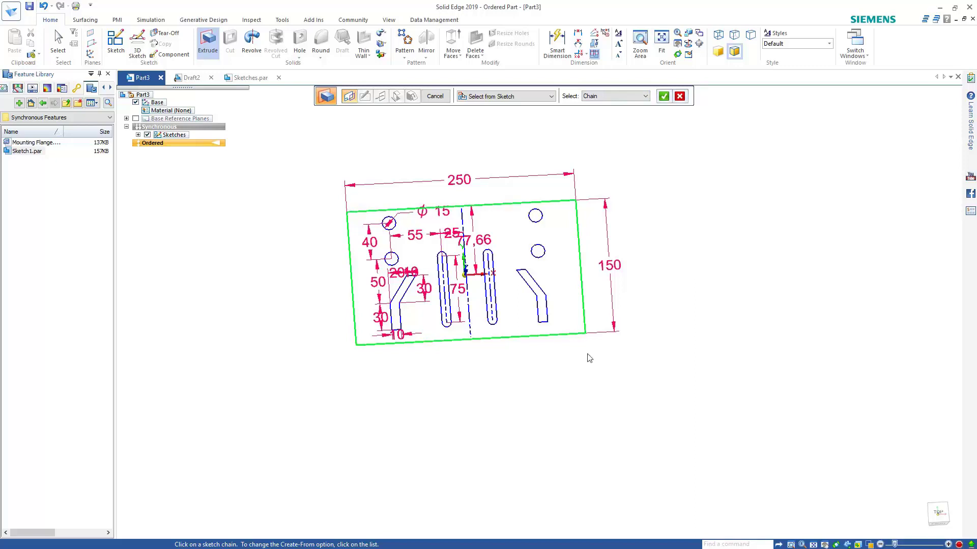
pyautogui.moveTo(580, 348); pyautogui.dragTo(550, 305, button='middle')
pyautogui.click(526, 279)
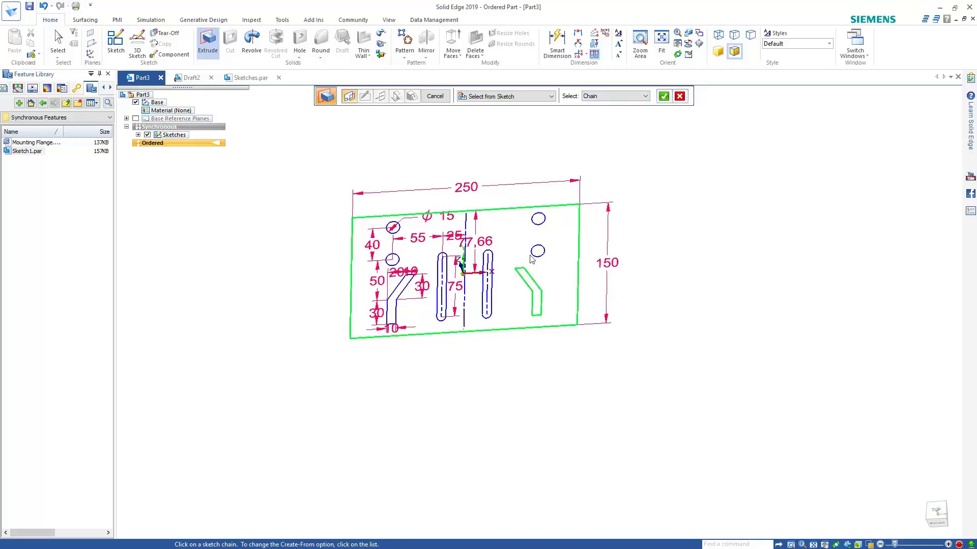
pyautogui.click(532, 258)
pyautogui.click(545, 218)
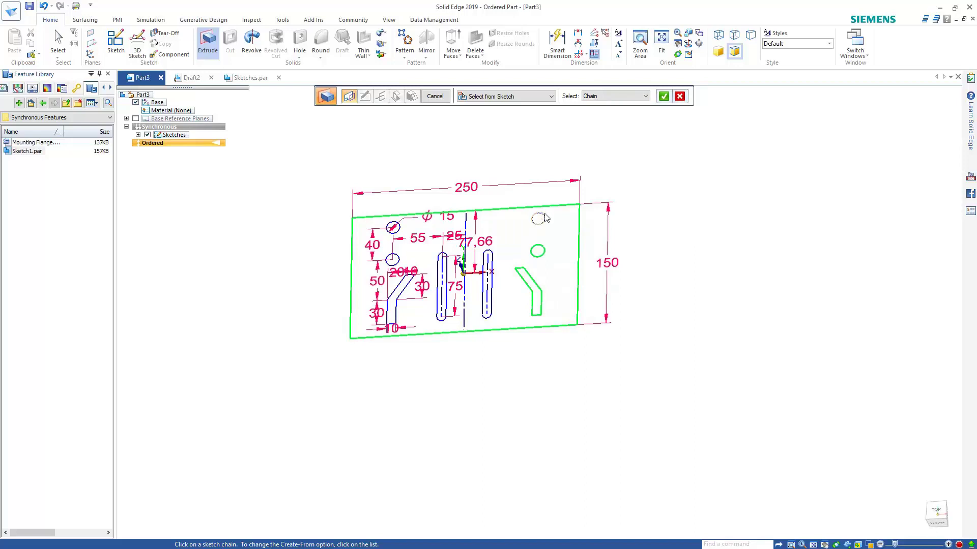
pyautogui.click(489, 258)
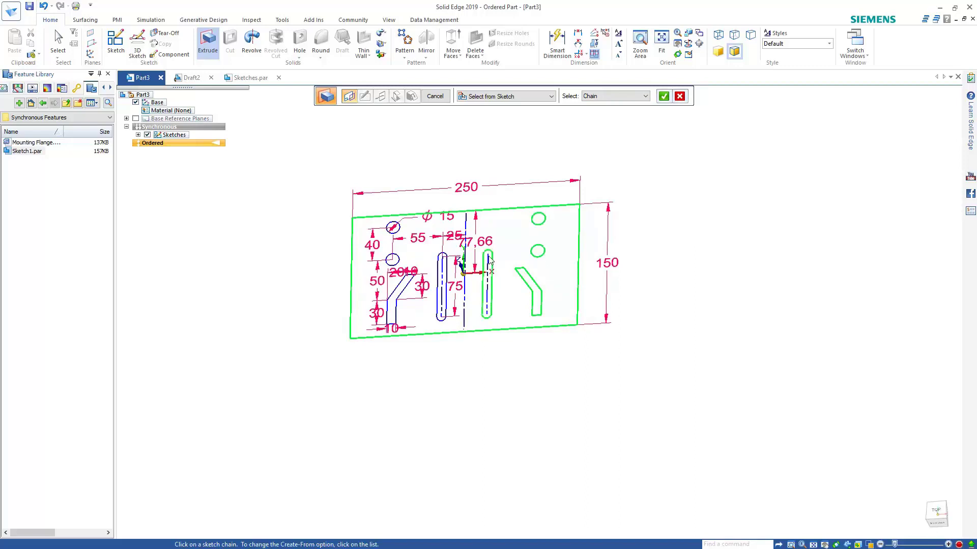
pyautogui.click(438, 259)
pyautogui.click(395, 259)
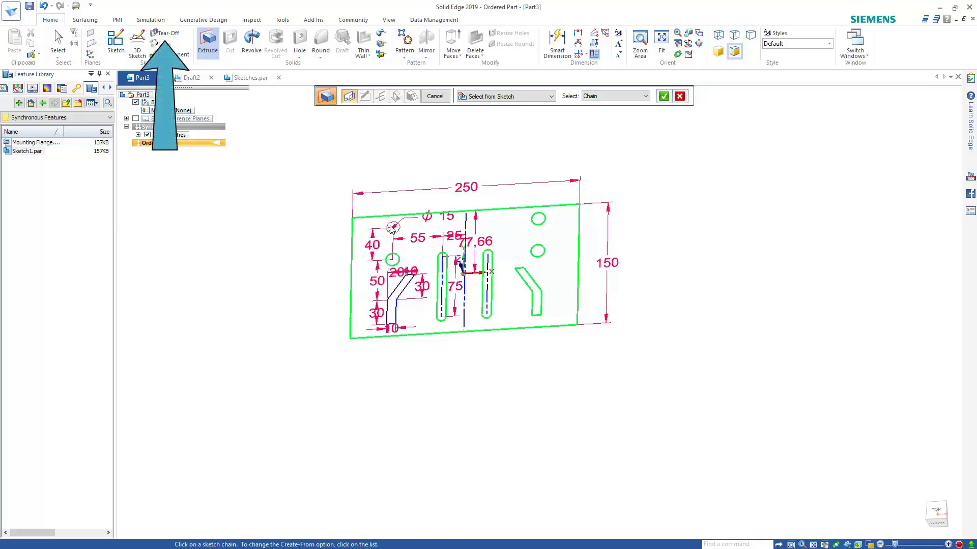
pyautogui.click(393, 227)
pyautogui.click(414, 284)
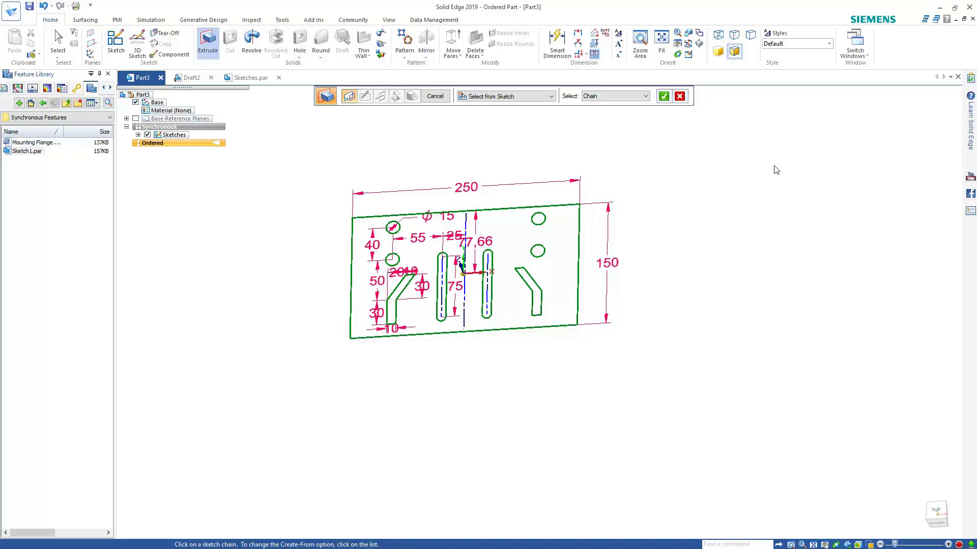
# - Extrude the selected chains 10 mm below the sketch plane and hide the synchronous sketches
pyautogui.click(580, 216)
pyautogui.rightClick(593, 218)
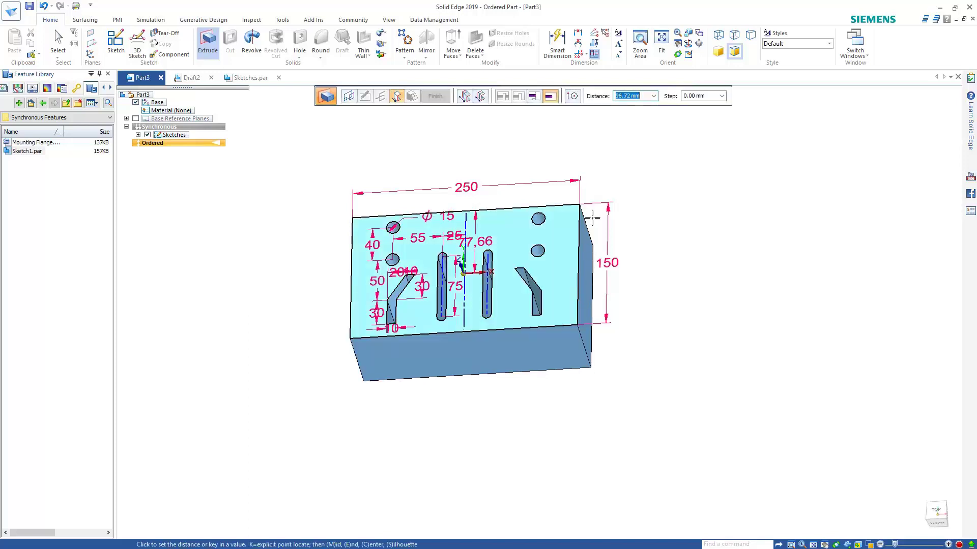
pyautogui.write('10')
pyautogui.press('Tab')
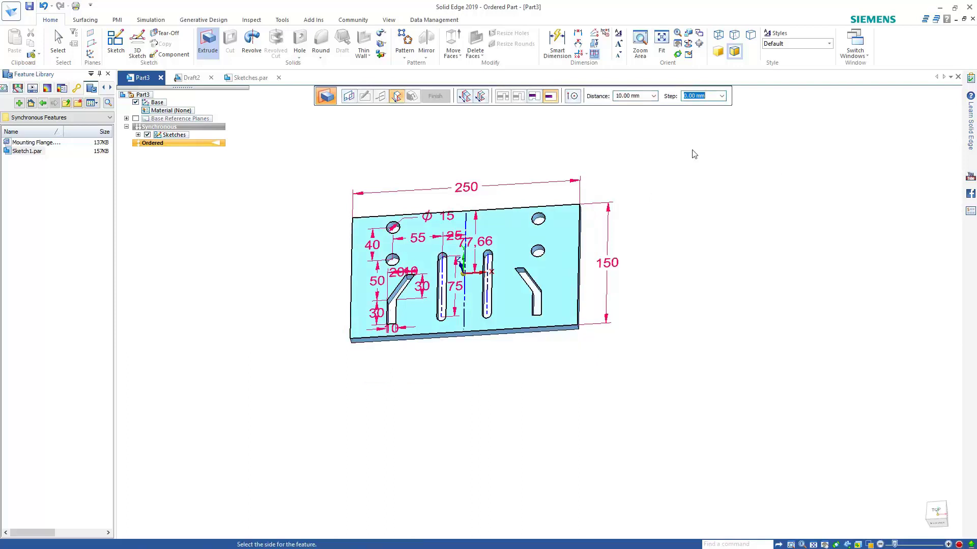
pyautogui.click(737, 351)
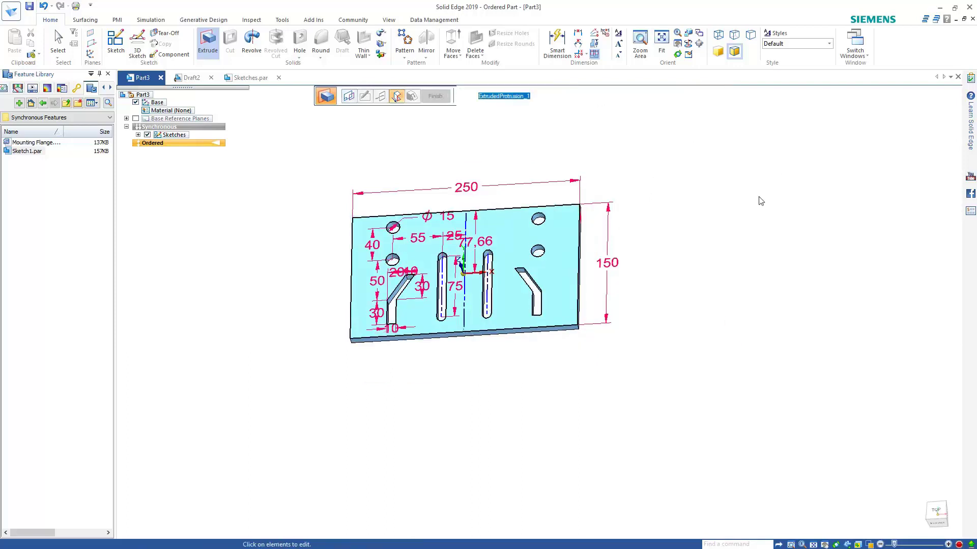
pyautogui.click(434, 96)
pyautogui.press('Escape')
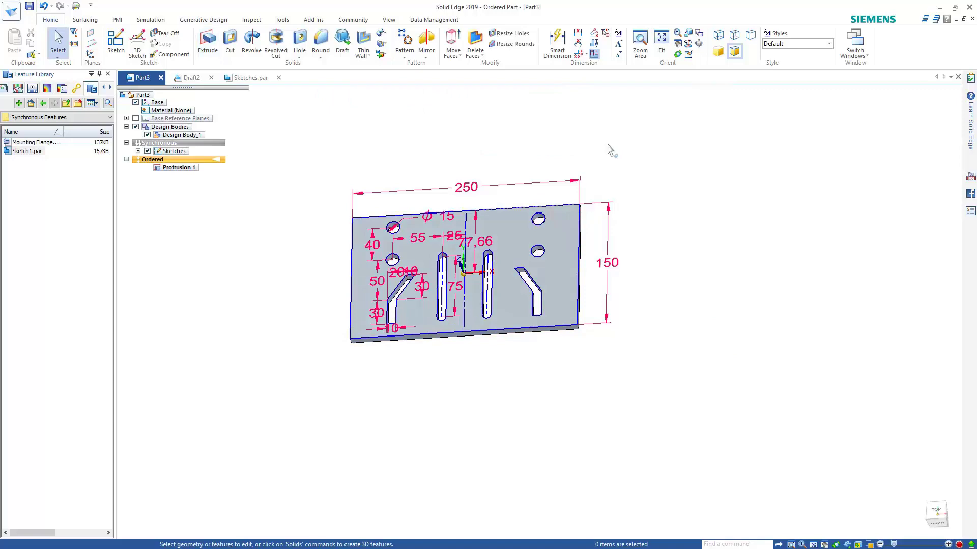
pyautogui.hotkey('ctrl', 'i')
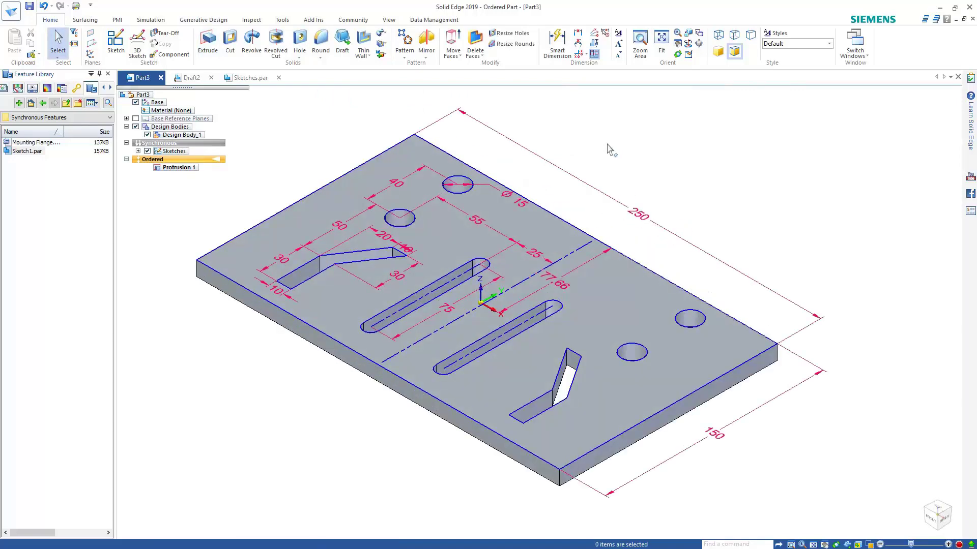
pyautogui.click(149, 152)
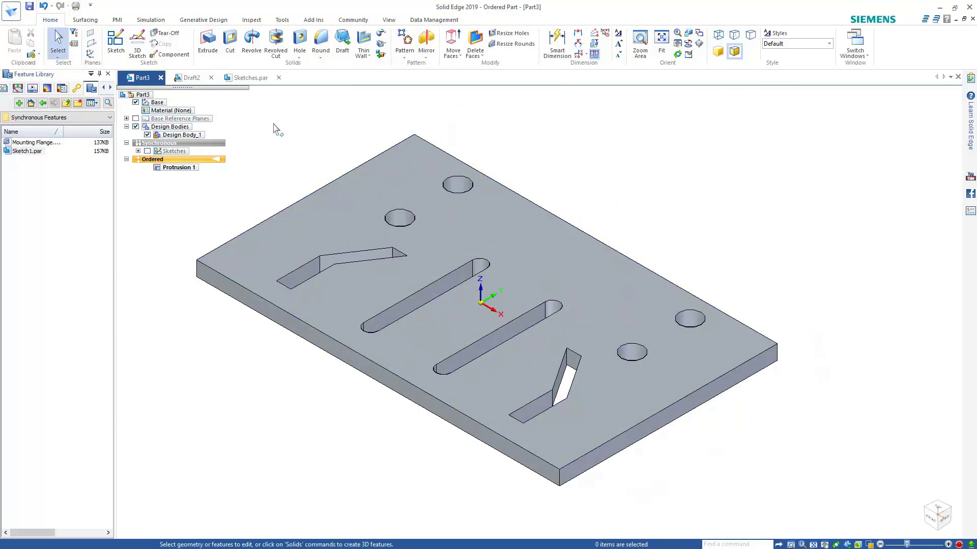